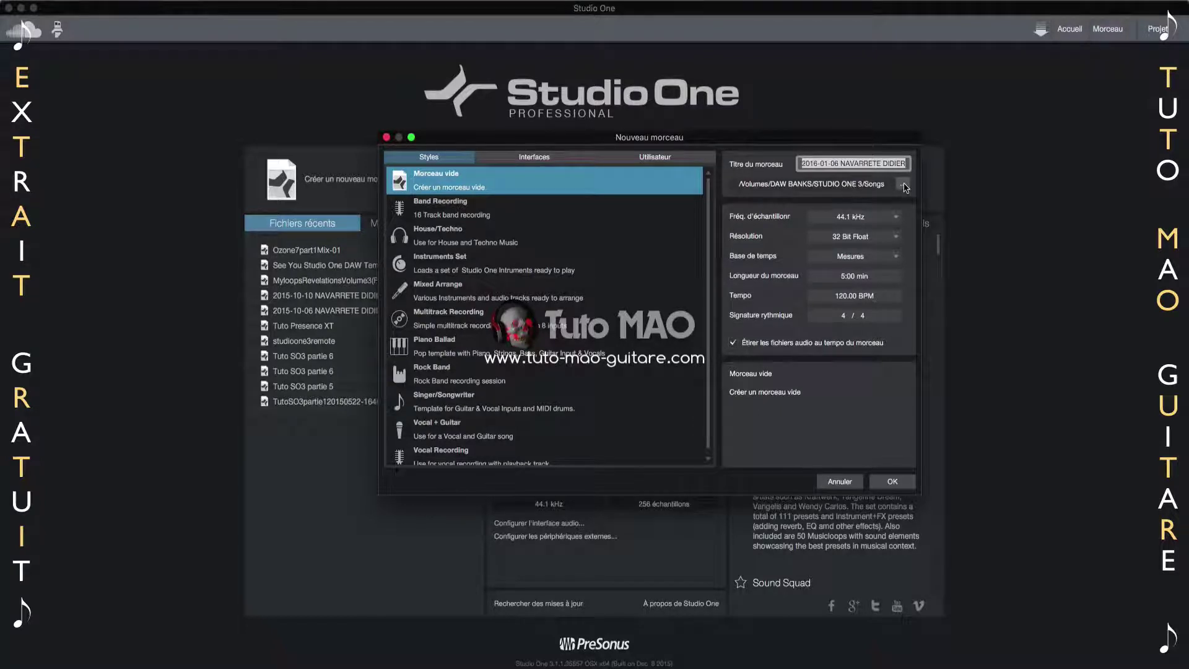
Set the new song's save location to the first-song folder on the desktop and title the song "43 years old".
{"action": "left_click", "coordinate": [904, 185]}
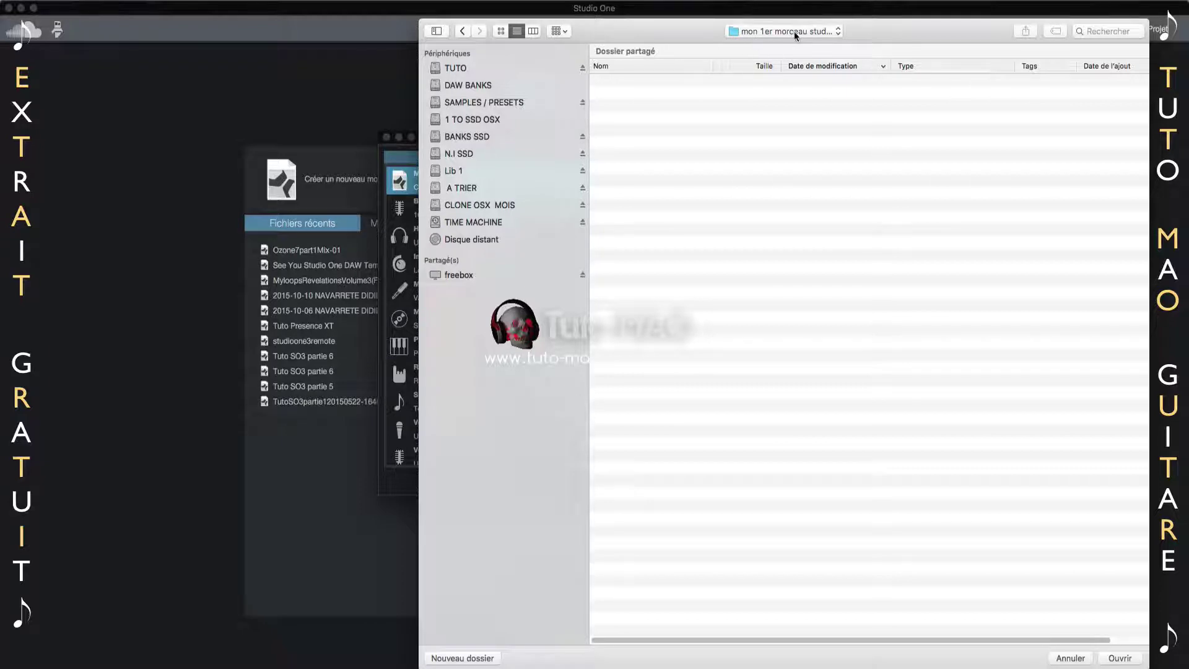
{"action": "left_click", "coordinate": [1133, 657]}
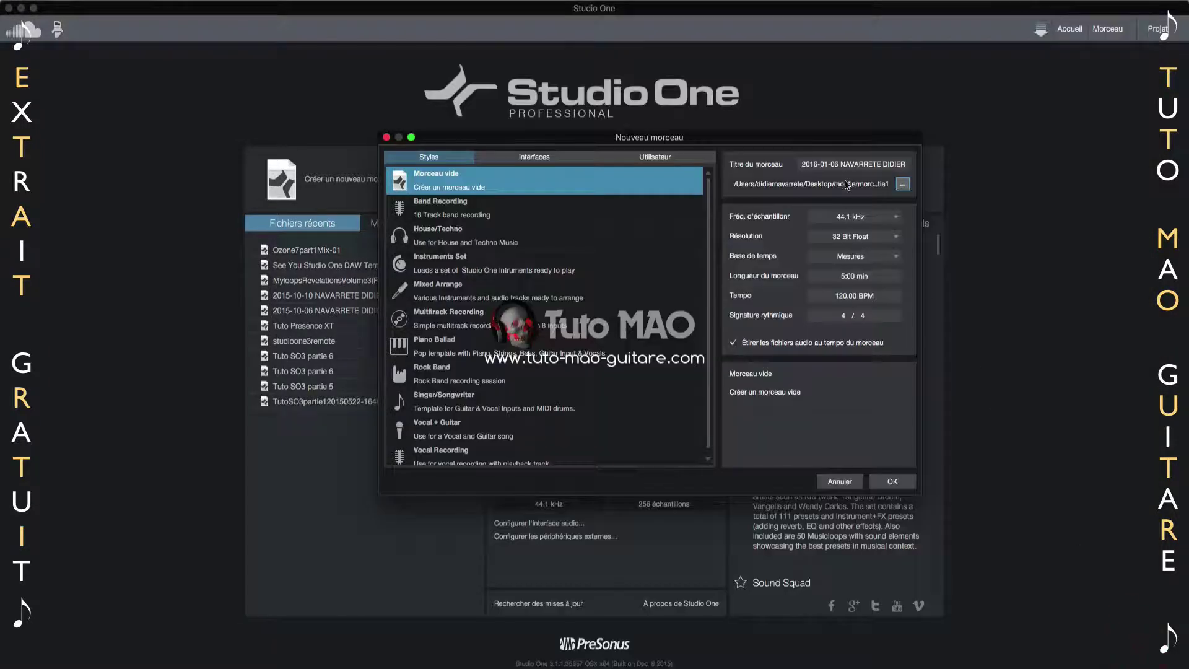
{"action": "left_click", "coordinate": [846, 163]}
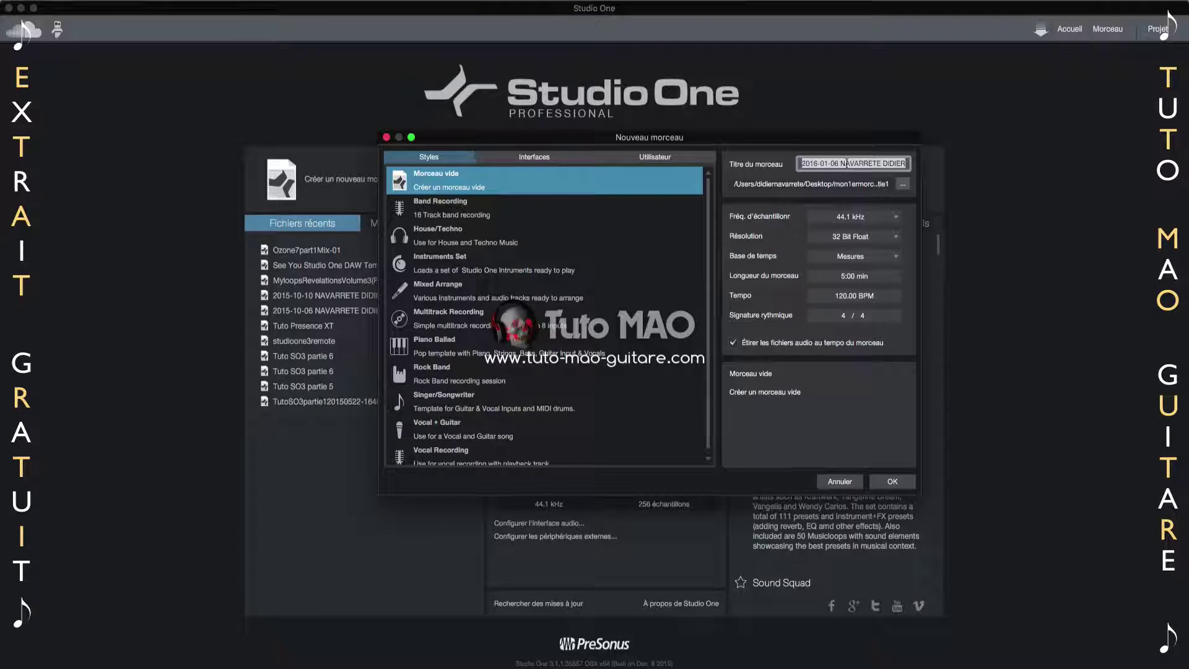
{"action": "type", "text": "49 y"}
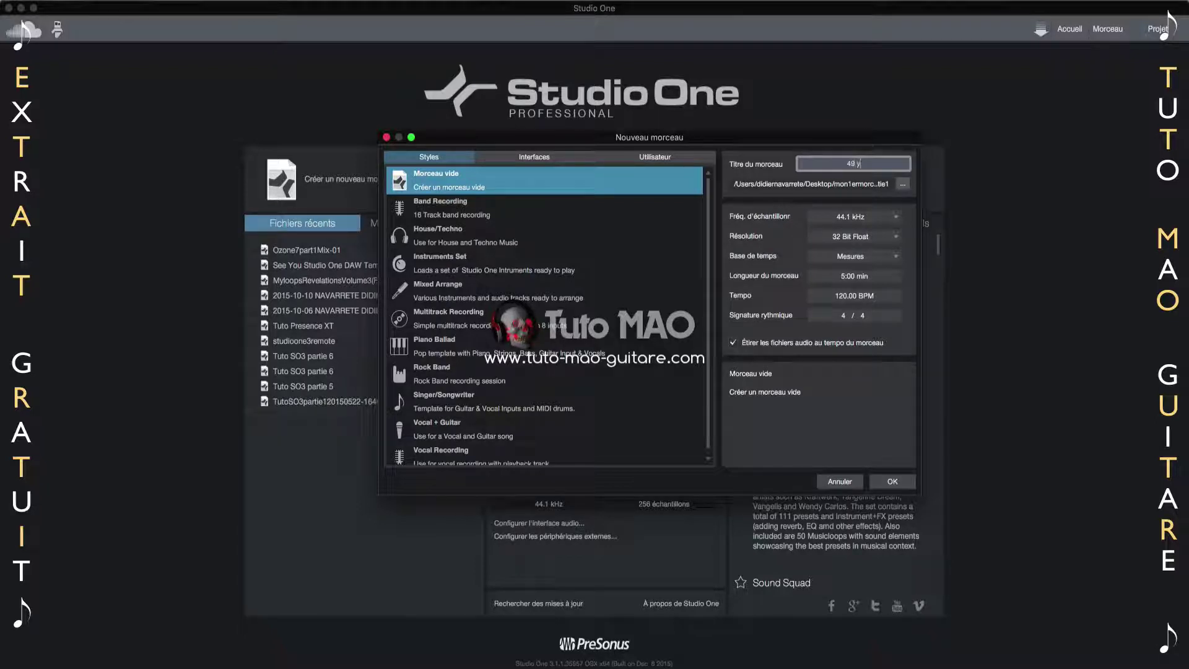
{"action": "type", "text": "ears"}
{"action": "left_click", "coordinate": [846, 163]}
{"action": "key", "text": "BackSpace"}
{"action": "type", "text": "3"}
{"action": "type", "text": " old"}
Set the song tempo to 89 BPM and create the empty song.
{"action": "left_click", "coordinate": [841, 301]}
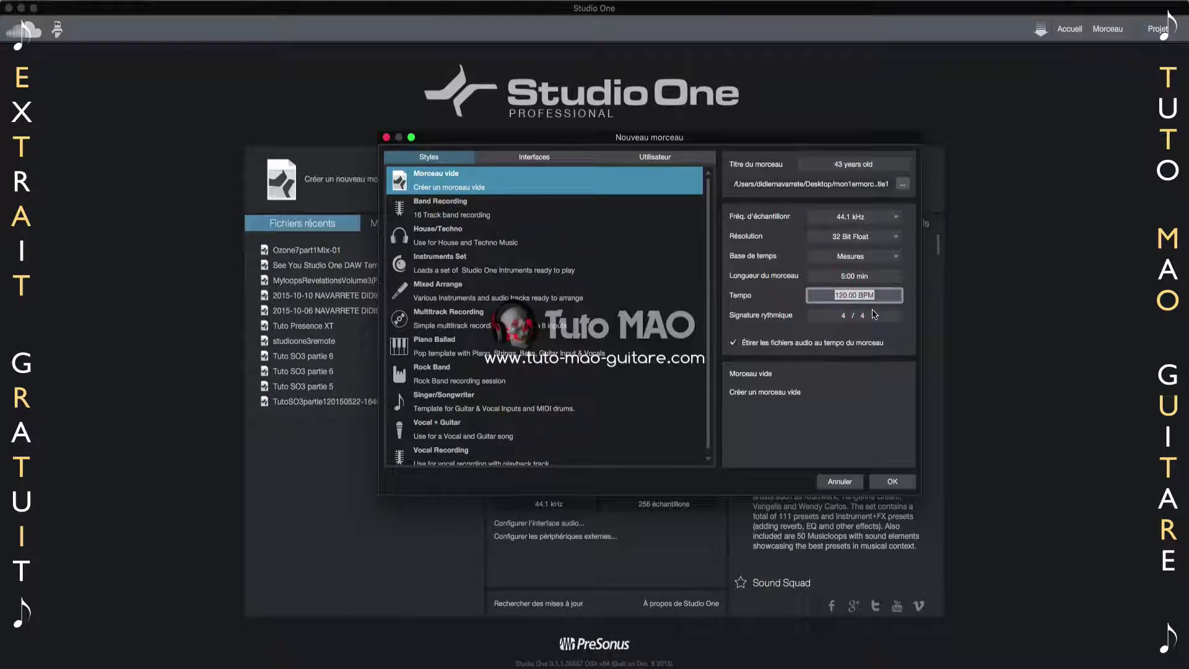
{"action": "type", "text": "89"}
{"action": "key", "text": "Return"}
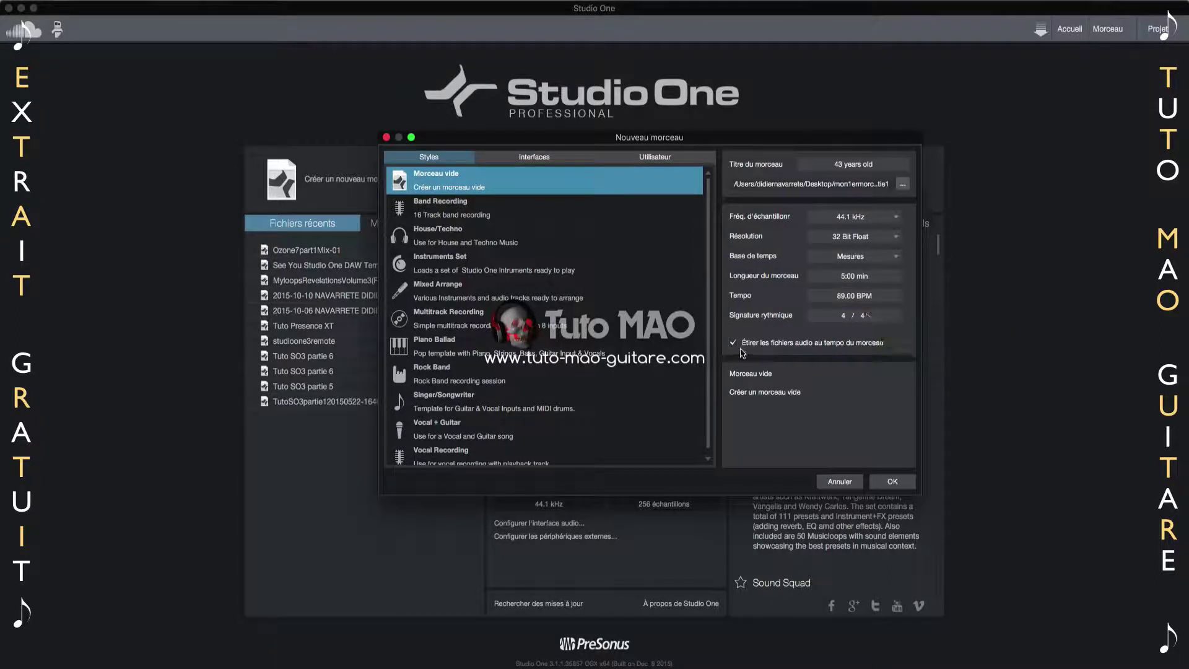
{"action": "left_click", "coordinate": [893, 481]}
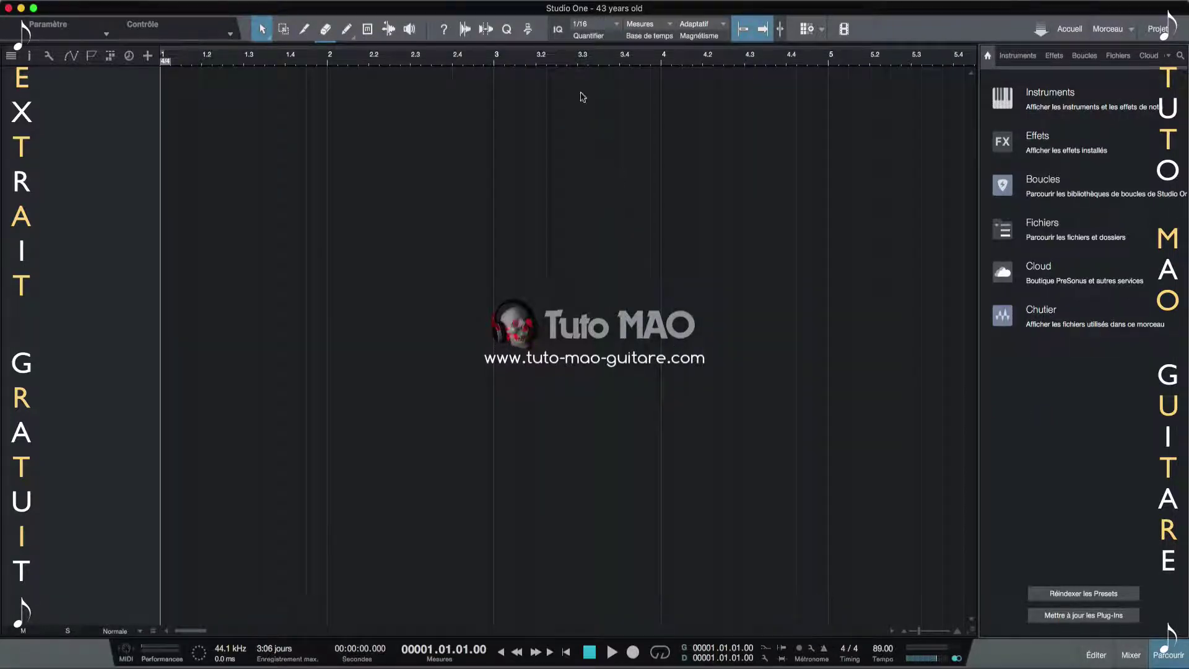
Enable input quantize and load Impact's "MVP Loops AHT Kit 1" preset onto a new instrument track.
{"action": "left_click", "coordinate": [558, 31]}
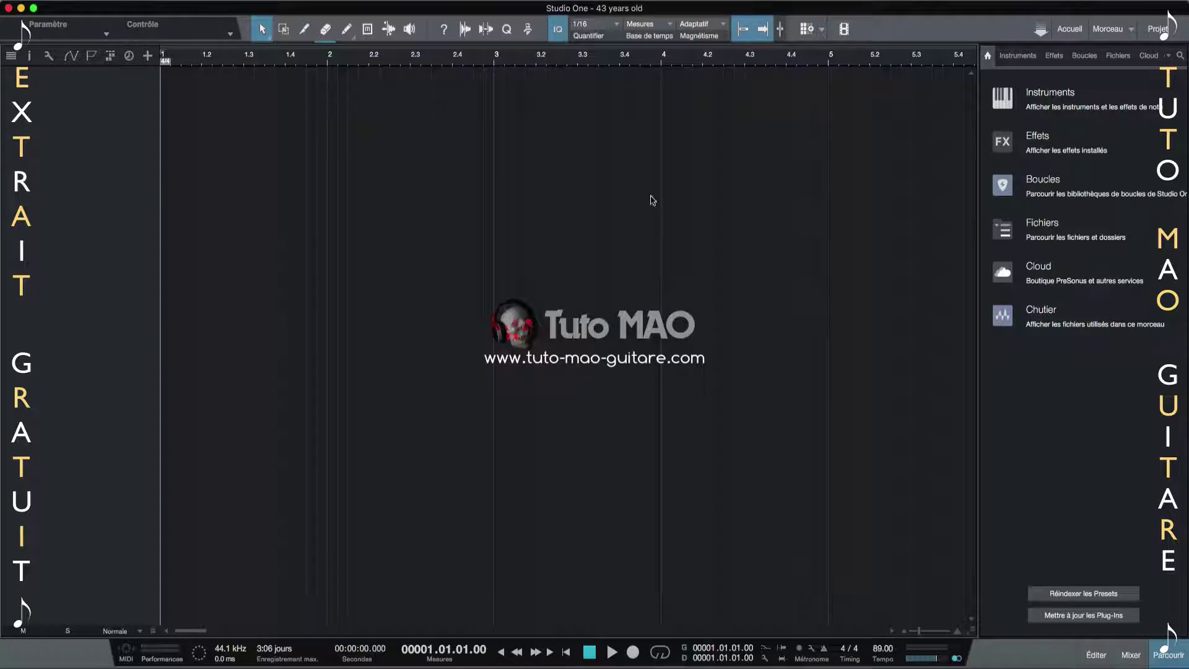
{"action": "left_click", "coordinate": [1050, 93]}
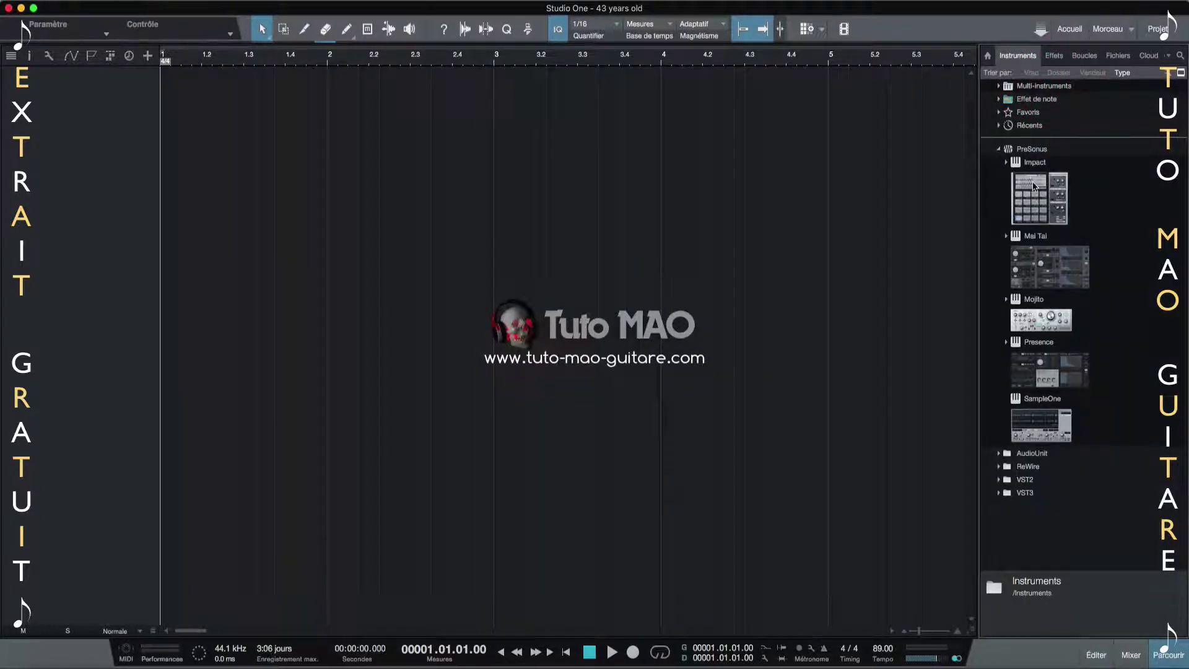
{"action": "left_click", "coordinate": [1006, 164]}
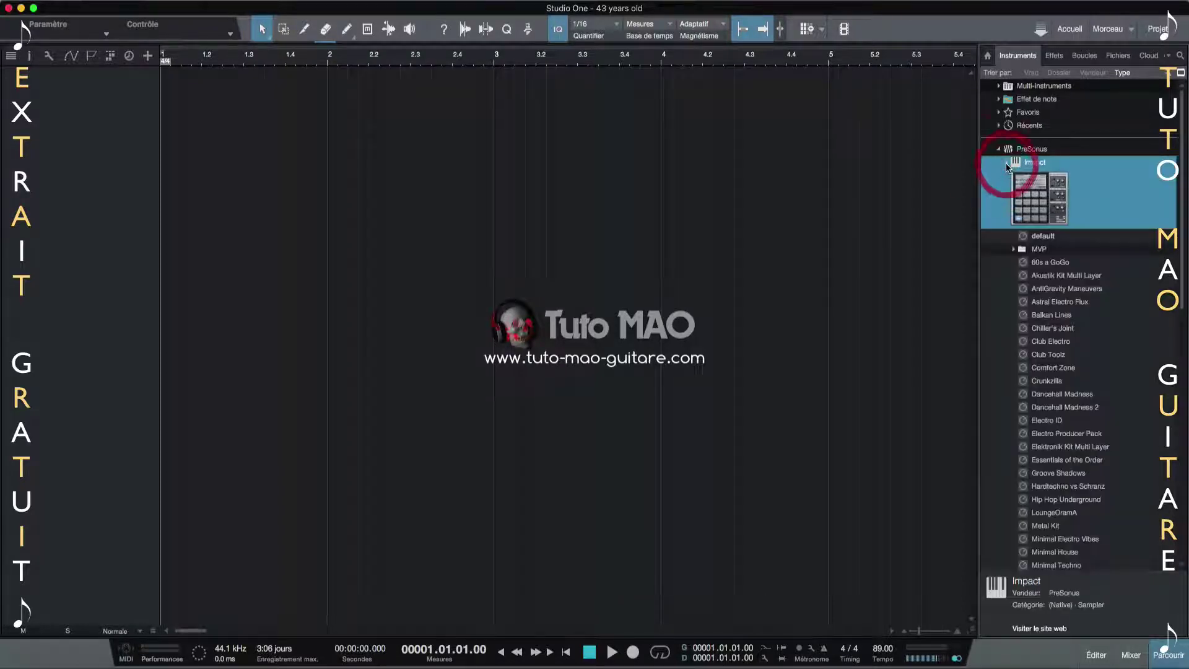
{"action": "left_click", "coordinate": [1015, 250]}
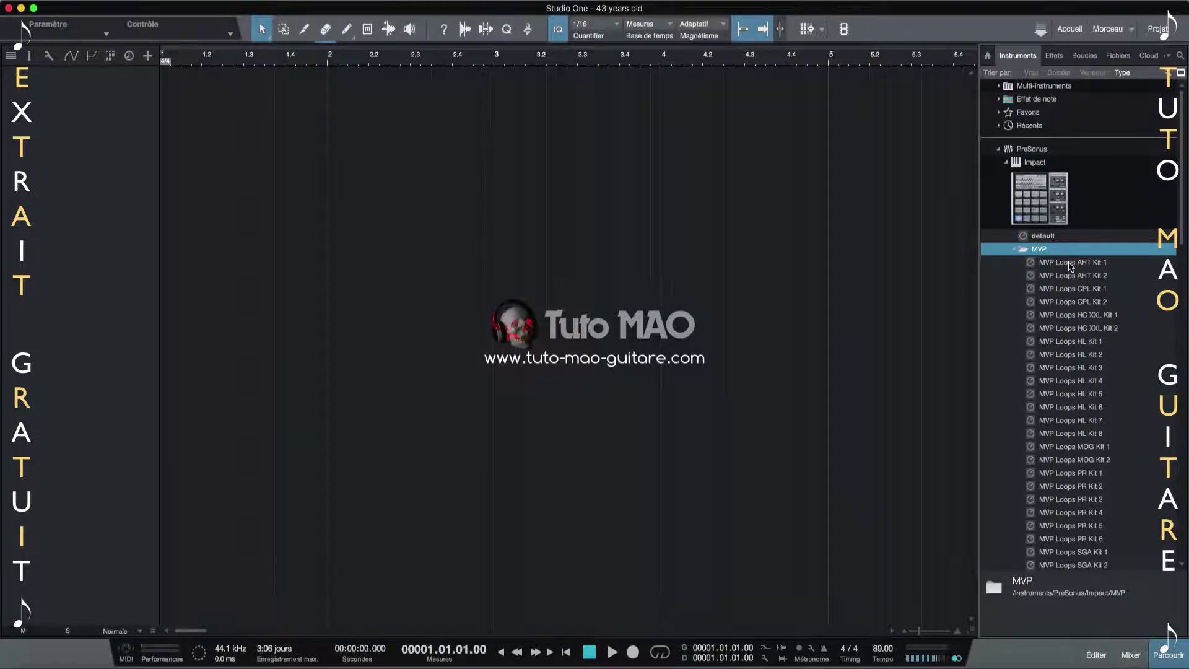
{"action": "left_click_drag", "start_coordinate": [1070, 264], "coordinate": [178, 101]}
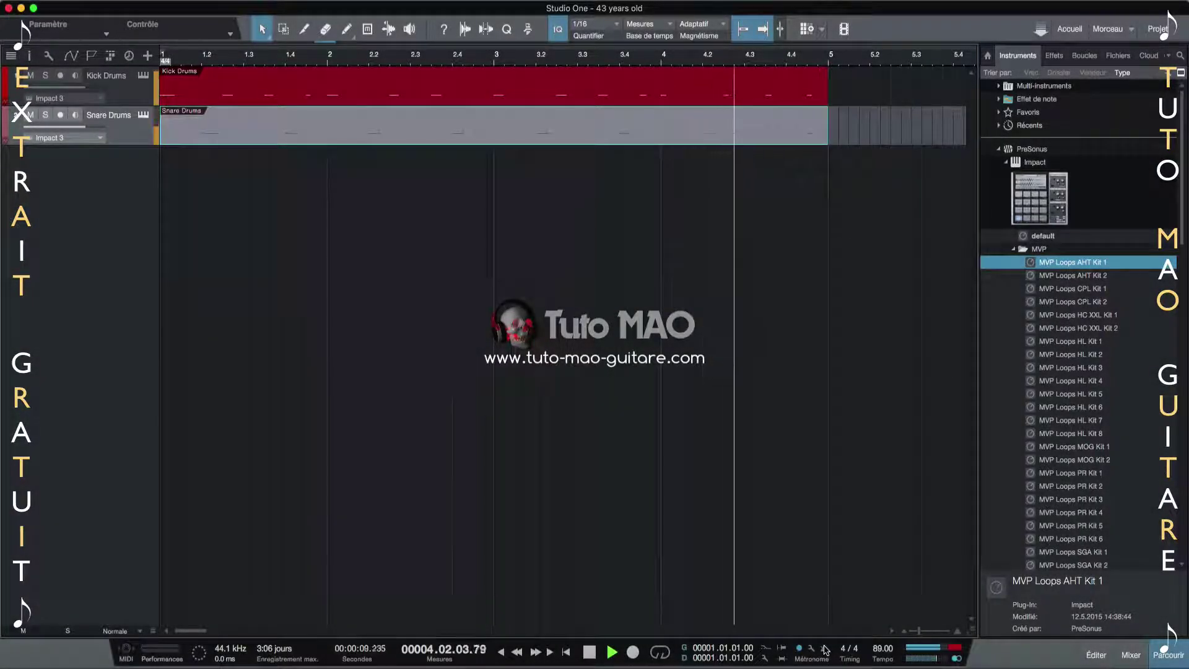
Stop playback and move the last note of the Snare Drums part earlier to start at 4.4.1, closing the note editor when done.
{"action": "key", "text": "space"}
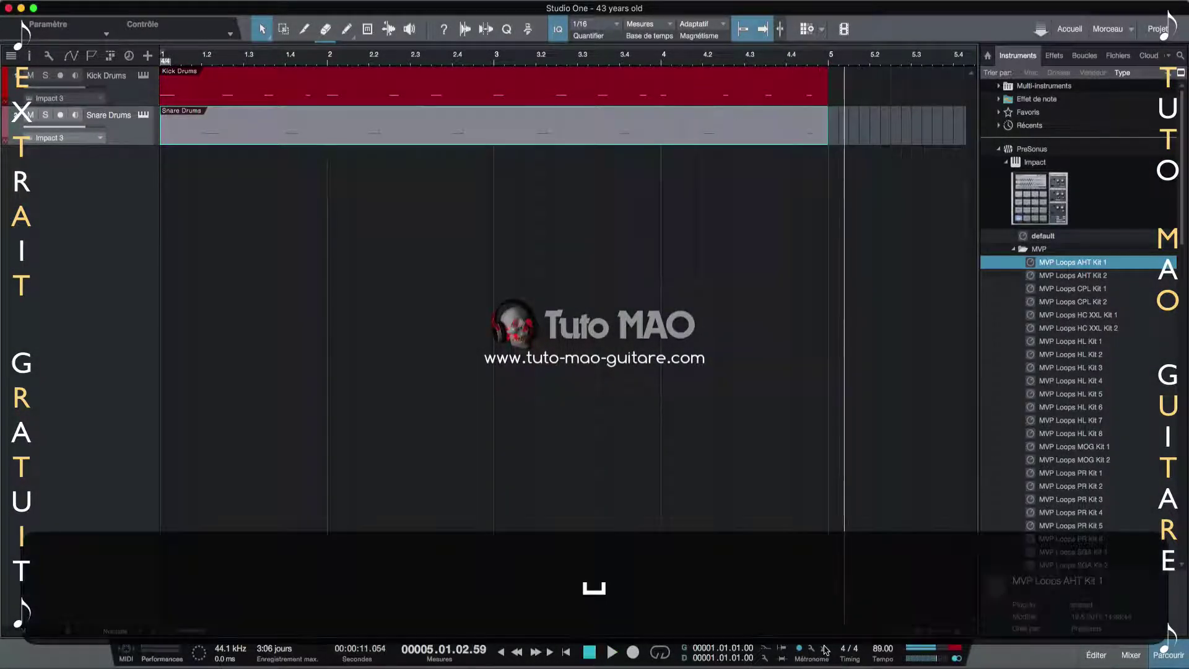
{"action": "double_click", "coordinate": [689, 138]}
{"action": "key", "text": "Right"}
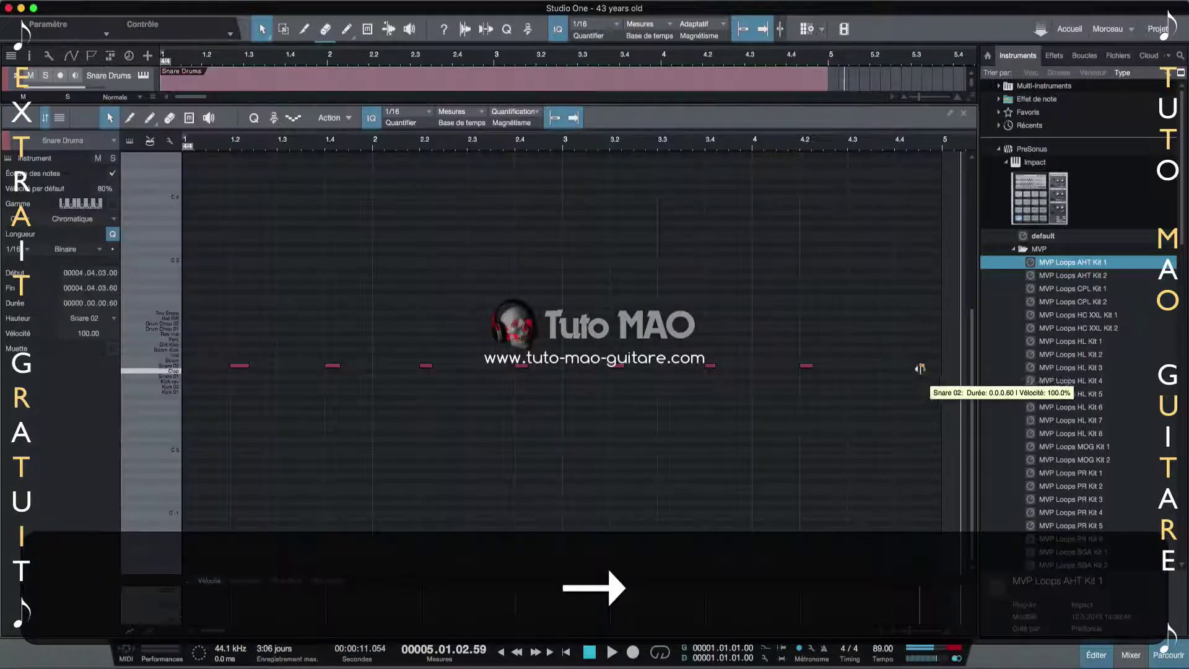
{"action": "left_click_drag", "start_coordinate": [918, 369], "coordinate": [901, 368]}
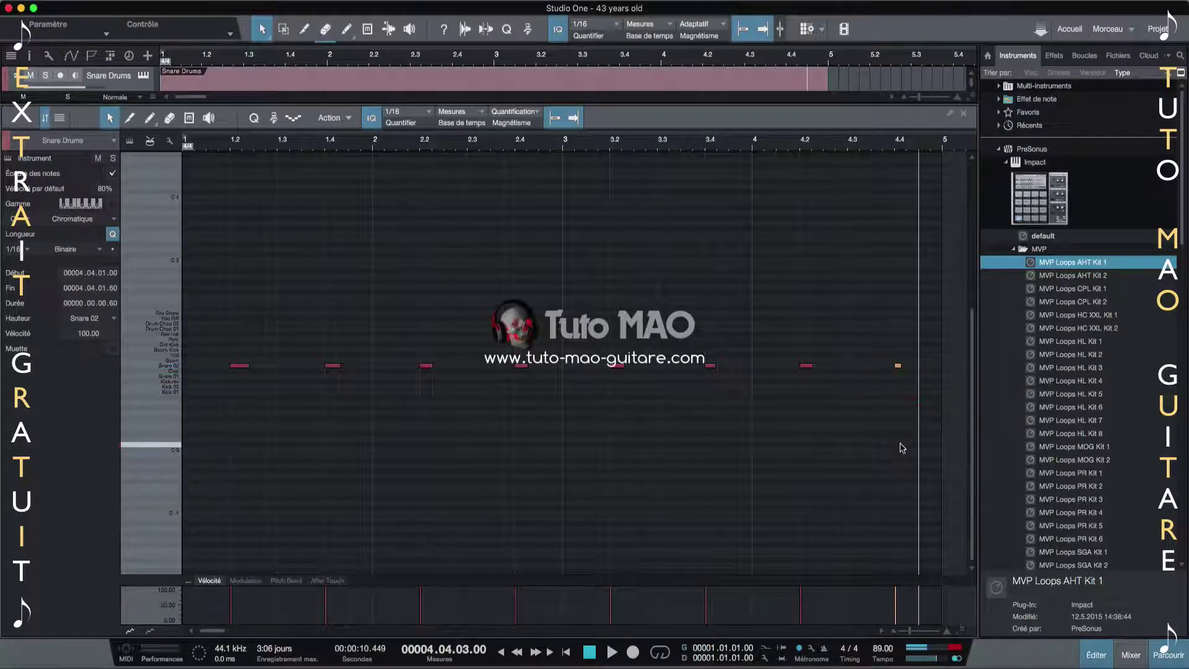
{"action": "key", "text": "F2"}
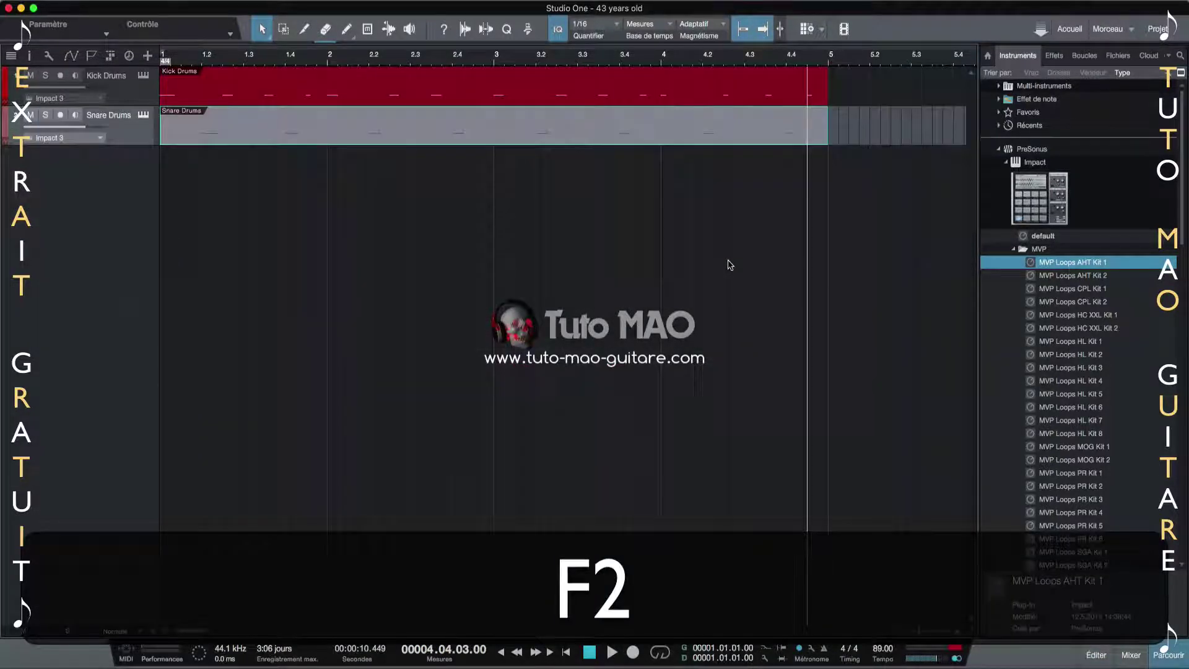
Play the kick and snare pattern from the start of the song to check the moved snare note.
{"action": "key", "text": "comma"}
{"action": "key", "text": "space"}
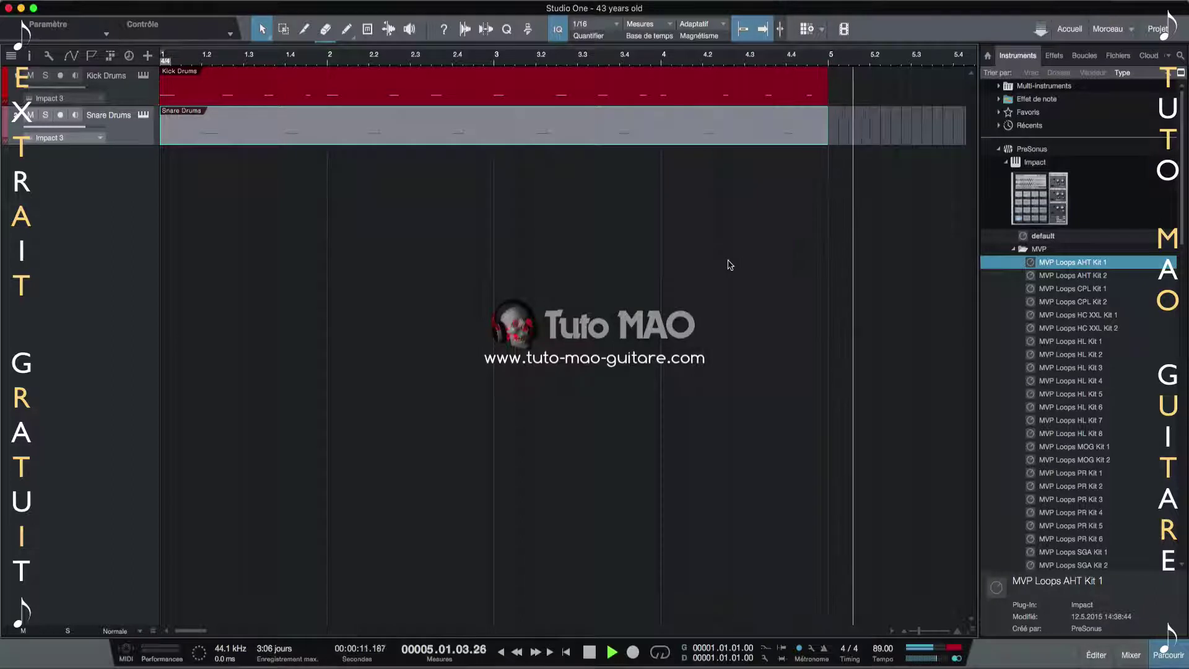
{"action": "key", "text": "space"}
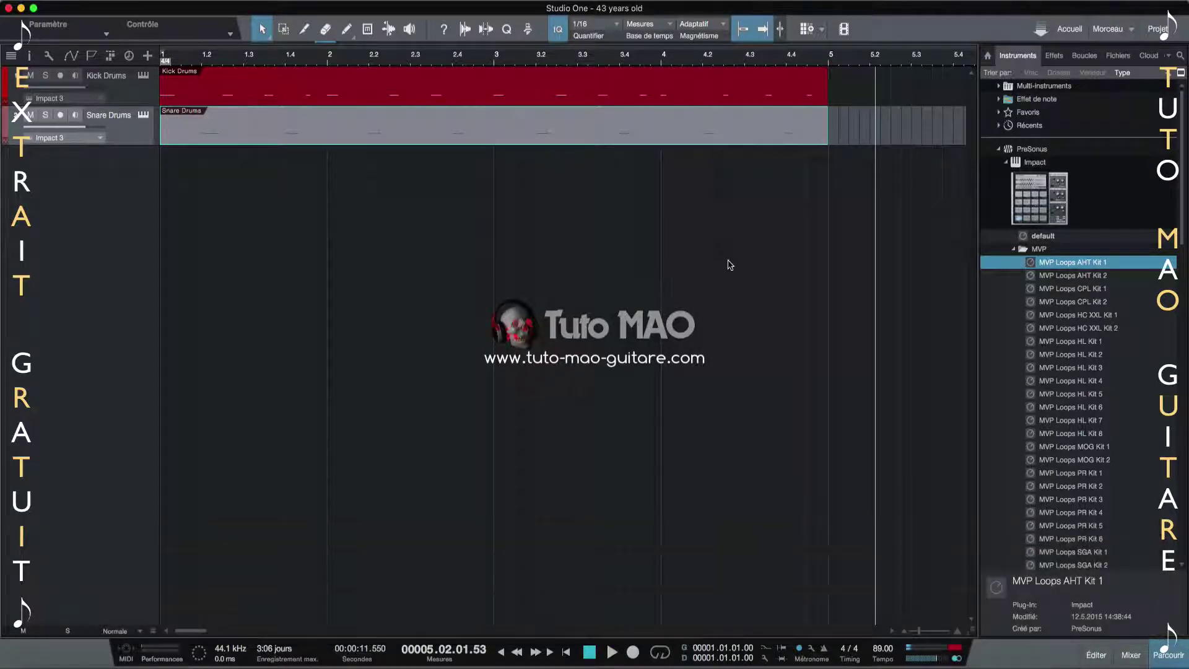
Duplicate the Kick Drums and Snare Drums parts together seven times so both tracks fill up to bar 33.
{"action": "left_click_drag", "start_coordinate": [849, 126], "coordinate": [156, 104]}
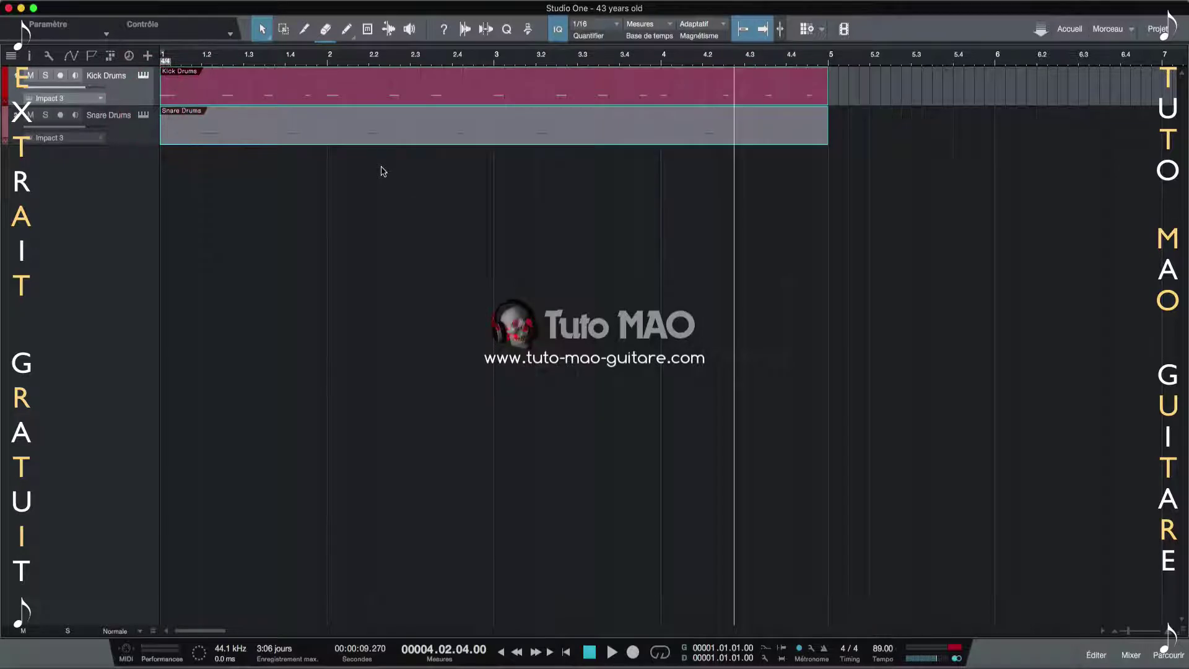
{"action": "key", "text": "d"}
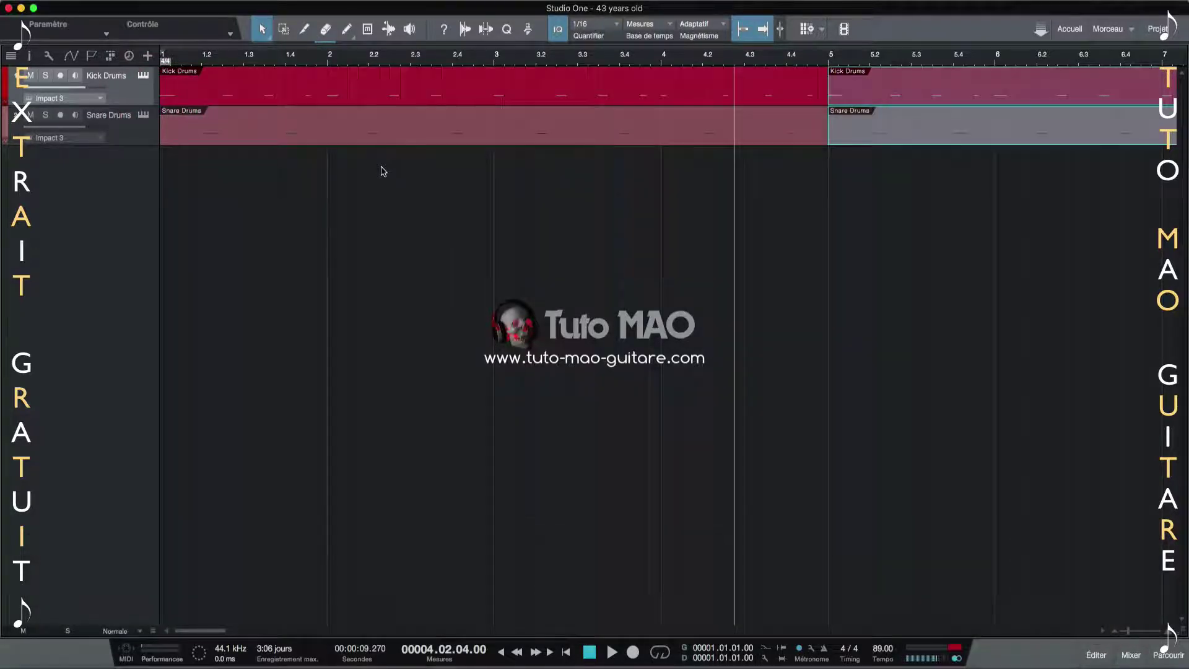
{"action": "key", "text": "d"}
{"action": "key", "text": "d"}
{"action": "key", "text": "d"}
{"action": "key", "text": "d"}
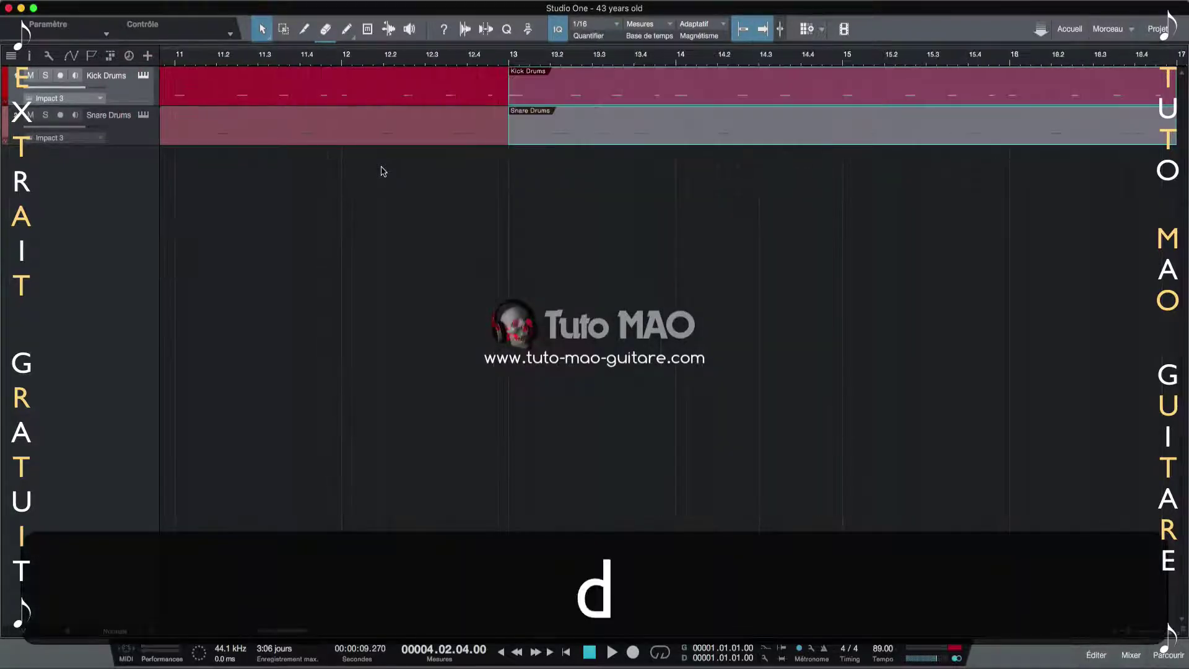
{"action": "key", "text": "d"}
{"action": "key", "text": "d"}
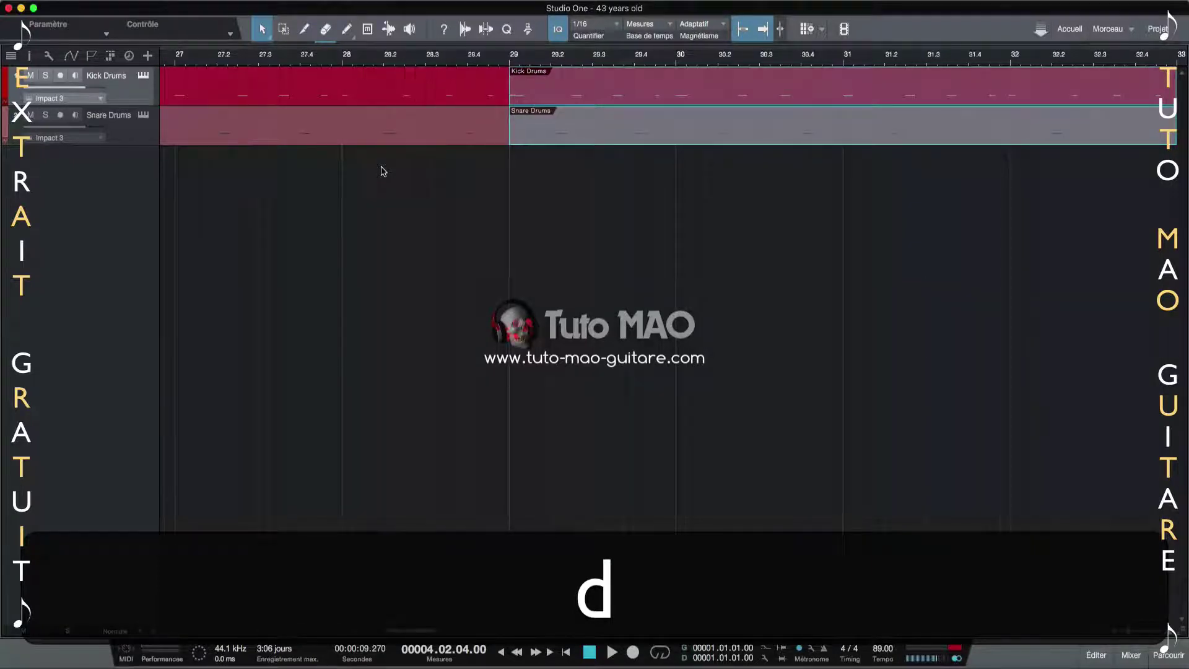
{"action": "left_click_drag", "start_coordinate": [455, 58], "coordinate": [447, 17]}
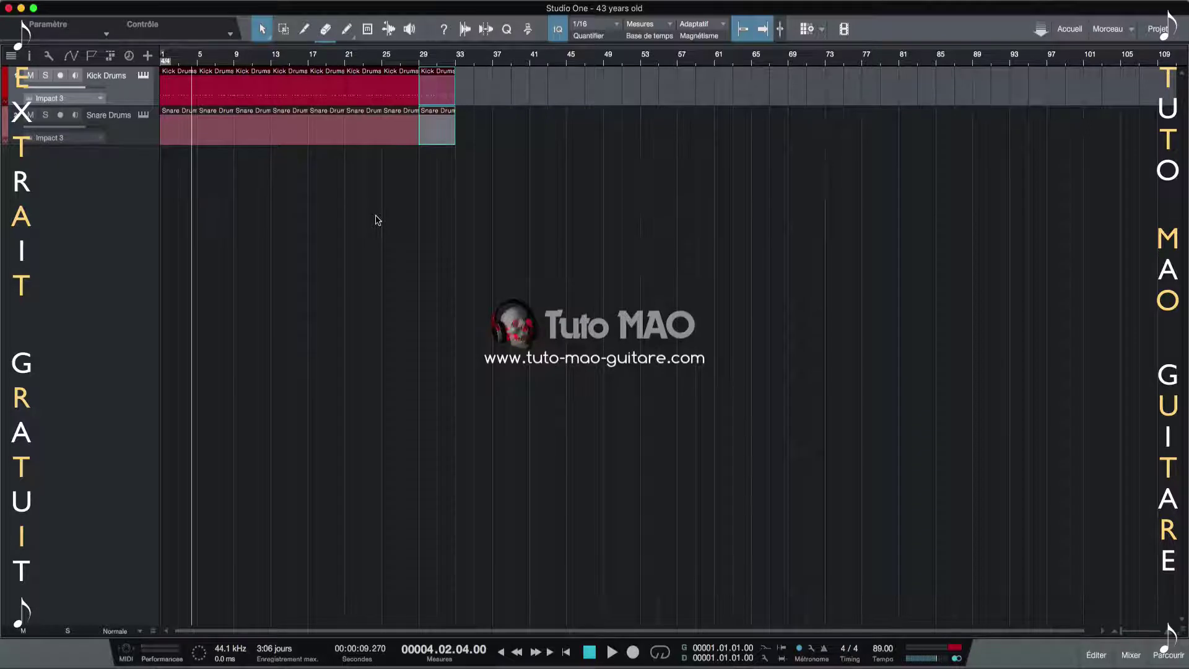
Show the mixer and play the song briefly to check which Impact channels carry the kick and snare.
{"action": "key", "text": "F3"}
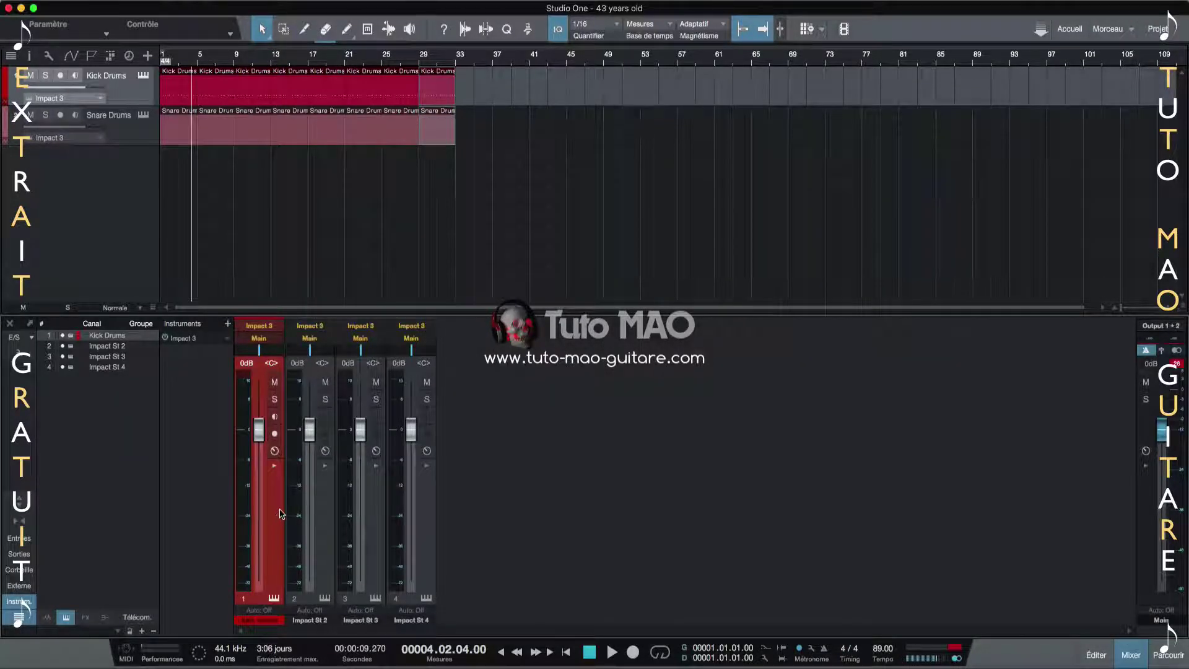
{"action": "key", "text": "space"}
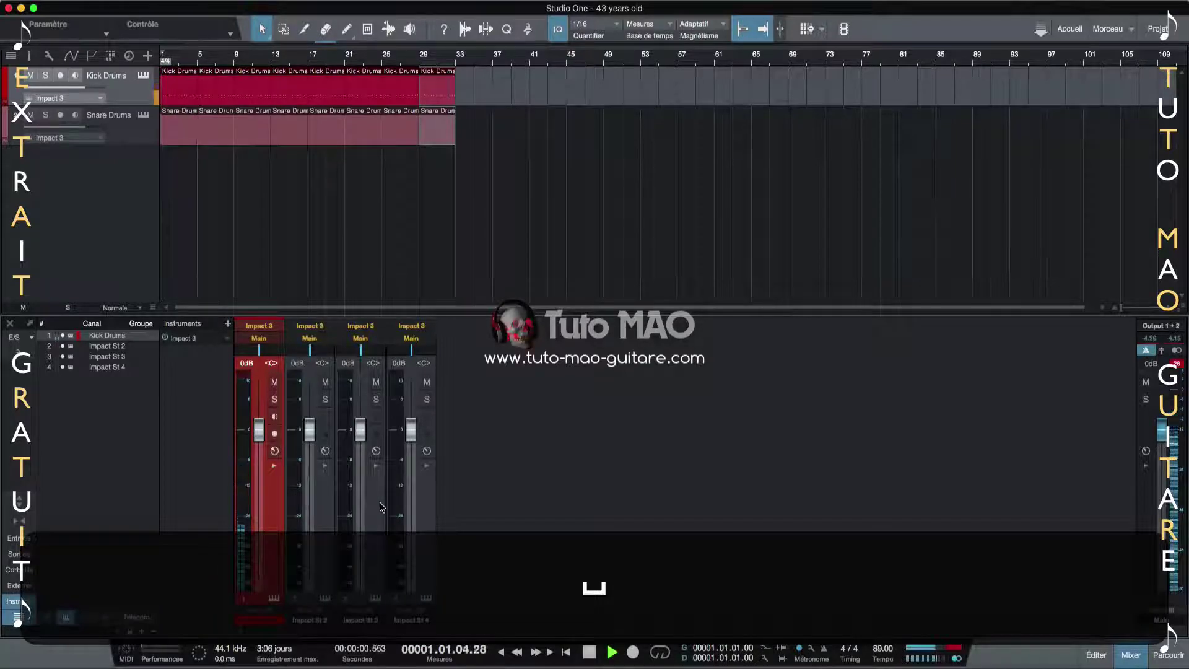
{"action": "key", "text": "space"}
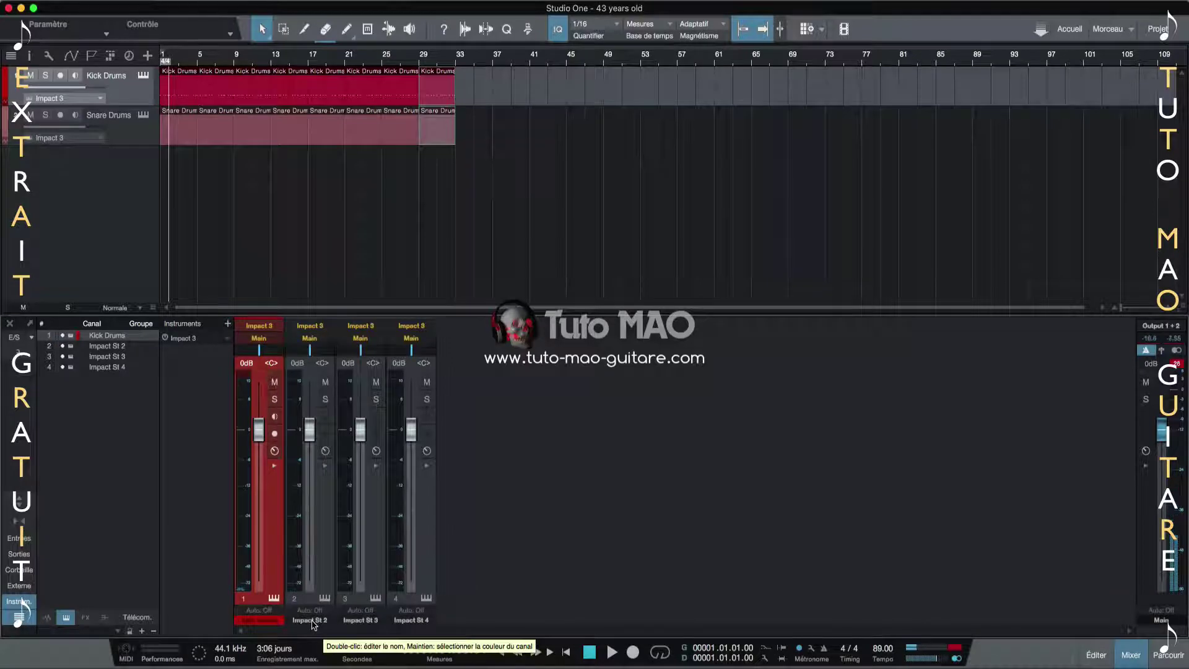
Rename the mixer channel "Impact St 2" as "Snare Drums" and give it a pink-red colour.
{"action": "double_click", "coordinate": [309, 620]}
{"action": "type", "text": "S"}
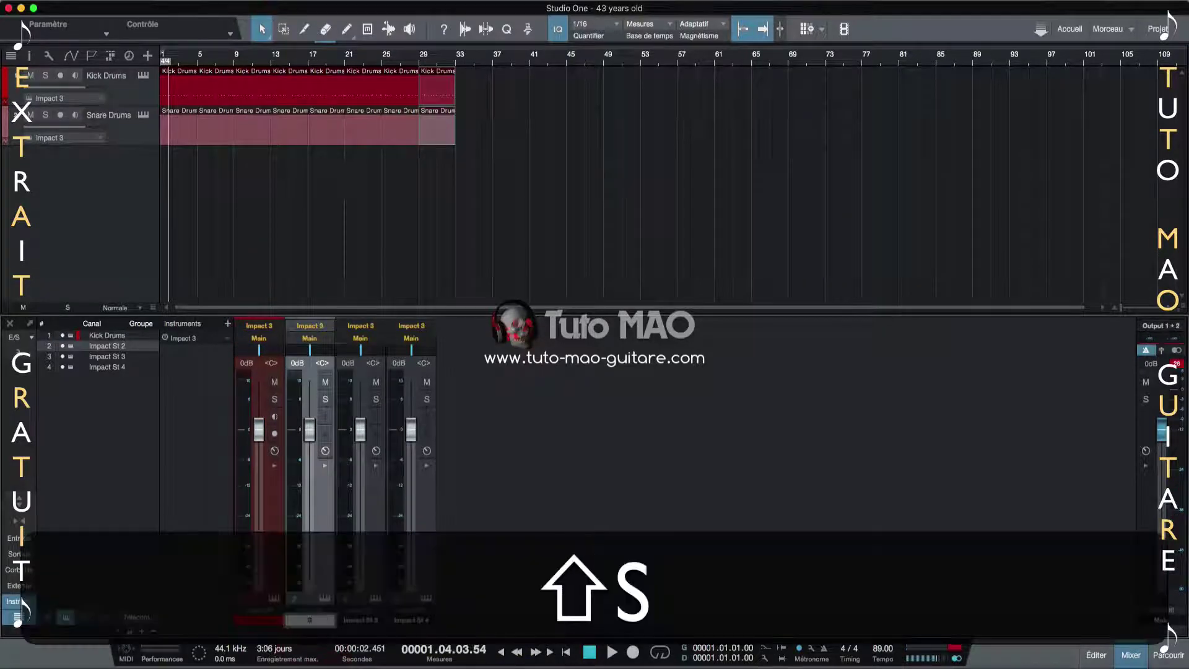
{"action": "type", "text": "nare Dru"}
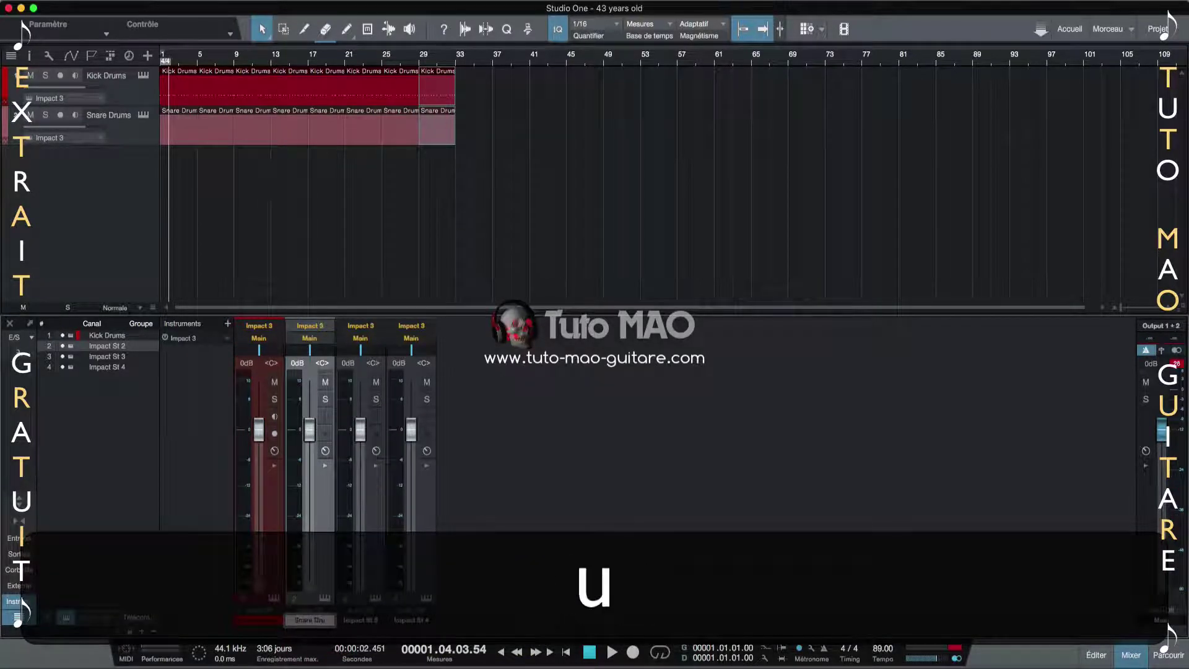
{"action": "type", "text": "ms"}
{"action": "key", "text": "Return"}
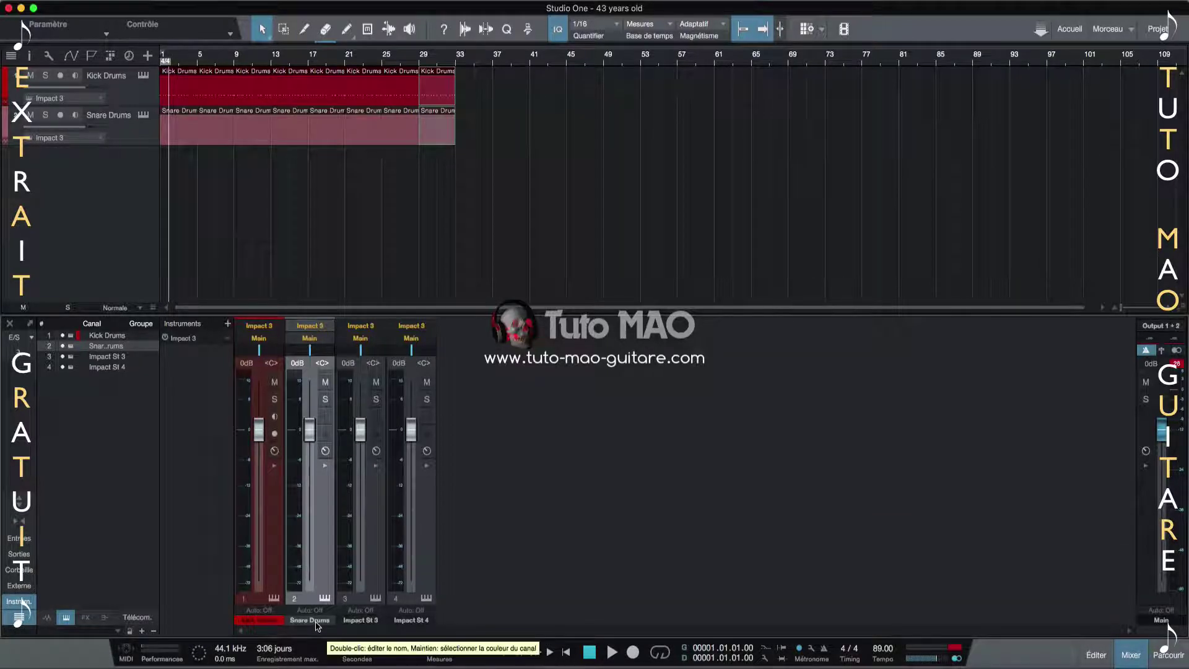
{"action": "key", "text": "super"}
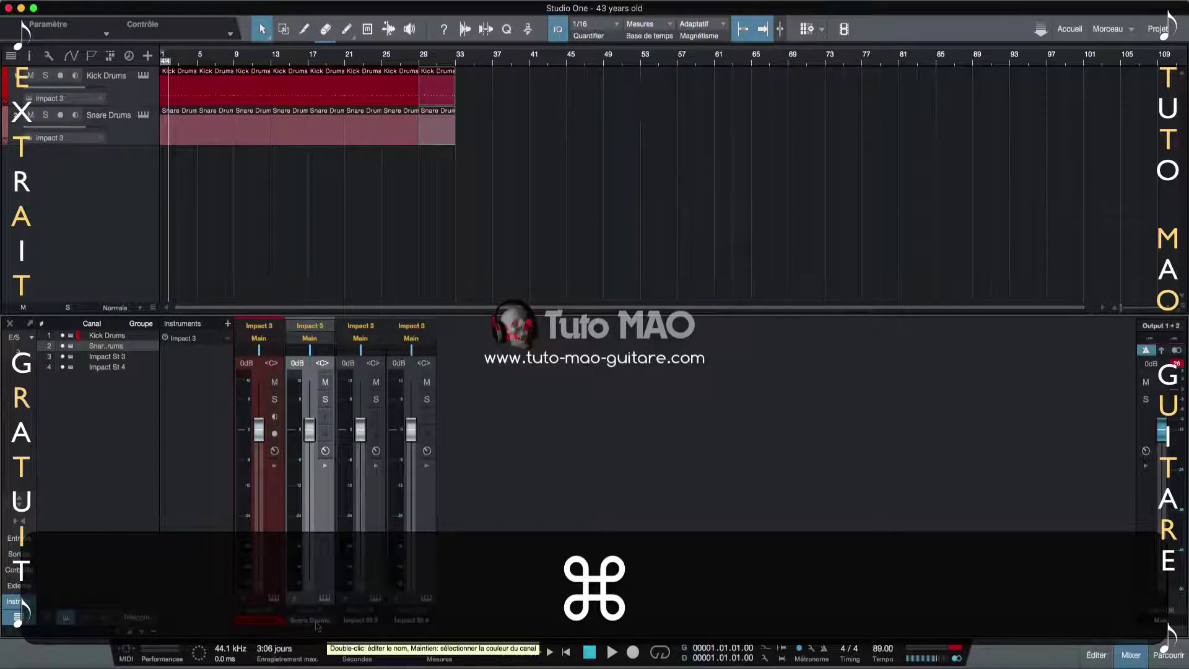
{"action": "left_click", "coordinate": [316, 622]}
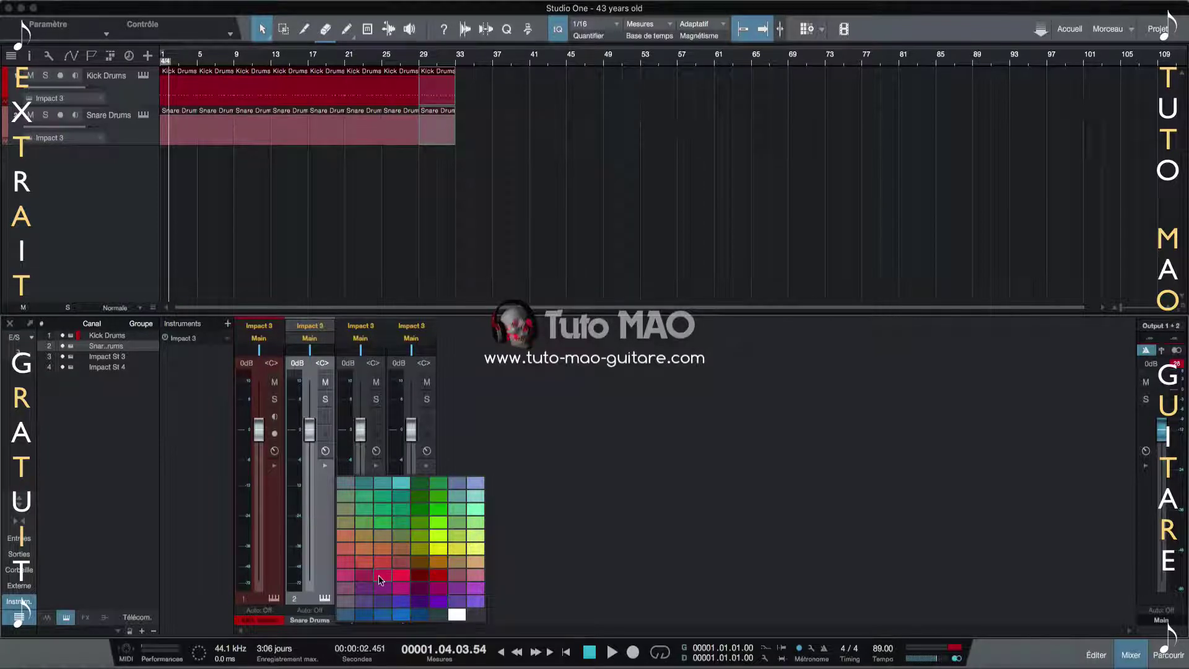
{"action": "left_click", "coordinate": [380, 580]}
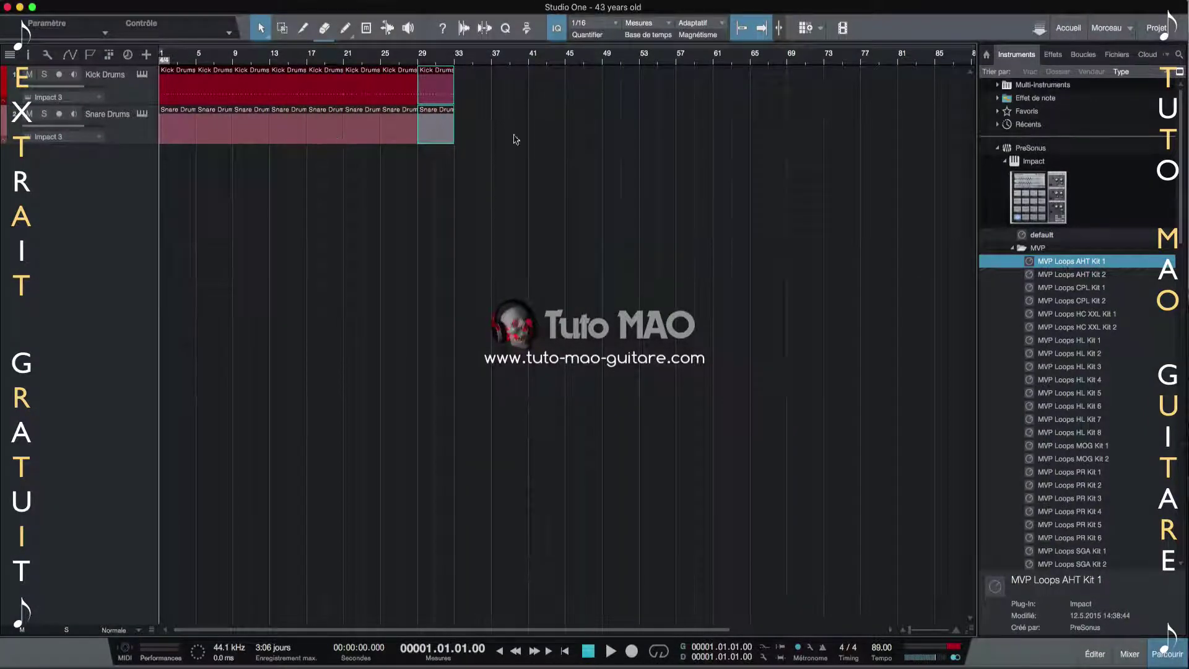
Search the loop library for "Percussion" and look through the percussion audio loops found.
{"action": "left_click", "coordinate": [1084, 55]}
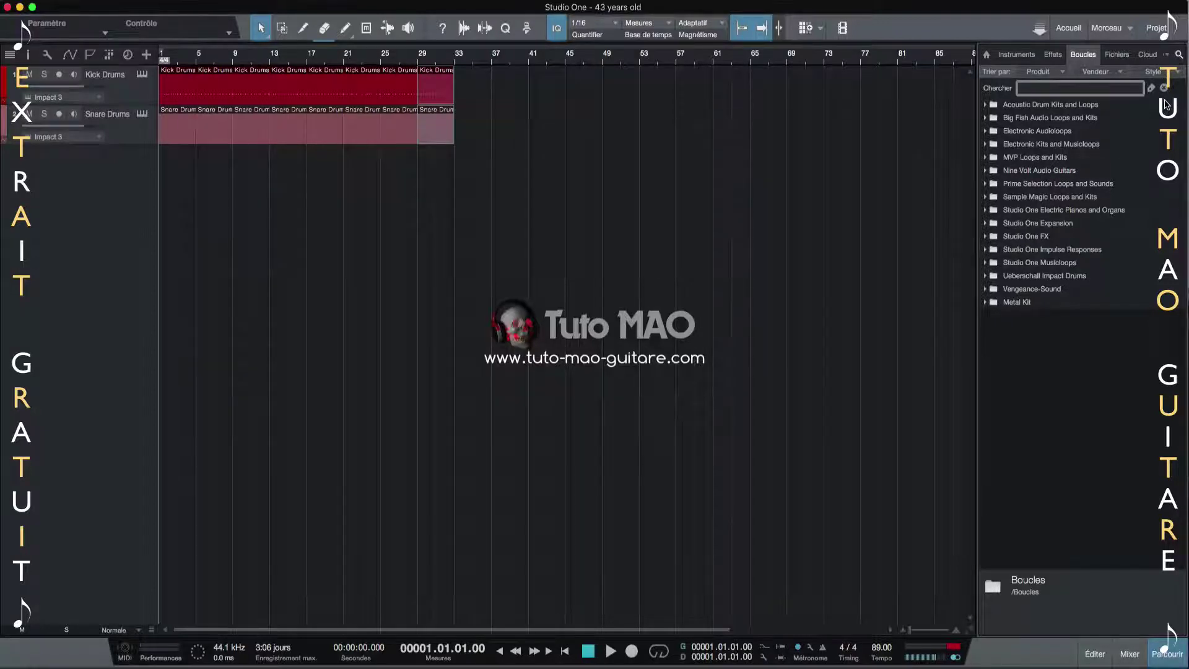
{"action": "left_click", "coordinate": [1178, 56]}
{"action": "left_click", "coordinate": [1178, 55]}
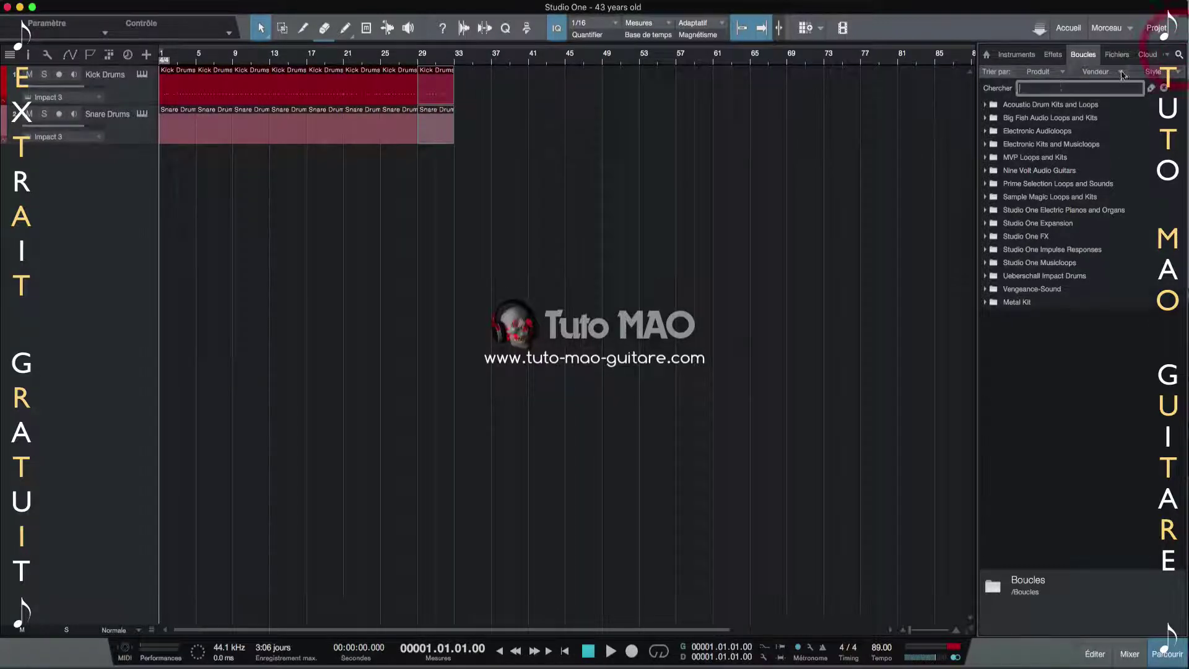
{"action": "type", "text": "perc"}
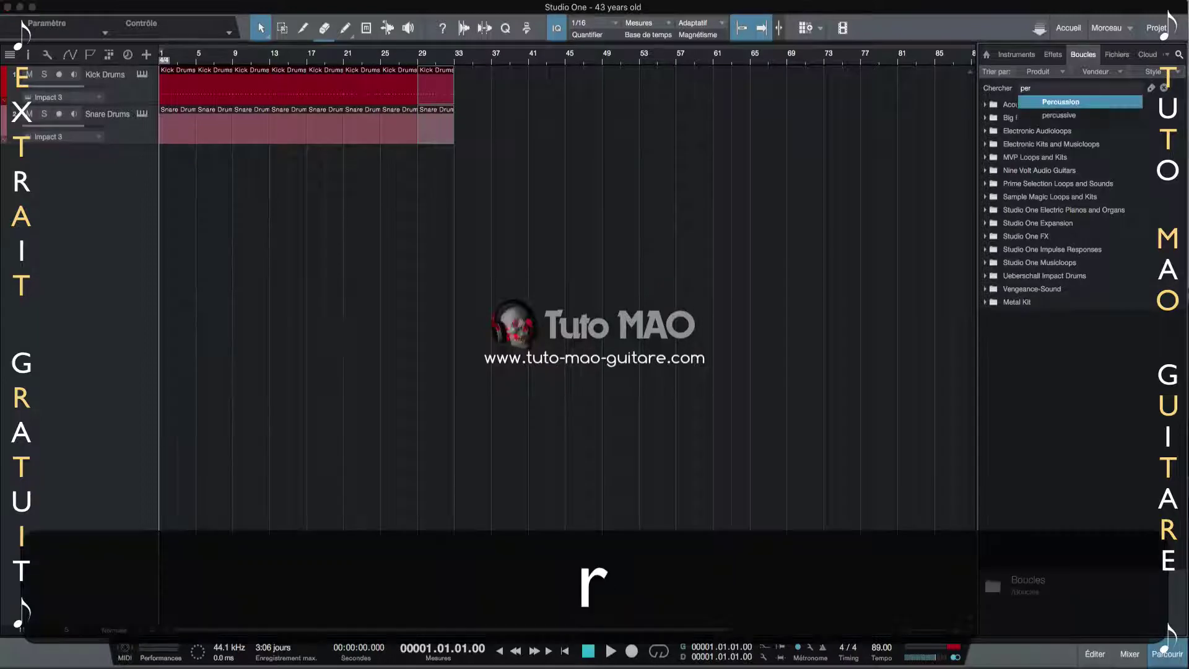
{"action": "left_click", "coordinate": [1065, 103]}
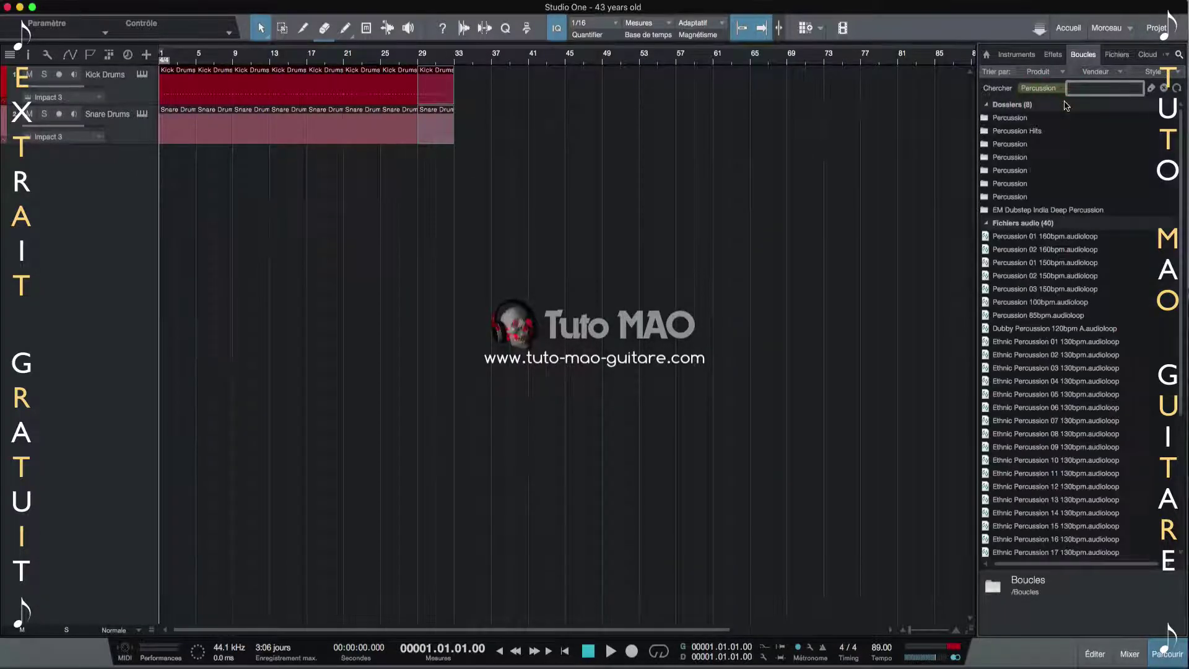
{"action": "scroll", "coordinate": [1050, 394], "scroll_direction": "down", "scroll_amount": 8}
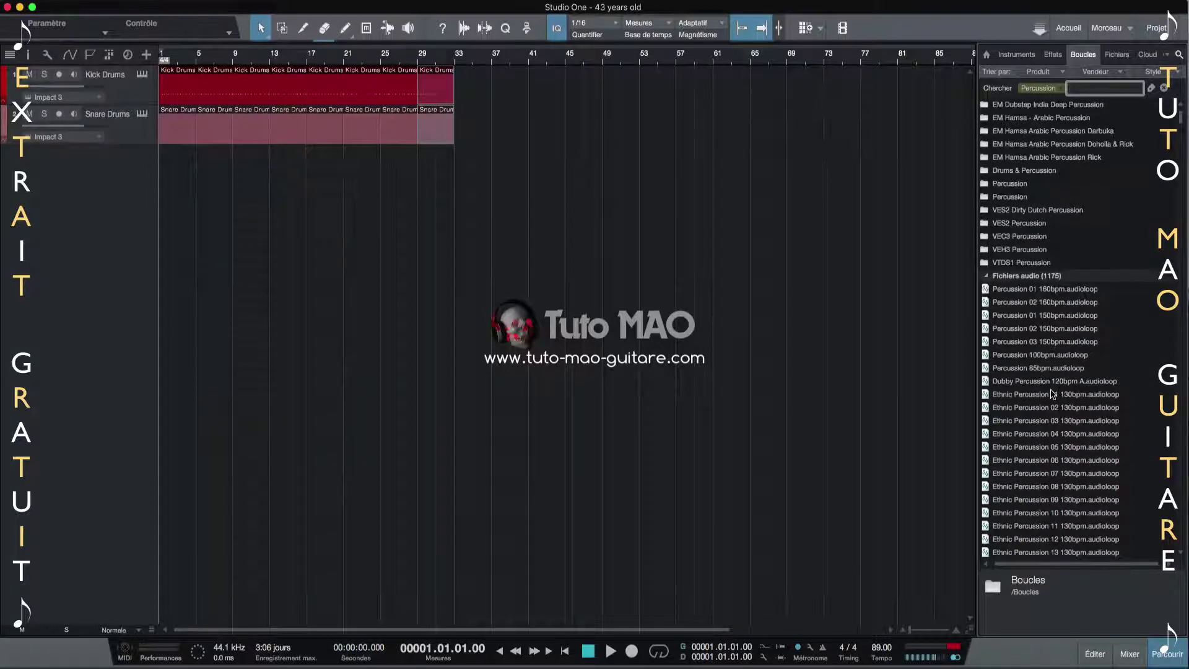
{"action": "scroll", "coordinate": [1052, 387], "scroll_direction": "down", "scroll_amount": 1}
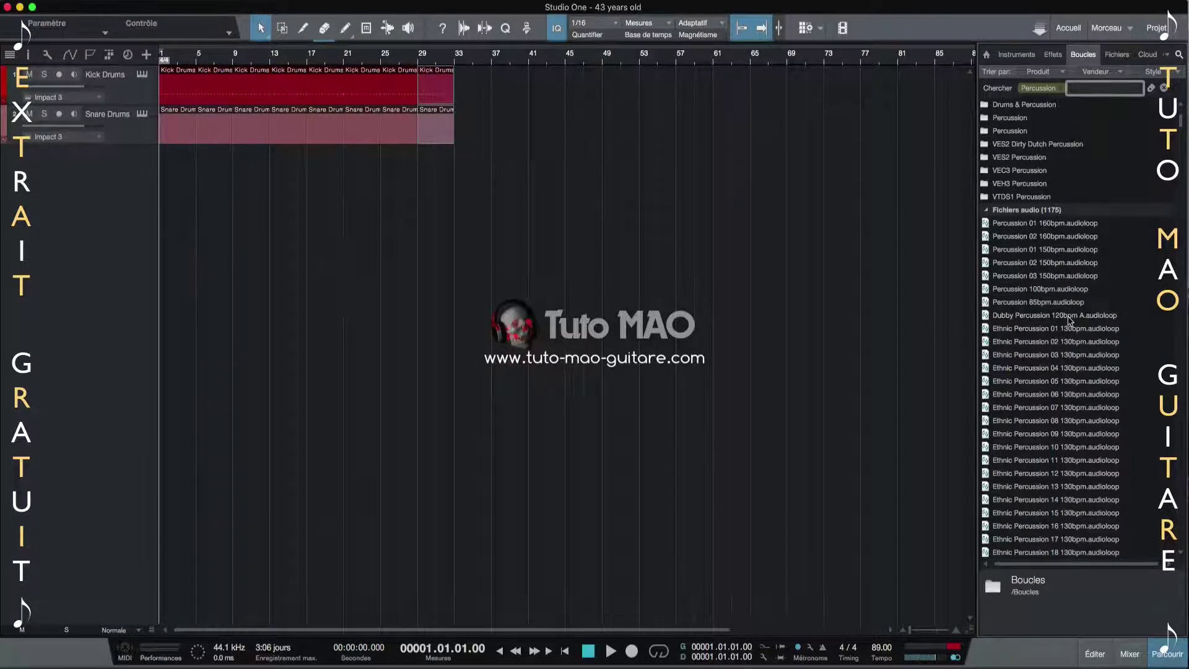
{"action": "scroll", "coordinate": [1083, 484], "scroll_direction": "down", "scroll_amount": 3}
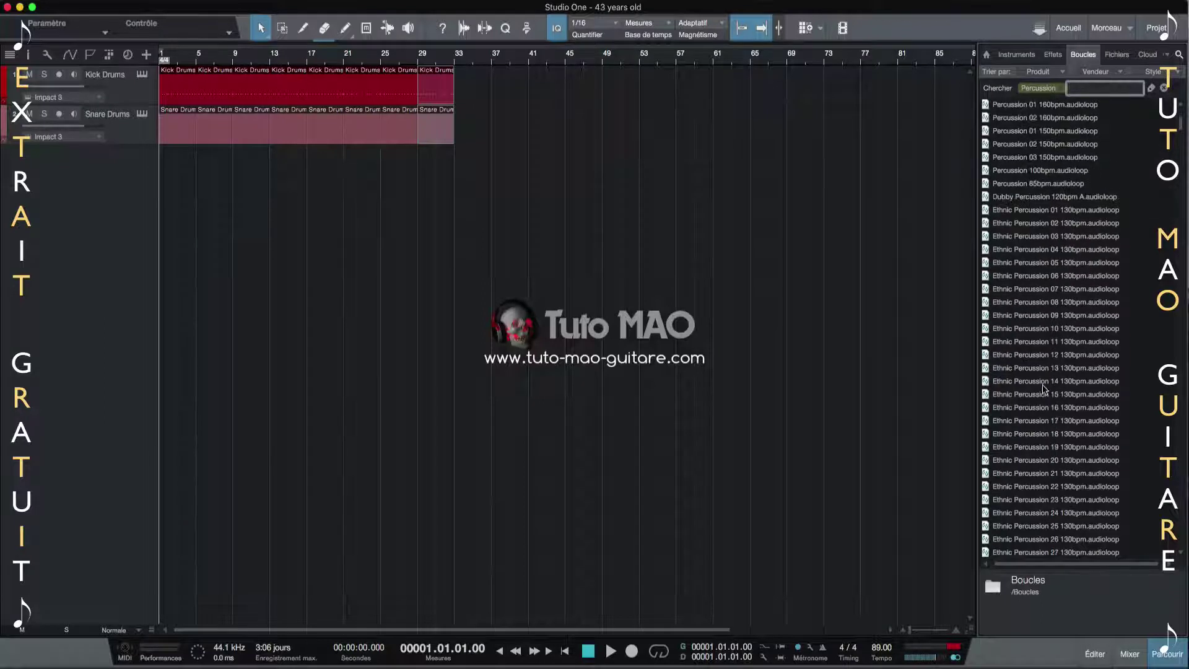
{"action": "scroll", "coordinate": [1063, 350], "scroll_direction": "up", "scroll_amount": 2}
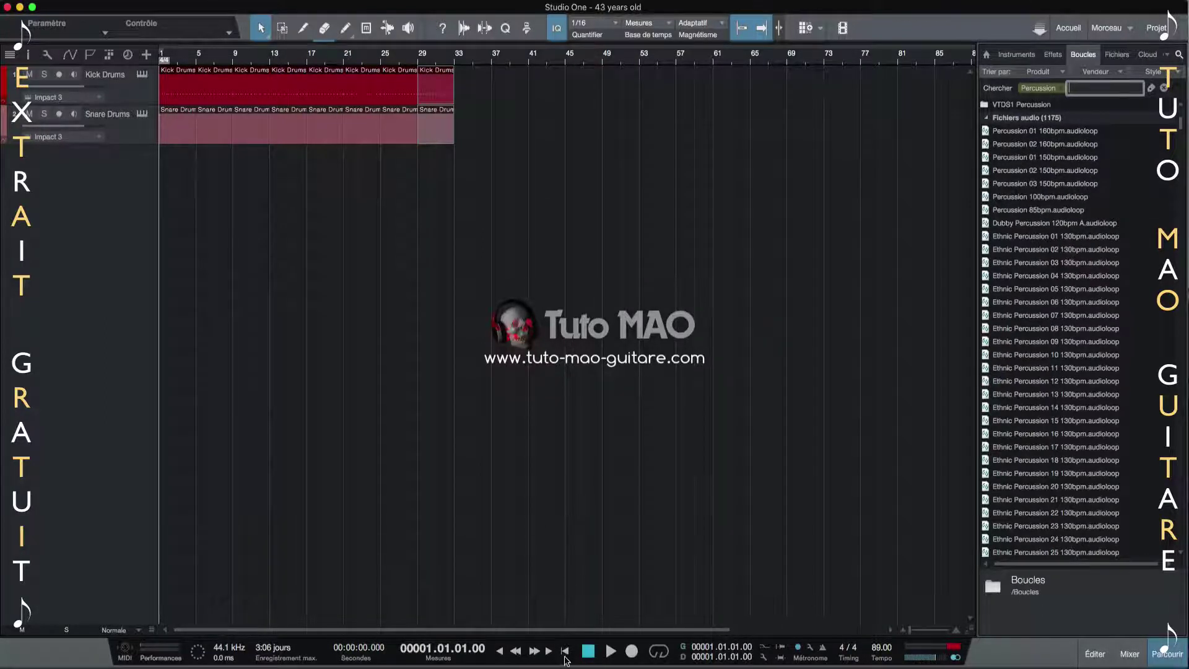
Play the song from the start and preview the loop "Ethnic Percussion 01 130bpm" over it at the song tempo.
{"action": "left_click", "coordinate": [565, 654]}
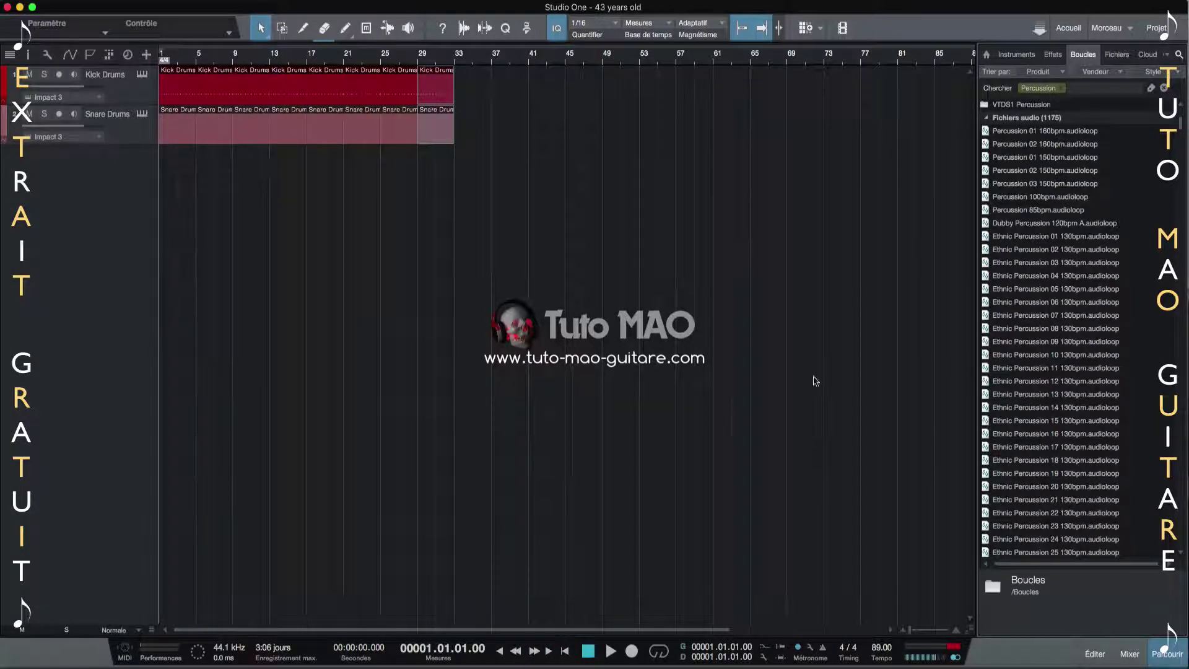
{"action": "left_click", "coordinate": [610, 652]}
{"action": "left_click", "coordinate": [1075, 239]}
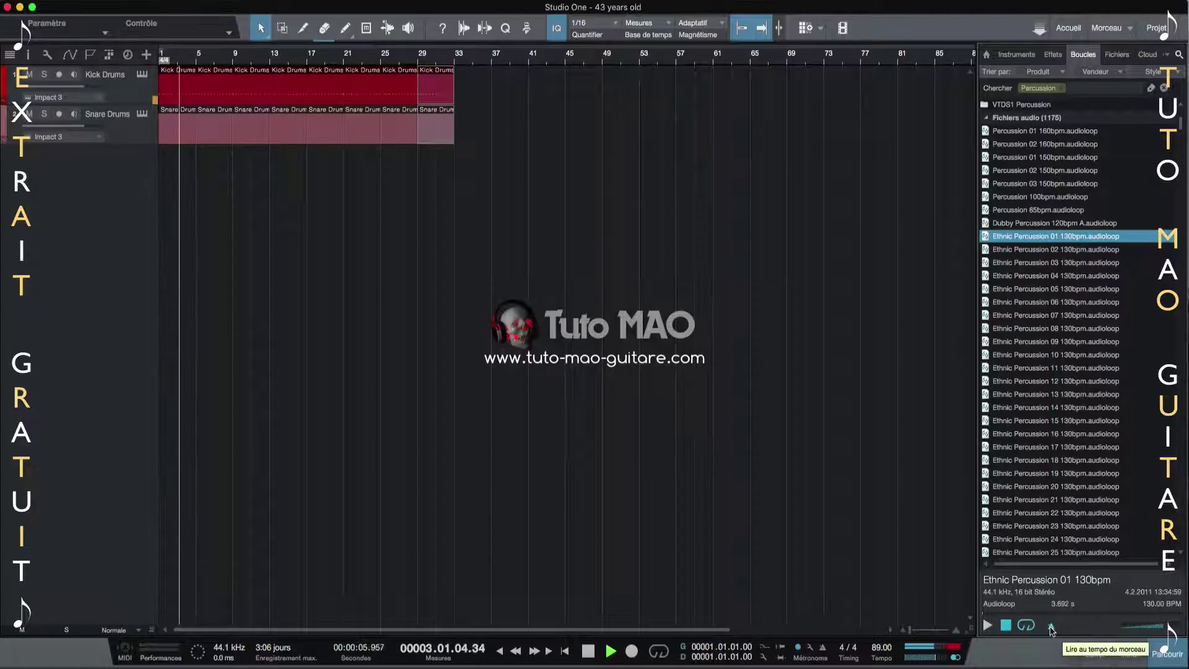
{"action": "left_click", "coordinate": [987, 626]}
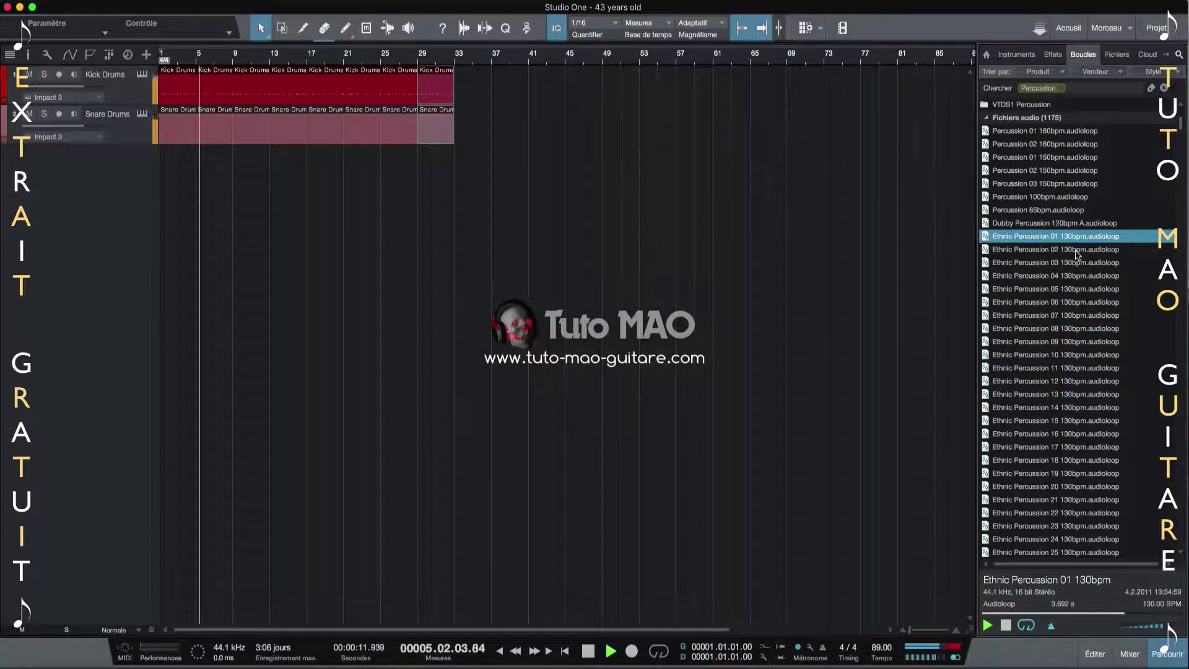
Audition the loops Ethnic Percussion 02 through 06 one after another against the kick and snare, and stop playback on 06.
{"action": "left_click", "coordinate": [1074, 249]}
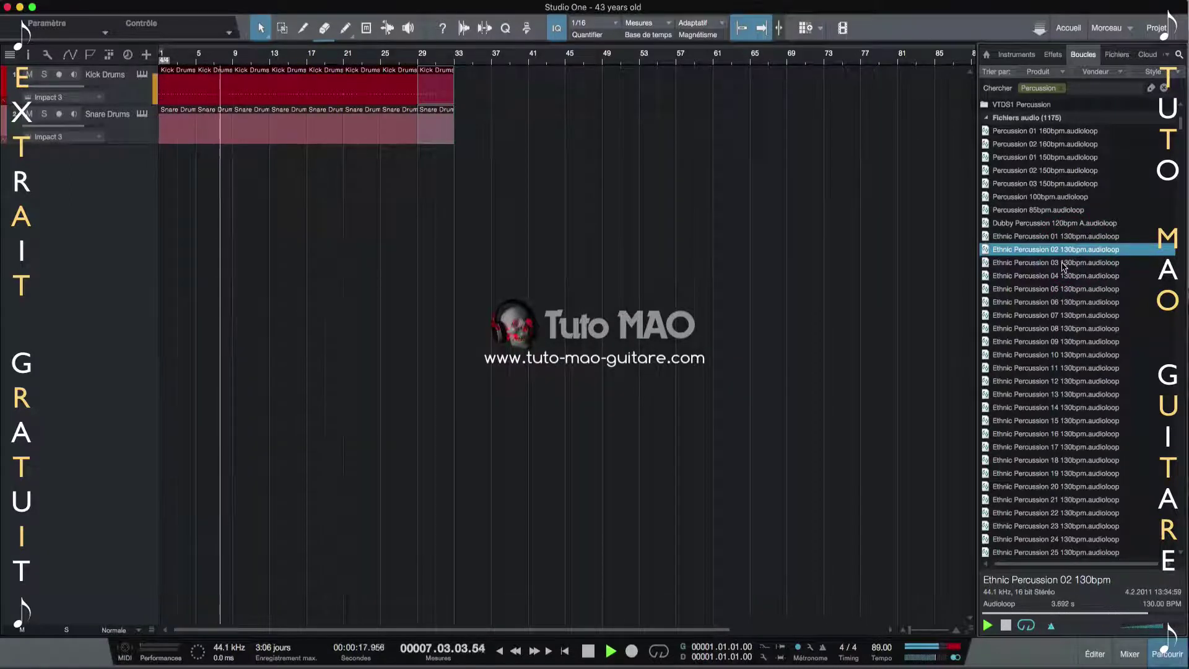
{"action": "left_click", "coordinate": [1061, 263]}
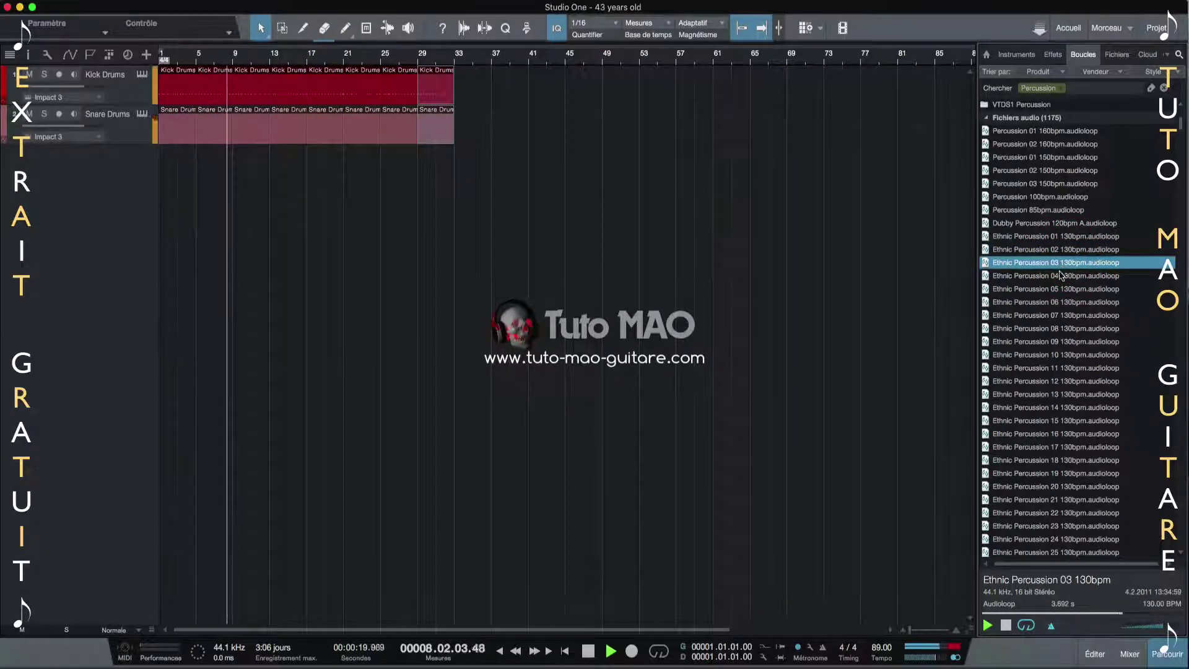
{"action": "left_click", "coordinate": [1061, 276]}
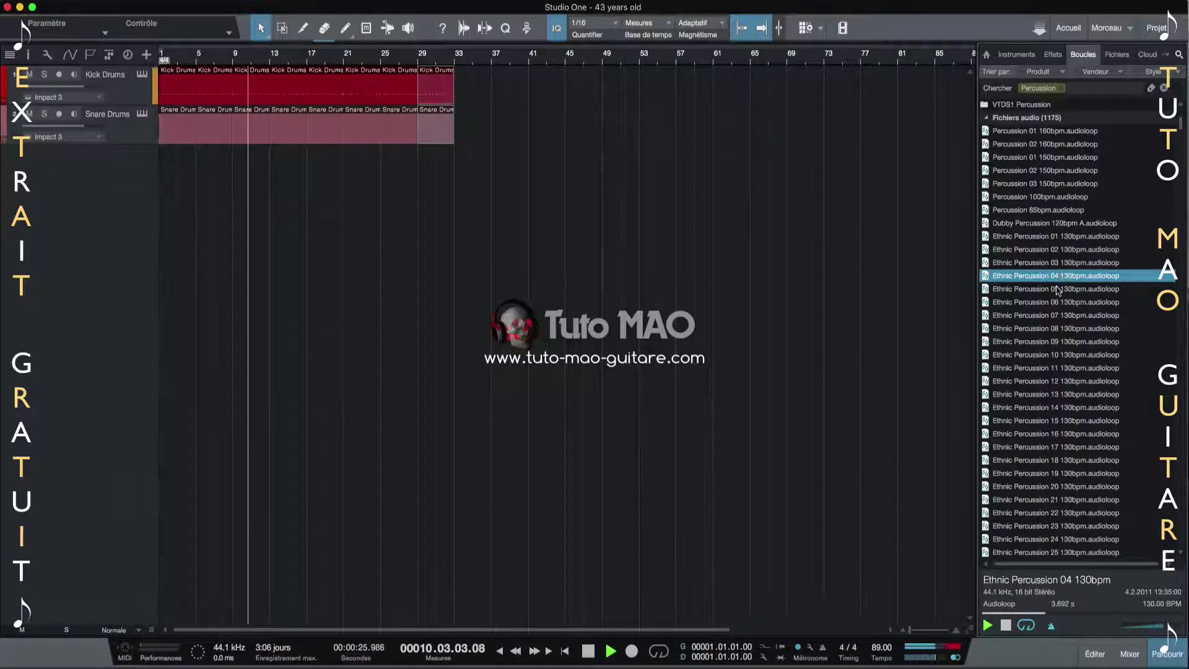
{"action": "left_click", "coordinate": [1059, 289]}
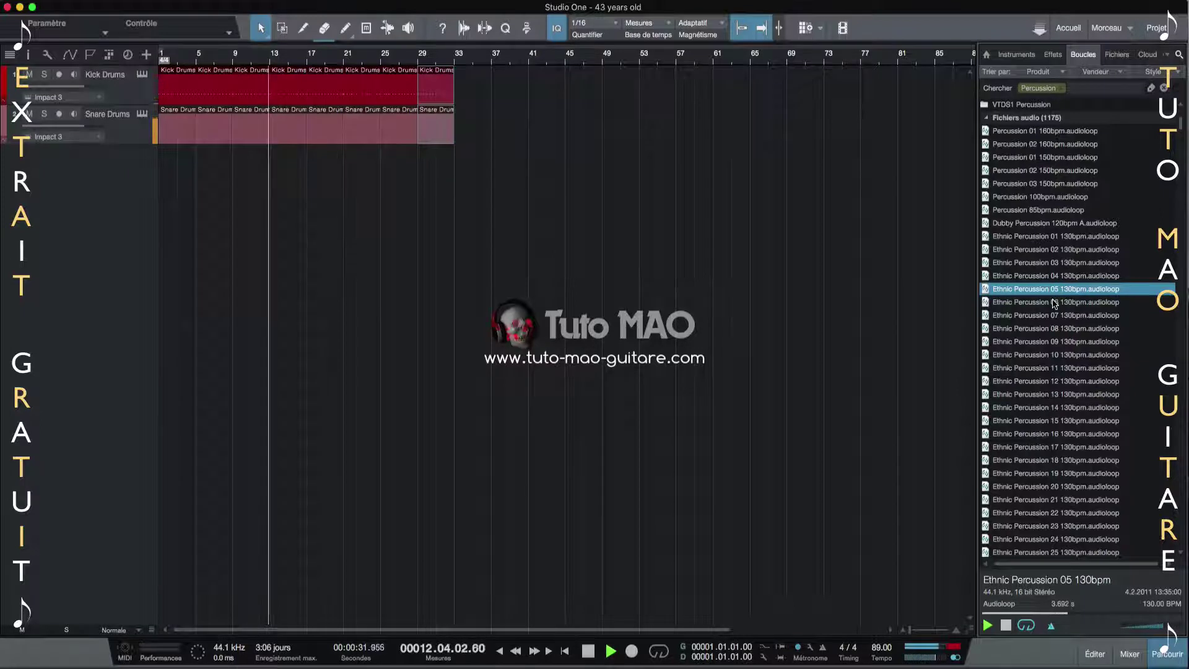
{"action": "left_click", "coordinate": [1054, 303]}
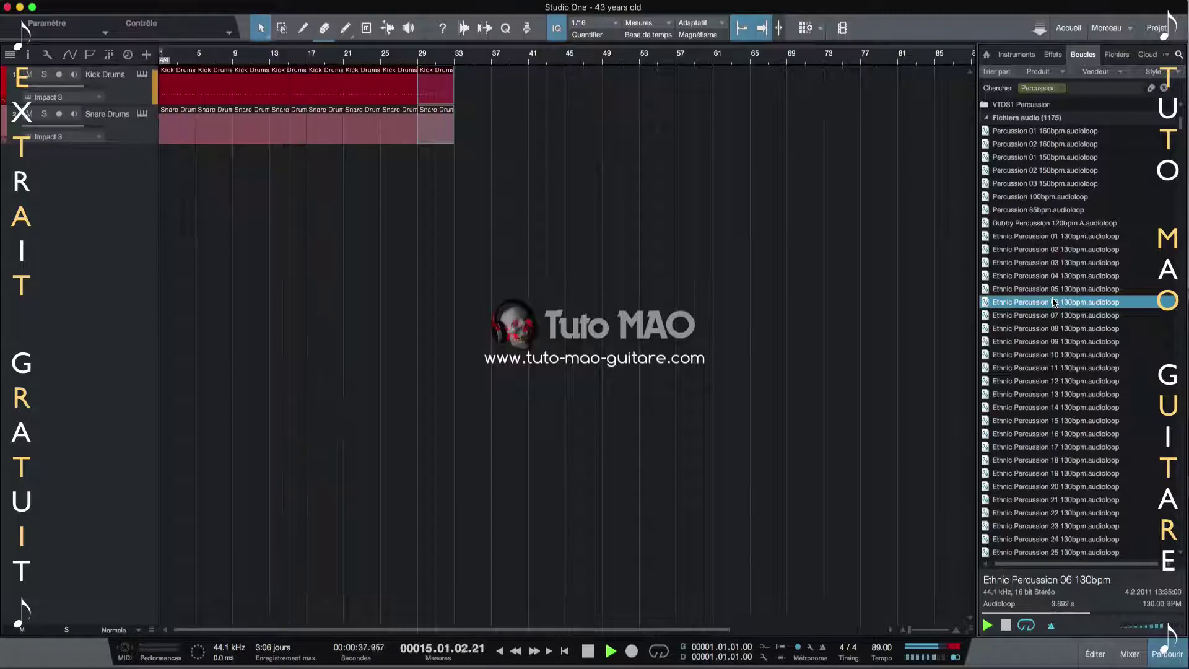
{"action": "key", "text": "space"}
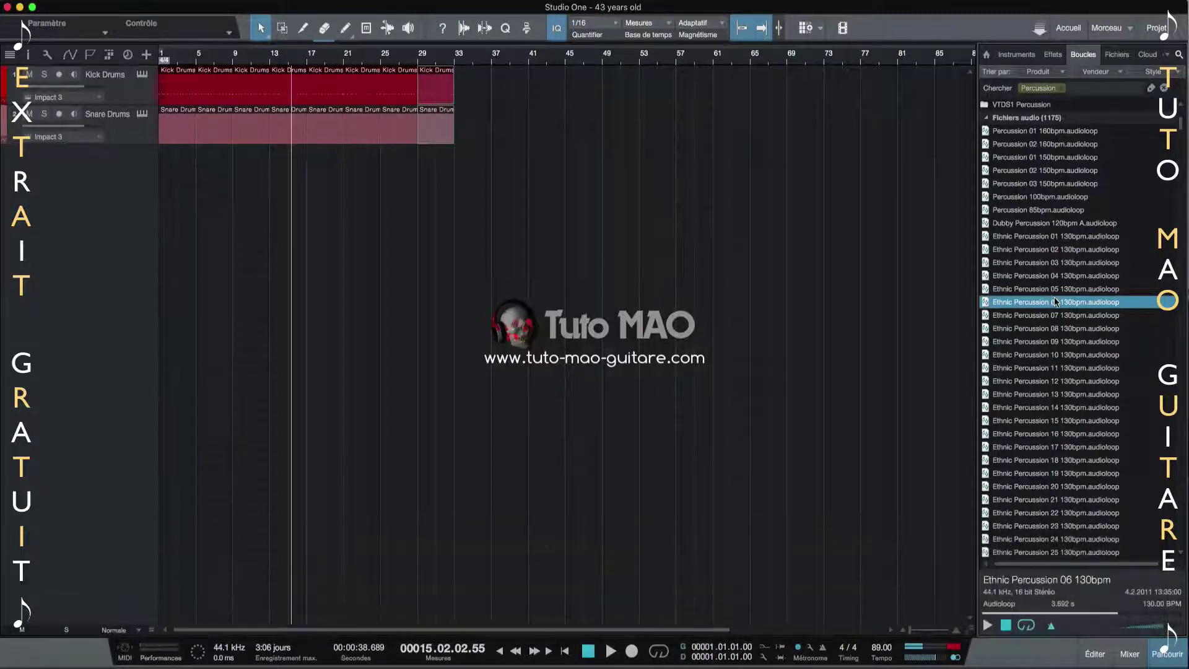
Place "Ethnic Percussion 06 130bpm" on a new track at bar 1 and duplicate it fifteen times to fill up to bar 33.
{"action": "left_click_drag", "start_coordinate": [1057, 303], "coordinate": [181, 168]}
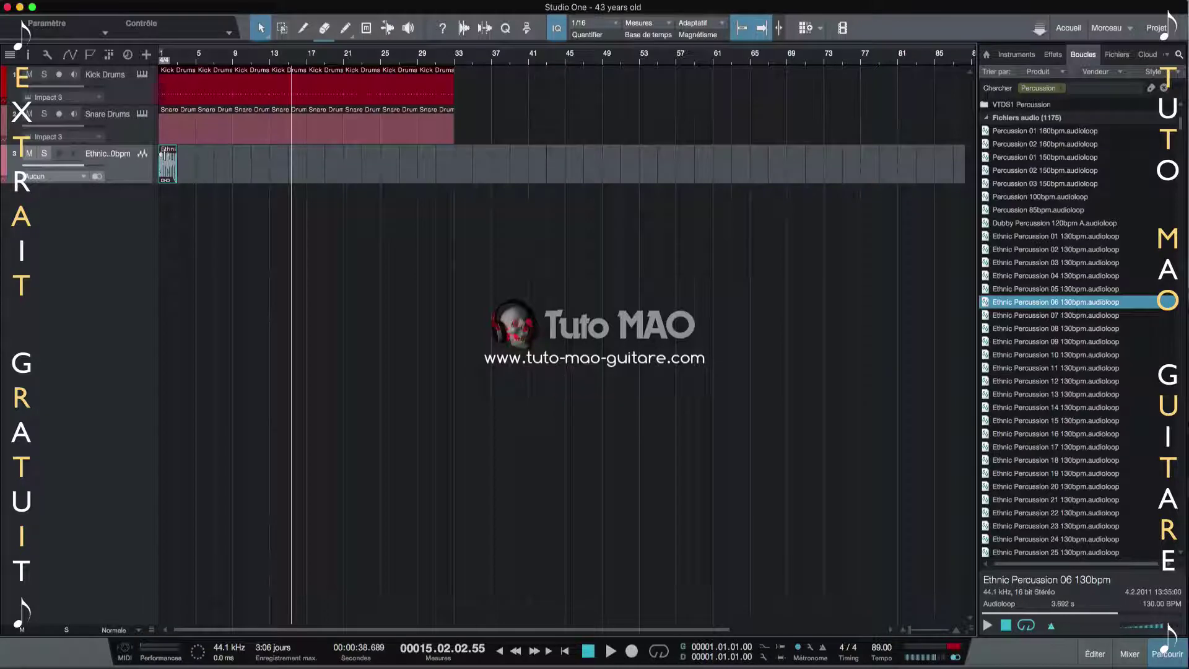
{"action": "key", "text": "d"}
{"action": "key", "text": "d"}
{"action": "key", "text": "d"}
{"action": "key", "text": "d"}
{"action": "key", "text": "d"}
{"action": "key", "text": "d"}
{"action": "key", "text": "d"}
{"action": "key", "text": "d"}
{"action": "key", "text": "d"}
{"action": "key", "text": "d"}
{"action": "key", "text": "d"}
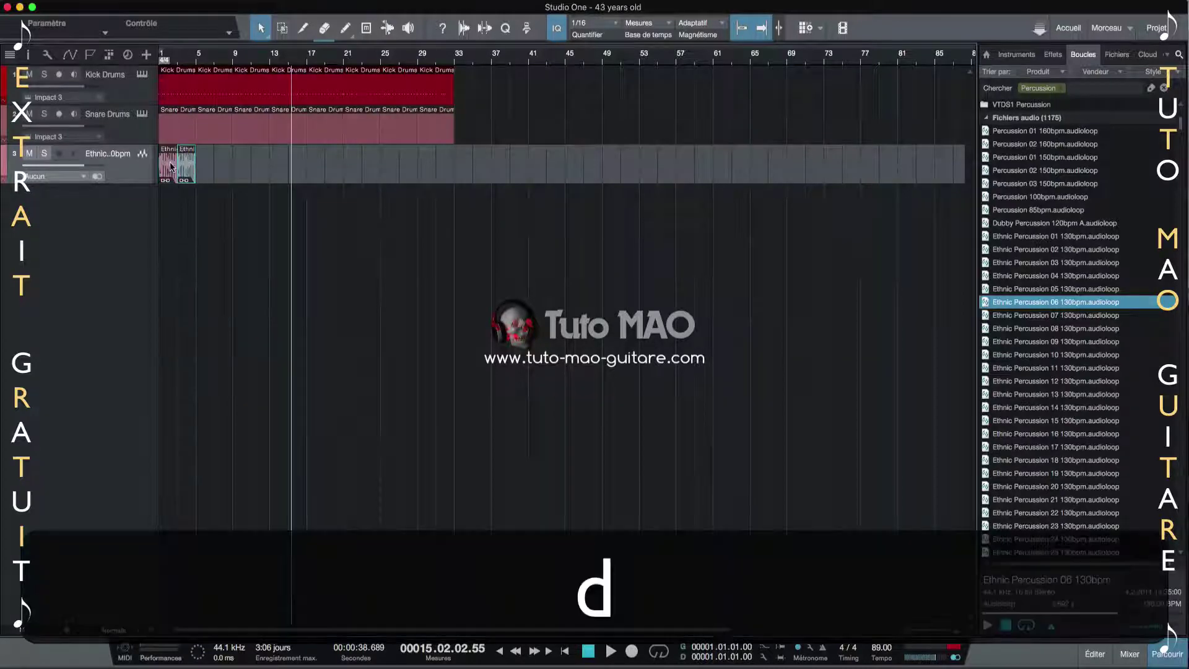
{"action": "key", "text": "d"}
{"action": "key", "text": "d"}
{"action": "key", "text": "d"}
{"action": "key", "text": "d"}
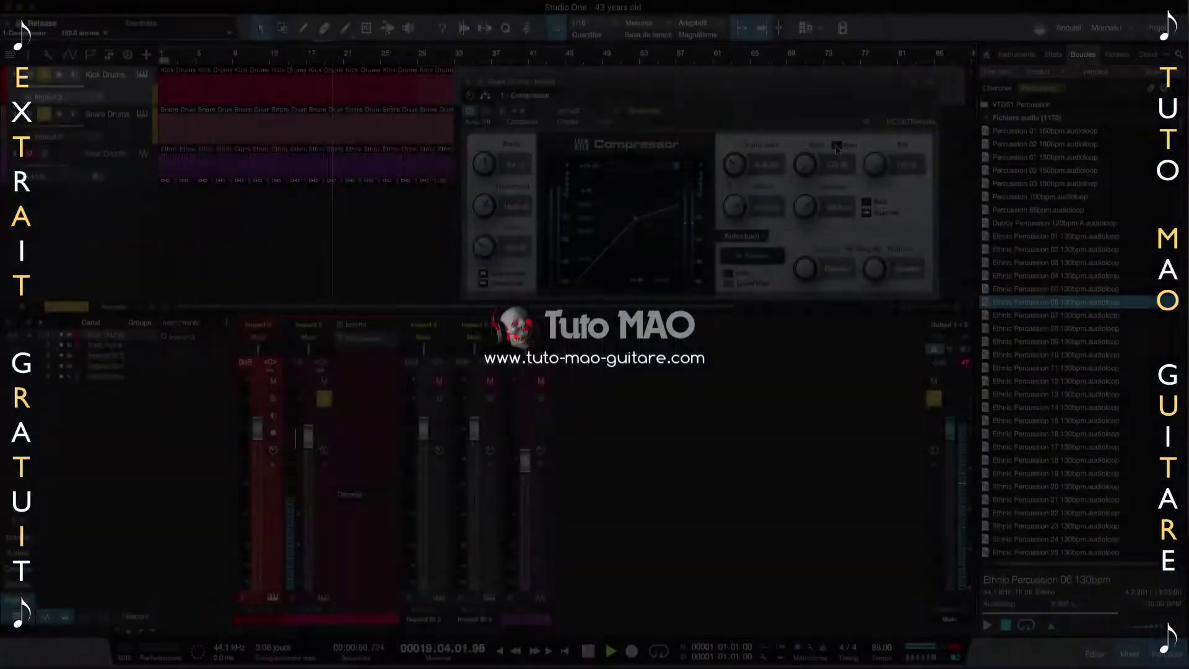
Turn on automatic gain in the Snare Drums compressor and compare the sound with the compressor bypassed and active.
{"action": "left_click", "coordinate": [836, 146]}
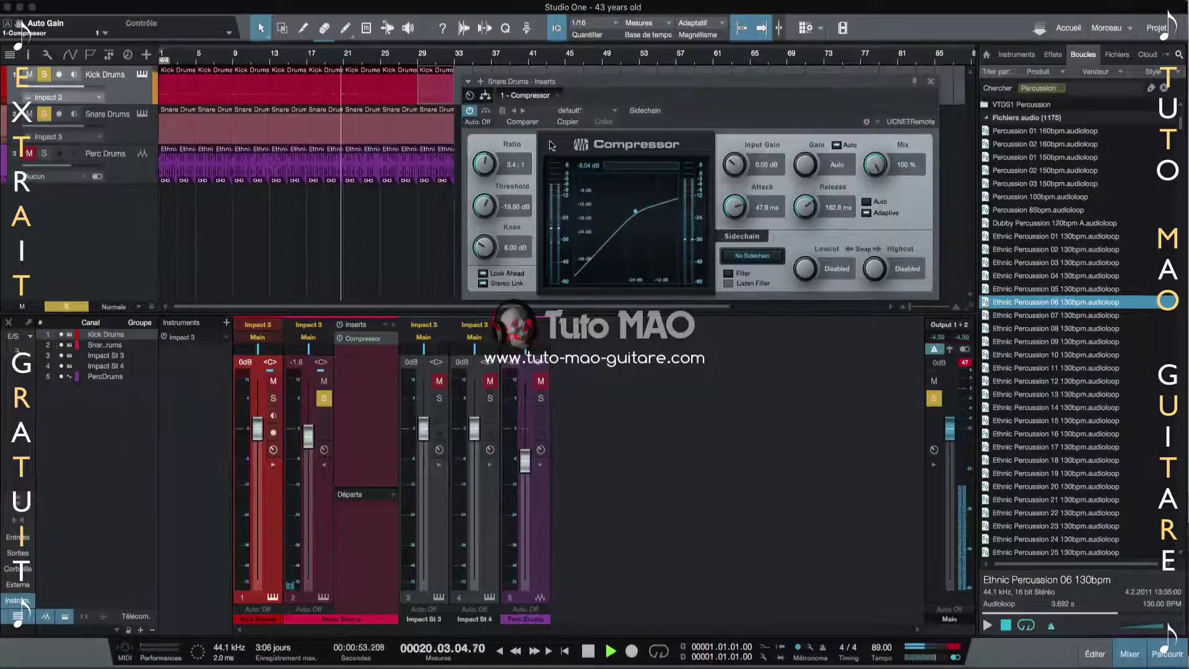
{"action": "left_click", "coordinate": [469, 112]}
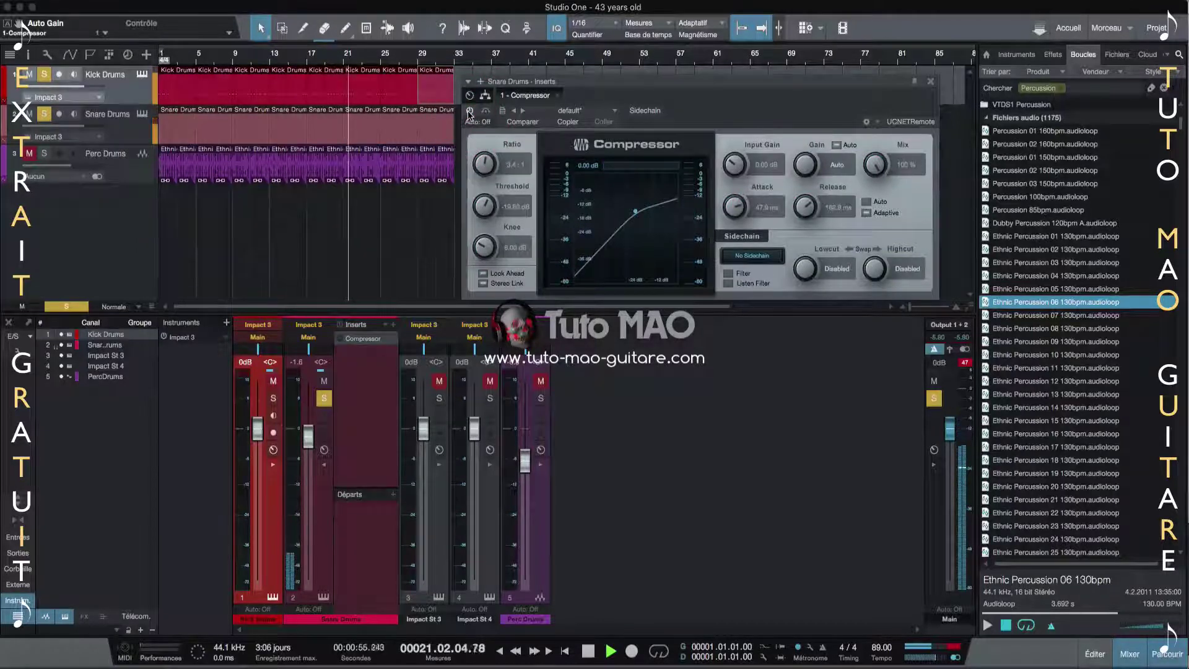
{"action": "left_click", "coordinate": [469, 112]}
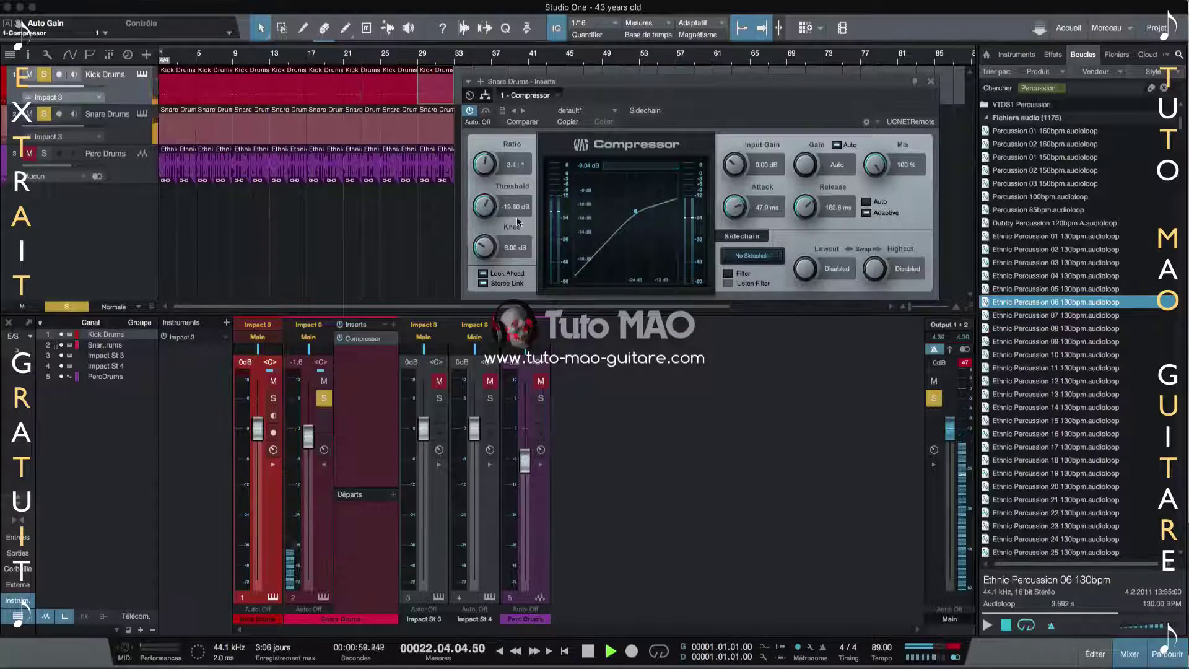
Lower the Snare Drums compressor threshold to about -22 dB and compare the bypassed and compressed sound.
{"action": "left_click_drag", "start_coordinate": [486, 203], "coordinate": [487, 210]}
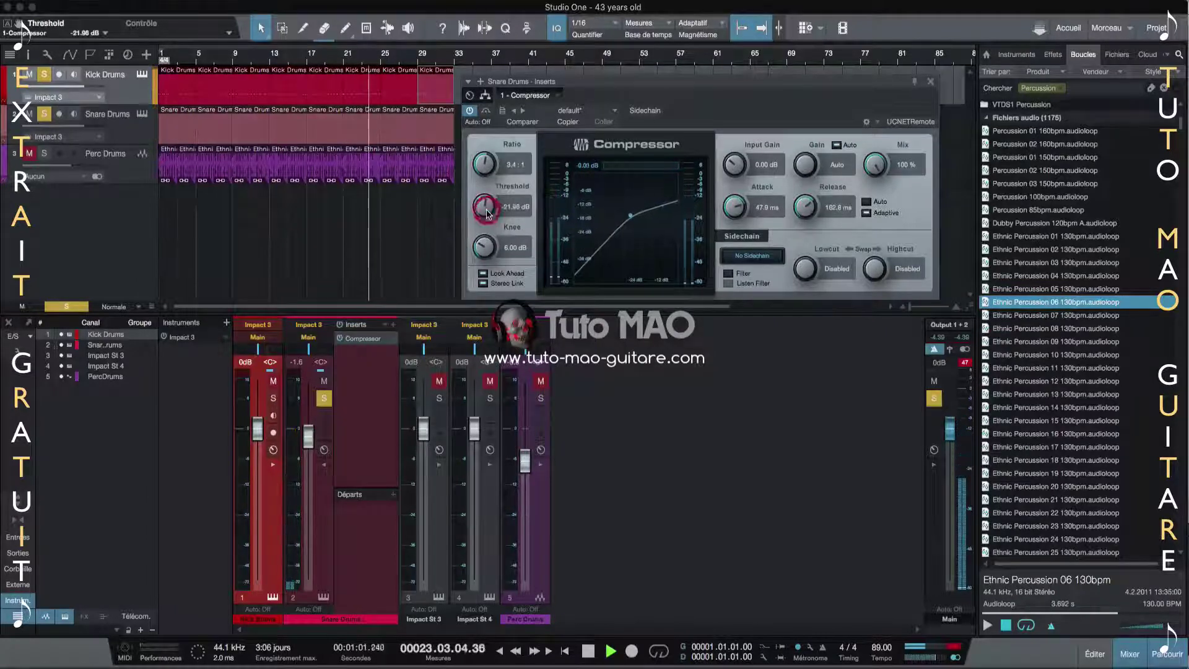
{"action": "left_click", "coordinate": [470, 112]}
{"action": "left_click", "coordinate": [470, 112]}
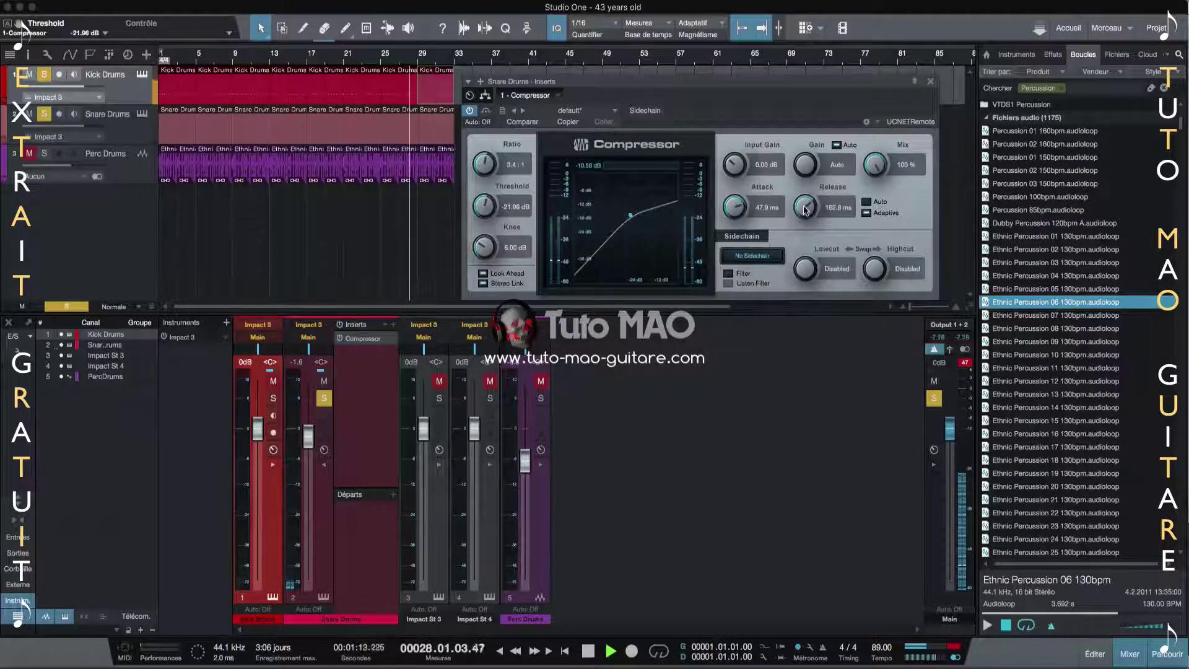
Set the snare compressor's release to 124.8 ms and its gain manually to 6.72 dB, checking the result against bypass.
{"action": "left_click_drag", "start_coordinate": [805, 208], "coordinate": [824, 233]}
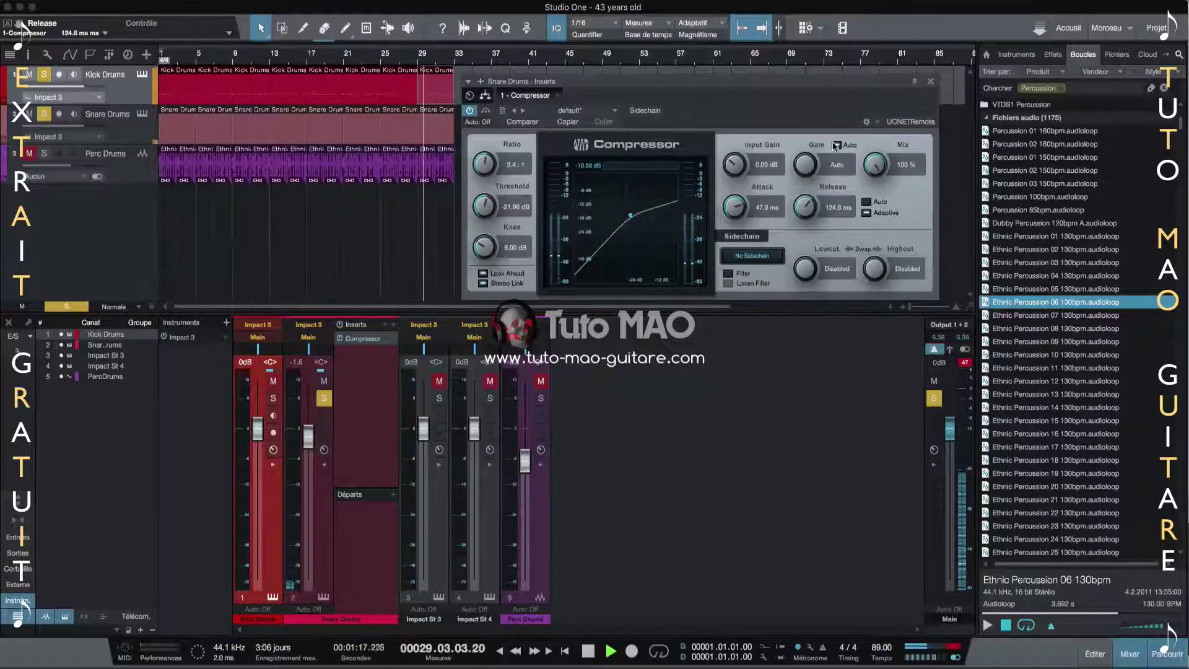
{"action": "mouse_move", "coordinate": [818, 158]}
{"action": "left_mouse_down"}
{"action": "mouse_move", "coordinate": [802, 125]}
{"action": "mouse_move", "coordinate": [802, 148]}
{"action": "left_mouse_up"}
{"action": "left_click", "coordinate": [470, 110]}
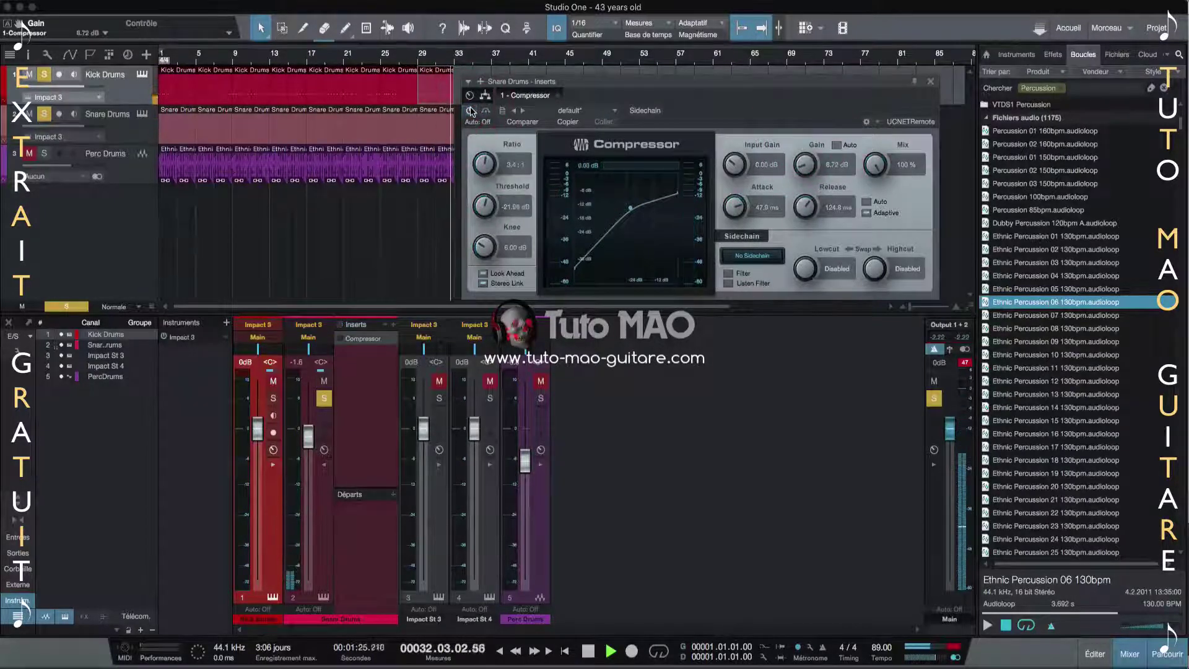
{"action": "left_click", "coordinate": [470, 111]}
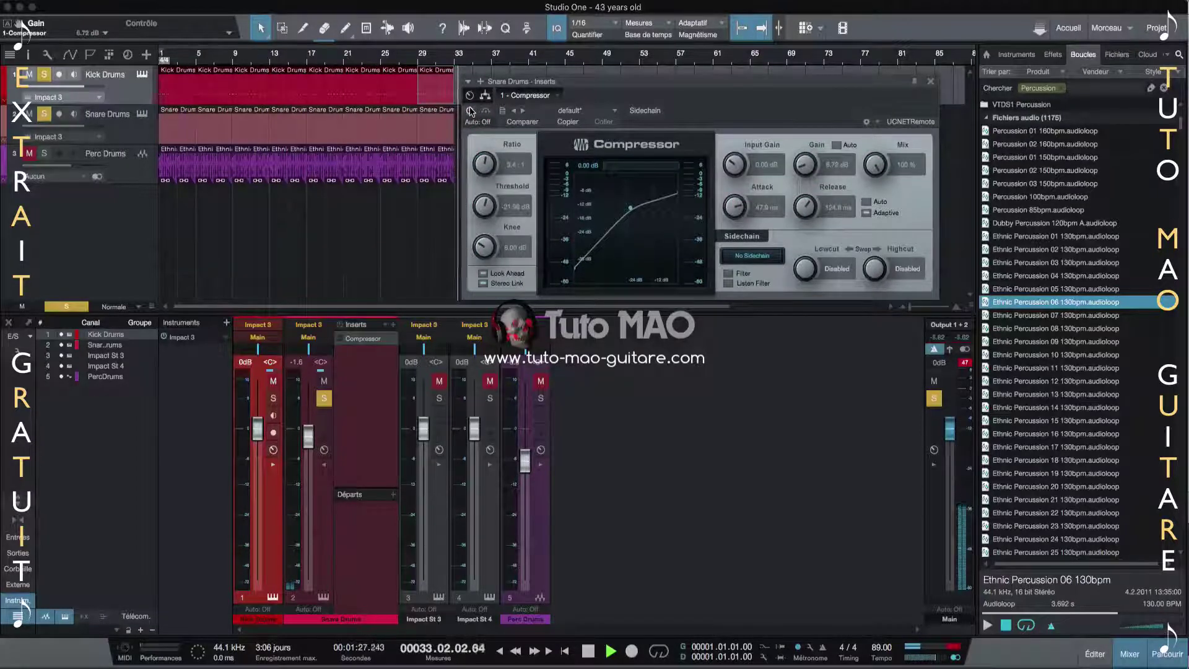
Replay the song from the start, alternating the snare compressor between bypassed and active, and stop with it active.
{"action": "key", "text": "space"}
{"action": "key", "text": "space"}
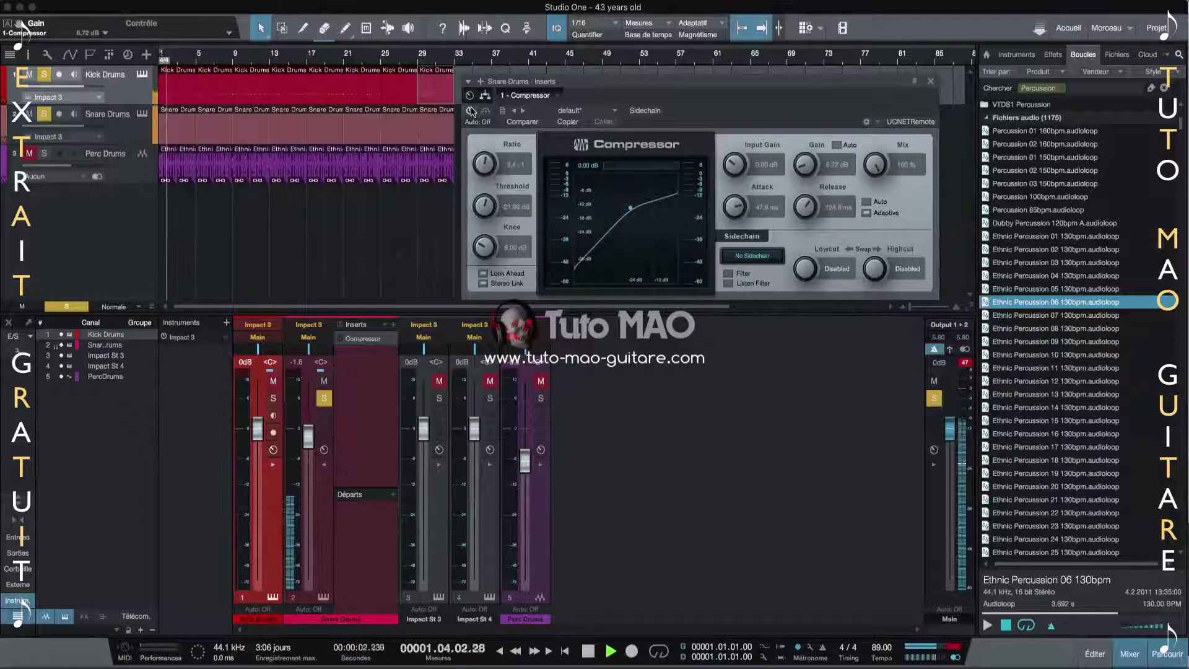
{"action": "left_click", "coordinate": [470, 110]}
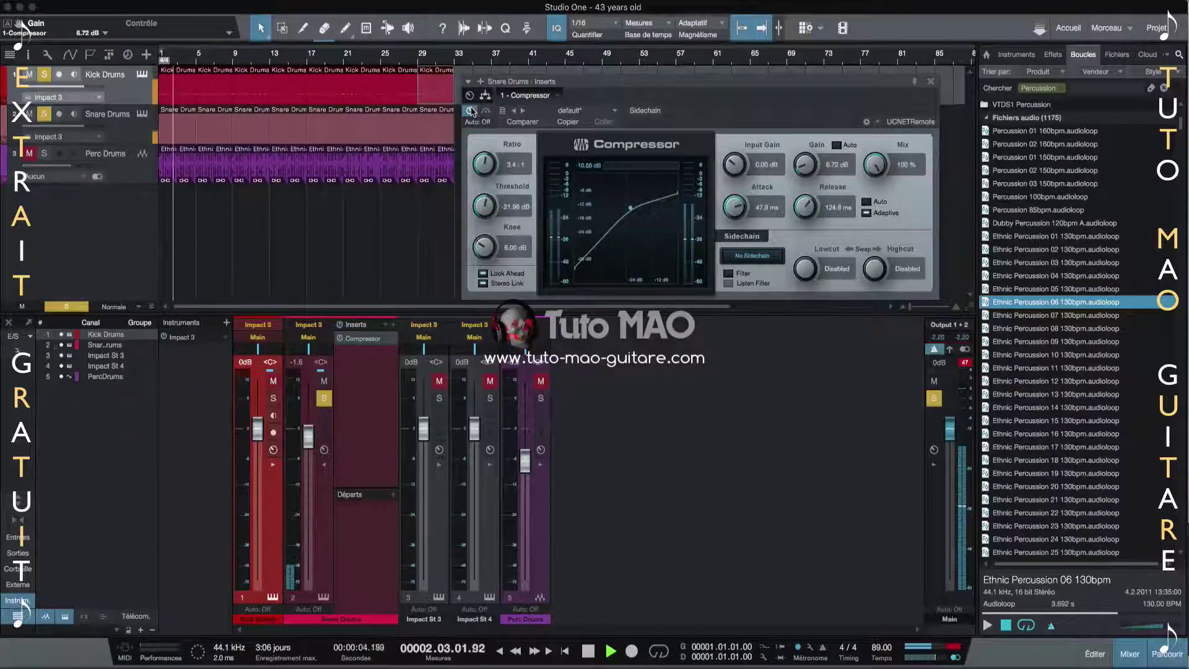
{"action": "left_click", "coordinate": [470, 110]}
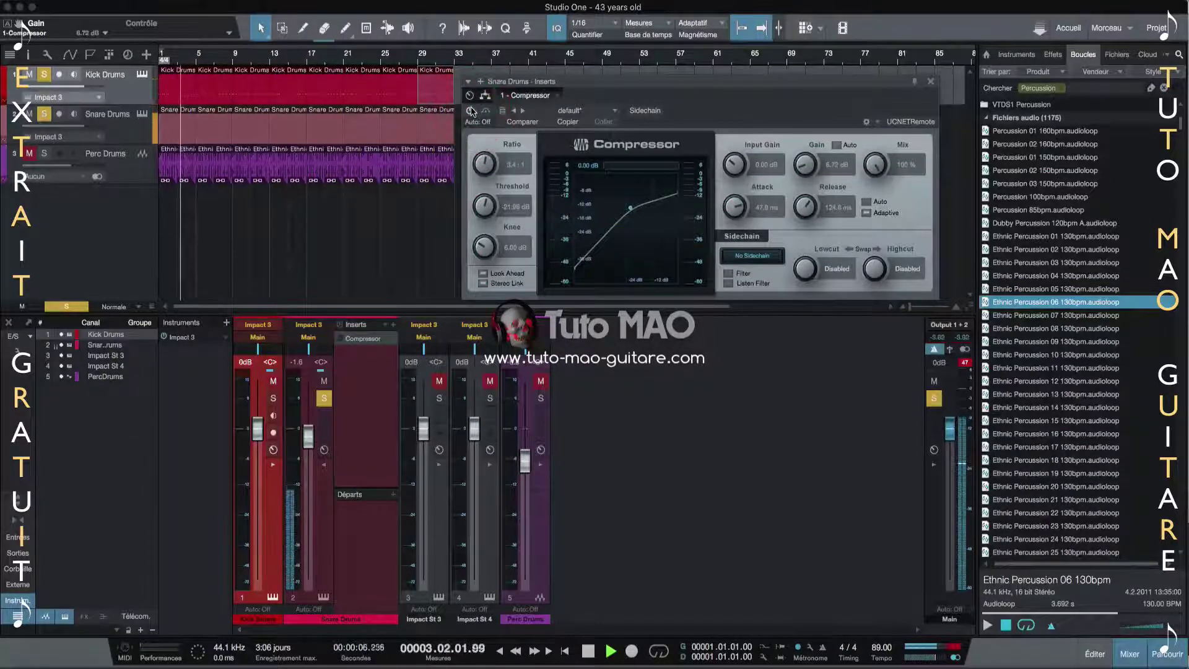
{"action": "left_click", "coordinate": [470, 110]}
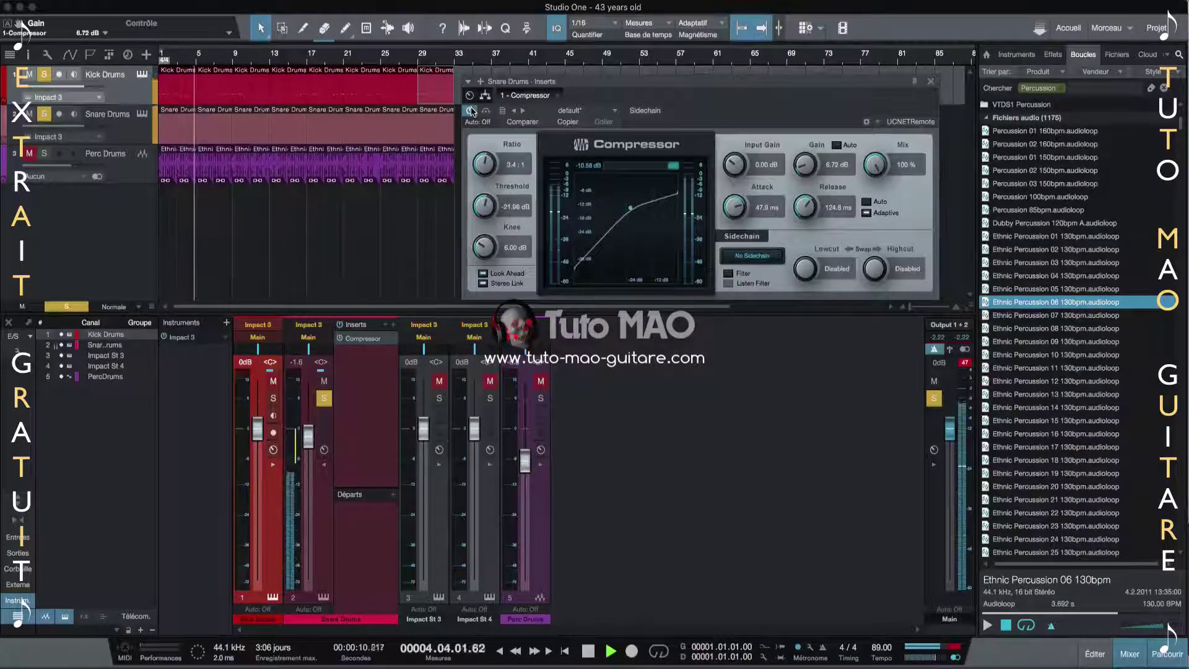
{"action": "left_click", "coordinate": [470, 111]}
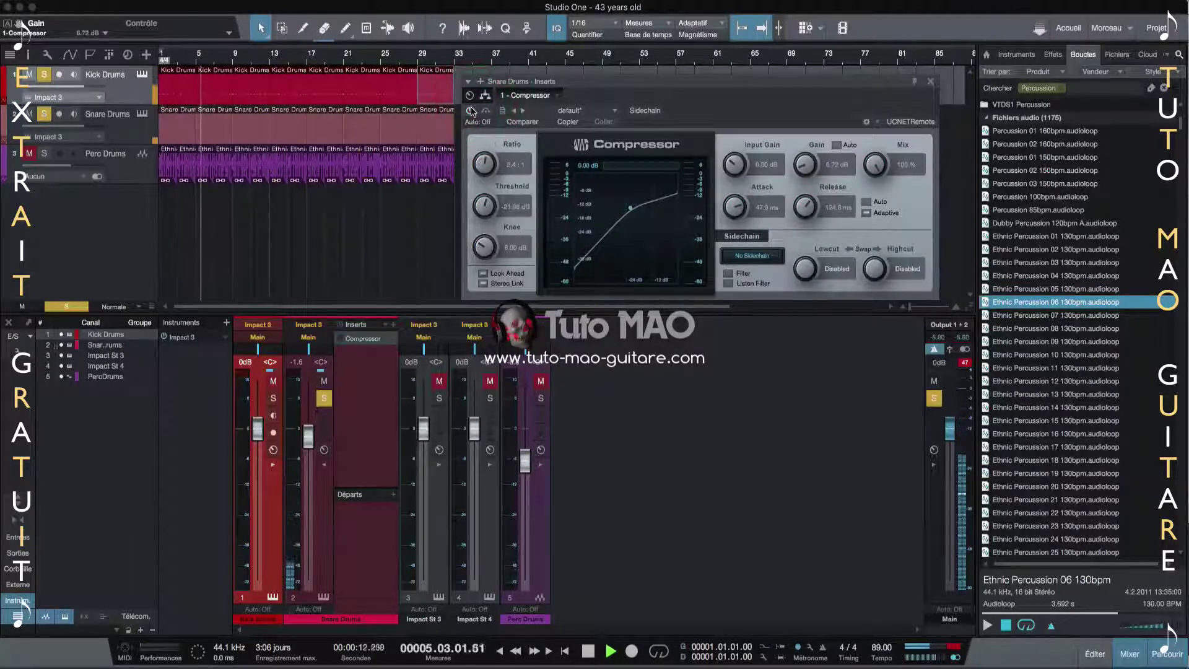
{"action": "left_click", "coordinate": [471, 110]}
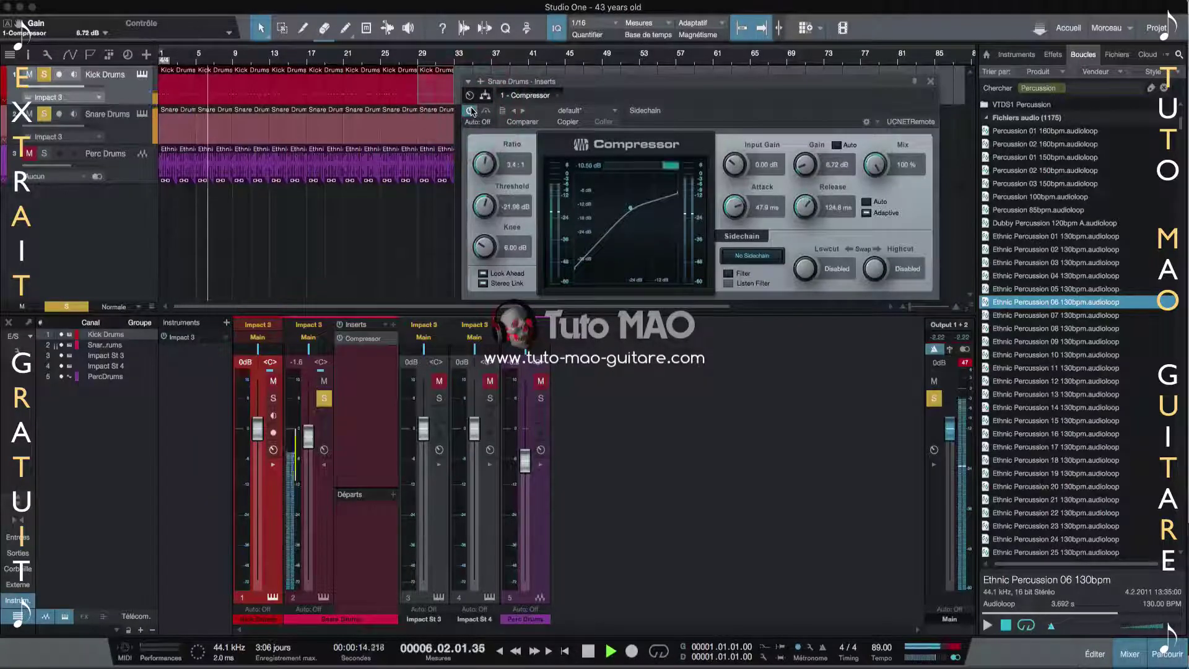
{"action": "key", "text": "space"}
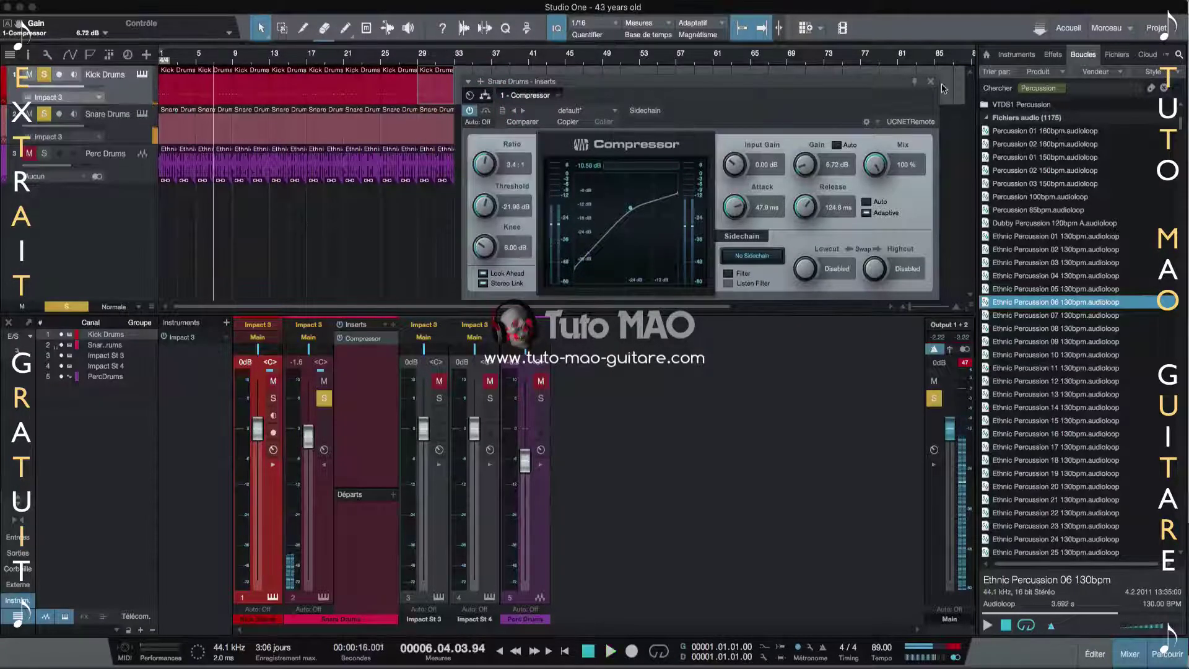
Close the snare compressor, unsolo the drums, and during playback set Perc Drums to about -7 dB and rebalance the kick and snare levels.
{"action": "left_click", "coordinate": [934, 81]}
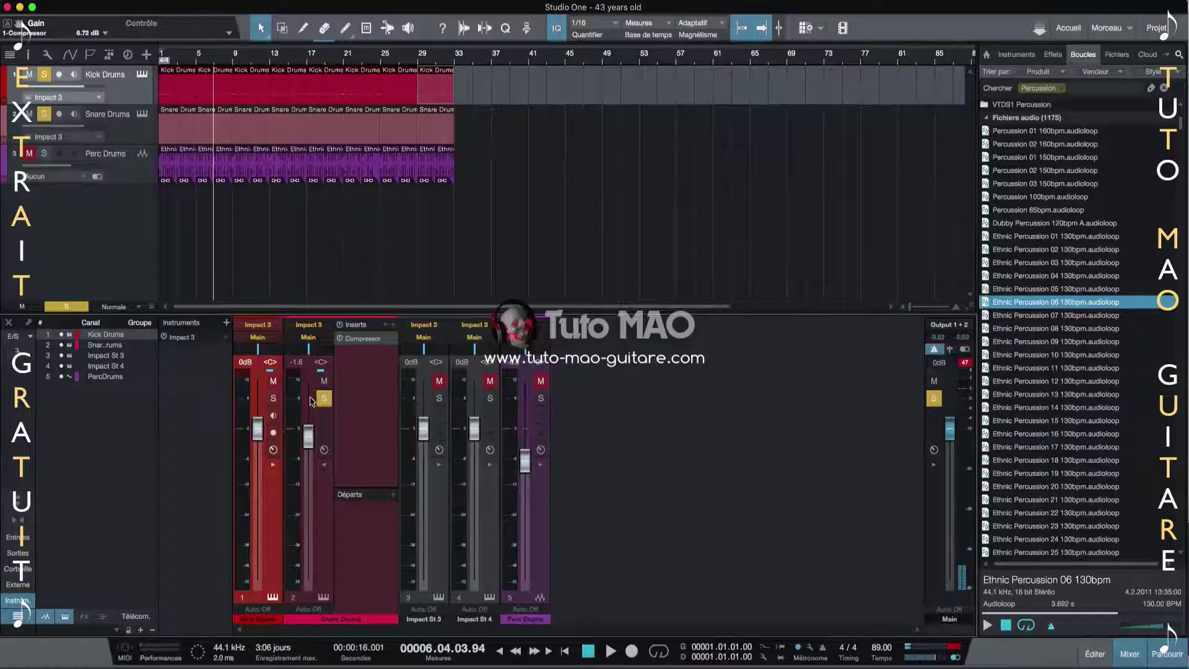
{"action": "left_click", "coordinate": [324, 398]}
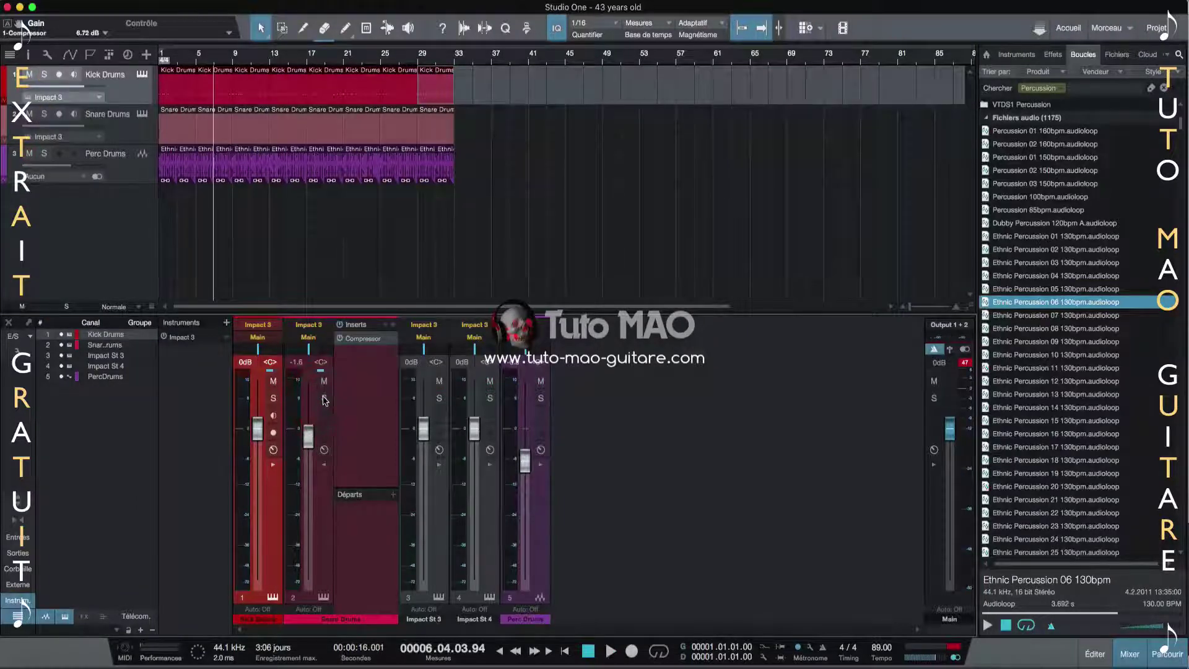
{"action": "key", "text": "comma"}
{"action": "key", "text": "space"}
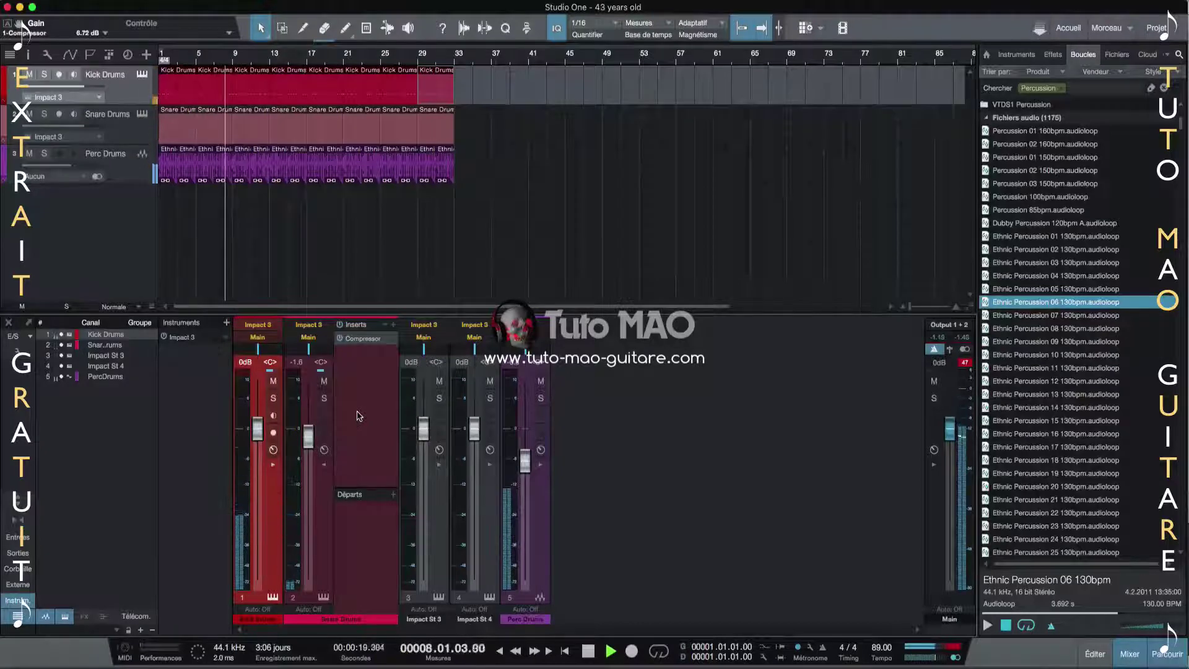
{"action": "left_click_drag", "start_coordinate": [523, 464], "coordinate": [524, 470]}
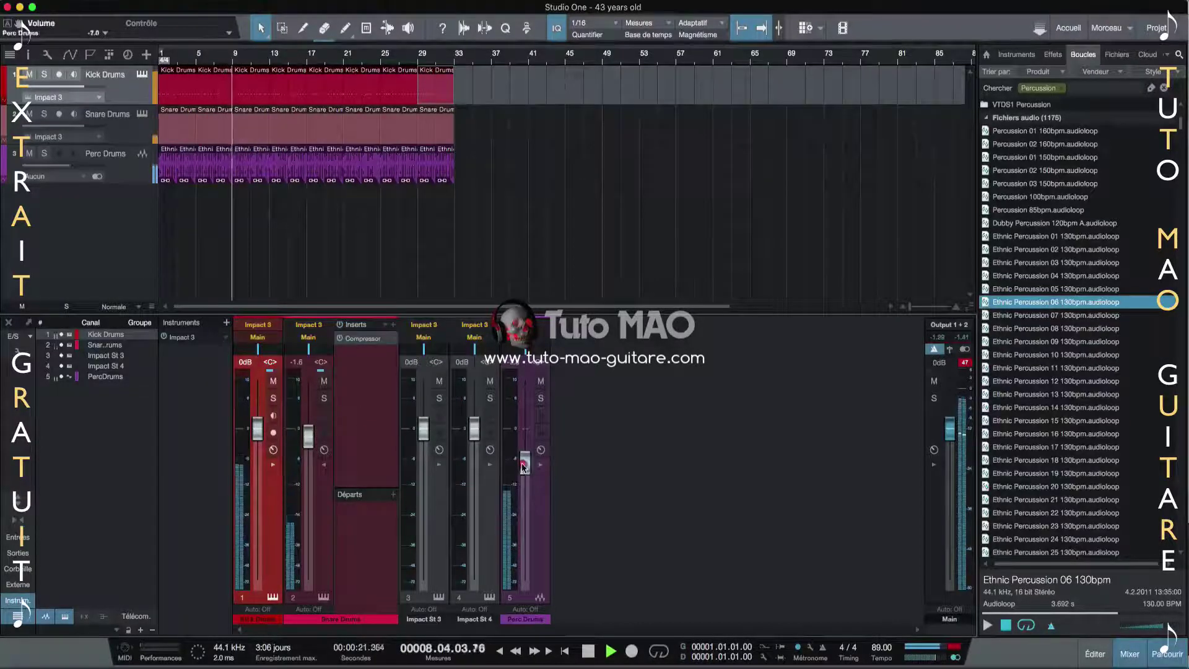
{"action": "left_click_drag", "start_coordinate": [254, 433], "coordinate": [308, 445]}
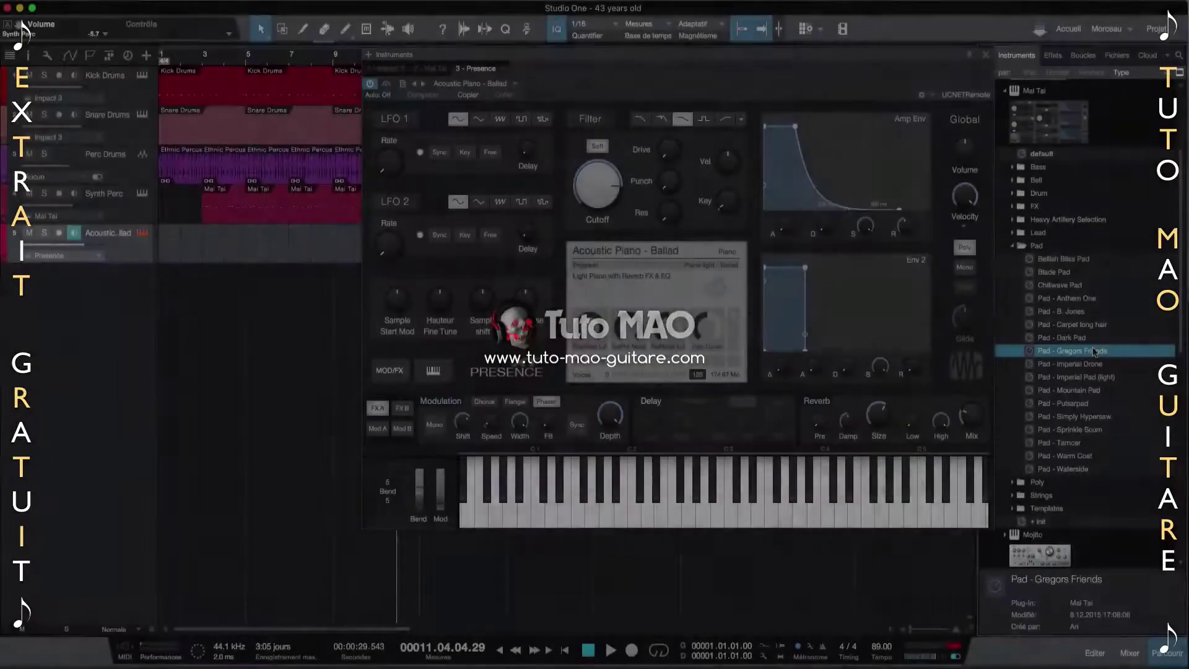
Combine Mai Tai's "Pad - Gregors Friends" preset with the piano track's Presence instrument, setting Presence to -0.9 dB and Mai Tai to about -5.2 dB.
{"action": "left_click_drag", "start_coordinate": [1093, 350], "coordinate": [141, 241]}
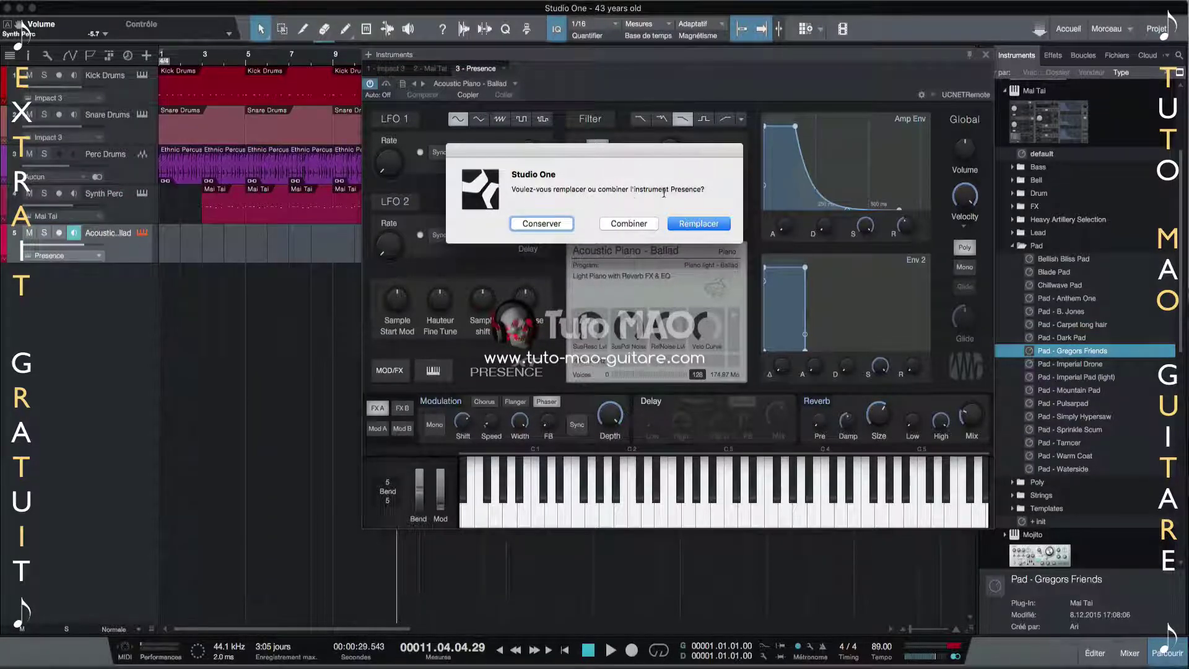
{"action": "left_click", "coordinate": [638, 225]}
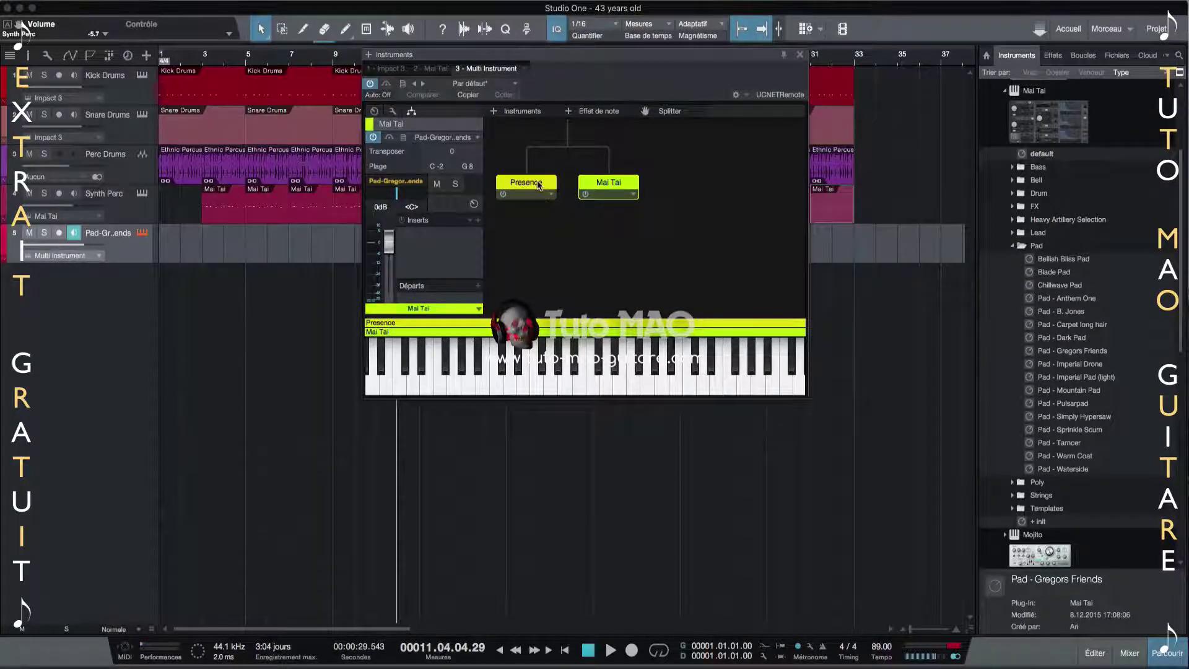
{"action": "left_click", "coordinate": [538, 184]}
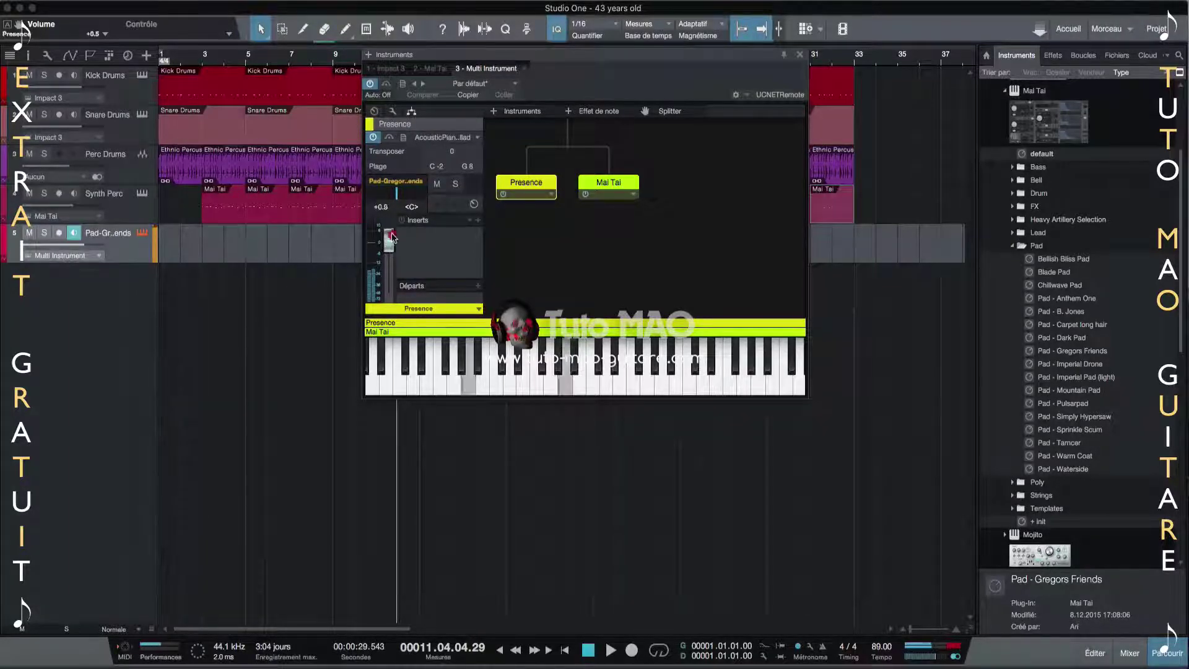
{"action": "left_click_drag", "start_coordinate": [389, 240], "coordinate": [392, 247]}
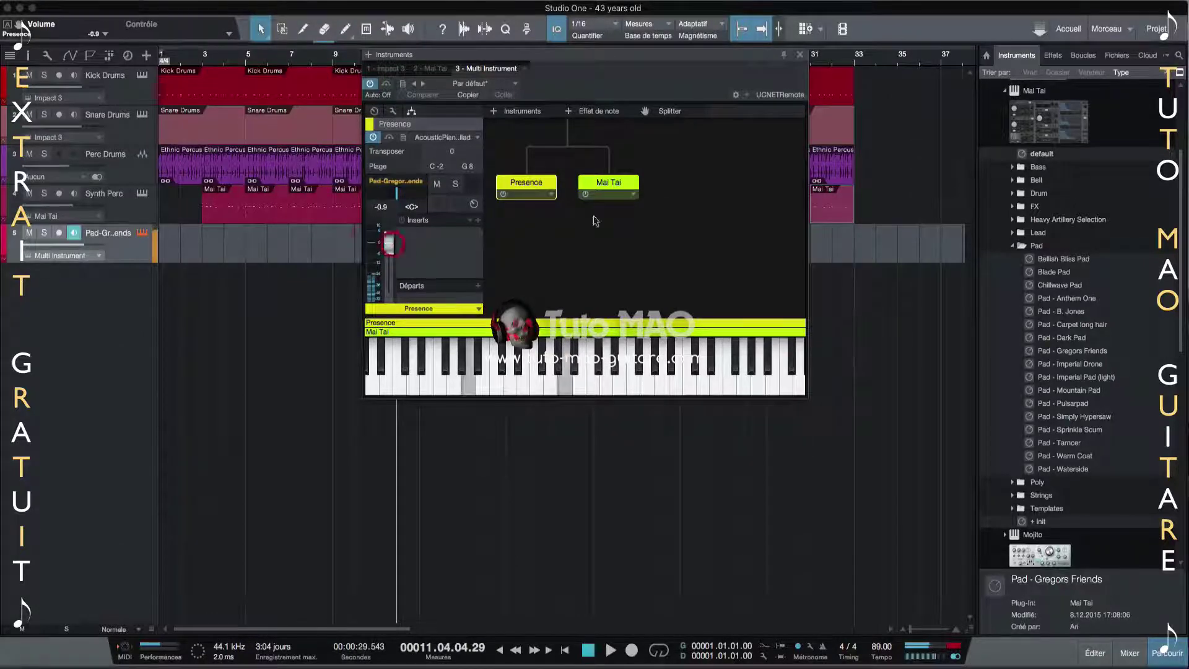
{"action": "left_click", "coordinate": [615, 184]}
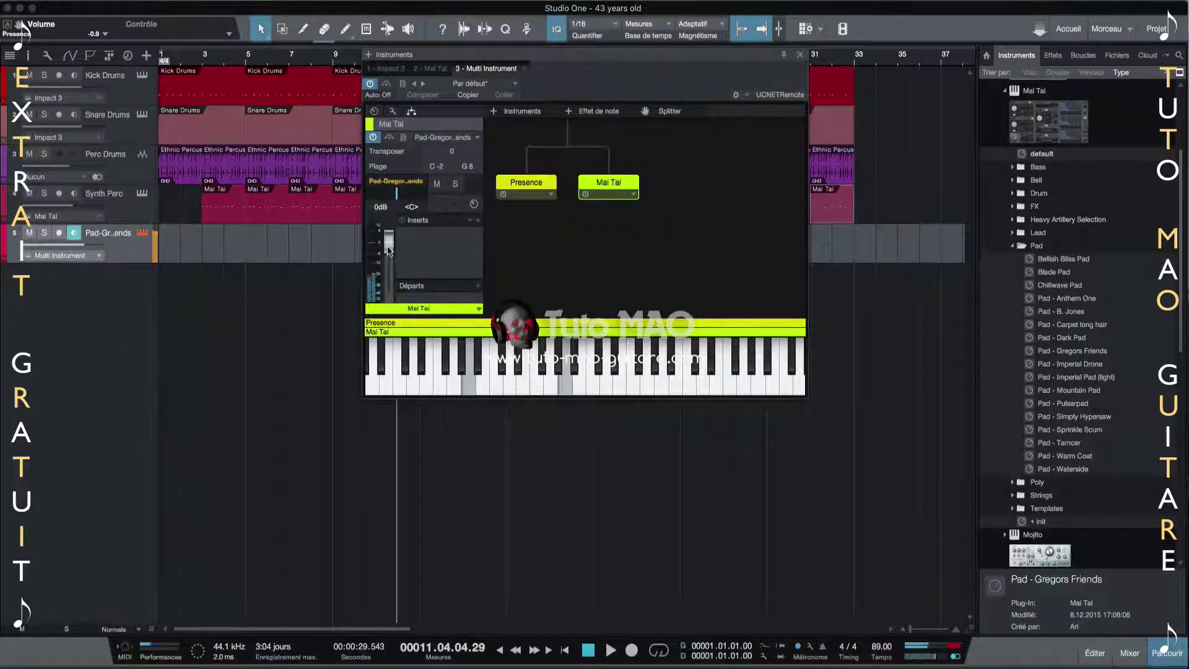
{"action": "left_click_drag", "start_coordinate": [388, 243], "coordinate": [389, 254]}
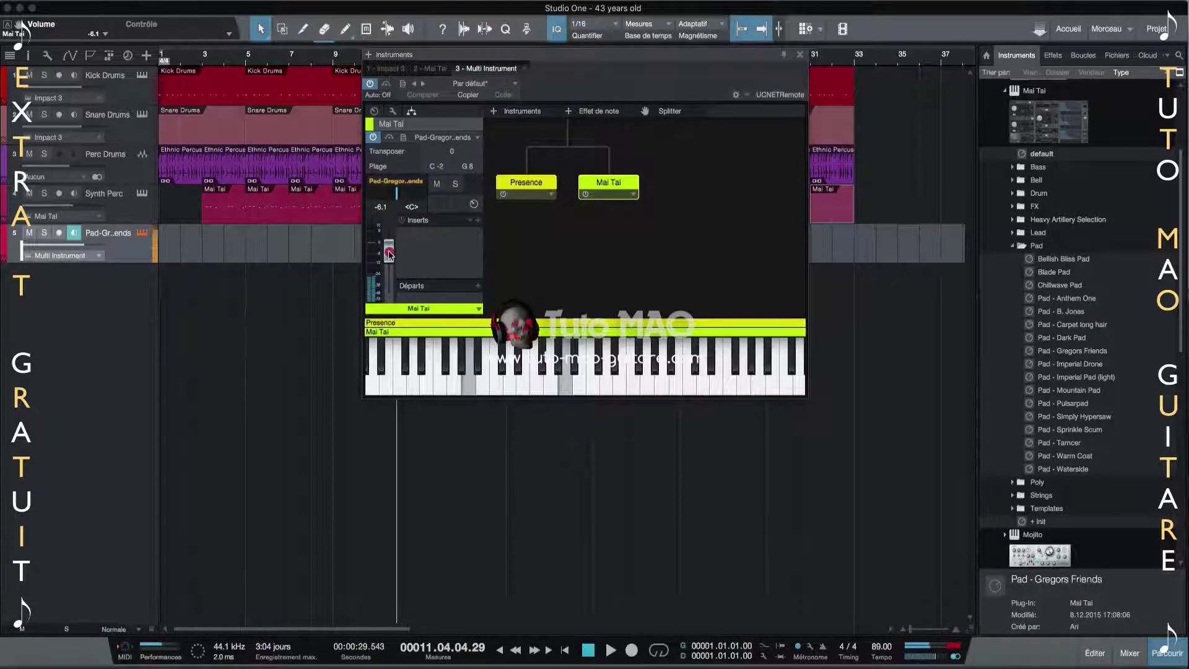
Pan Presence to L28 and Mai Tai to R28 within the multi instrument, and close its window.
{"action": "left_click", "coordinate": [540, 189]}
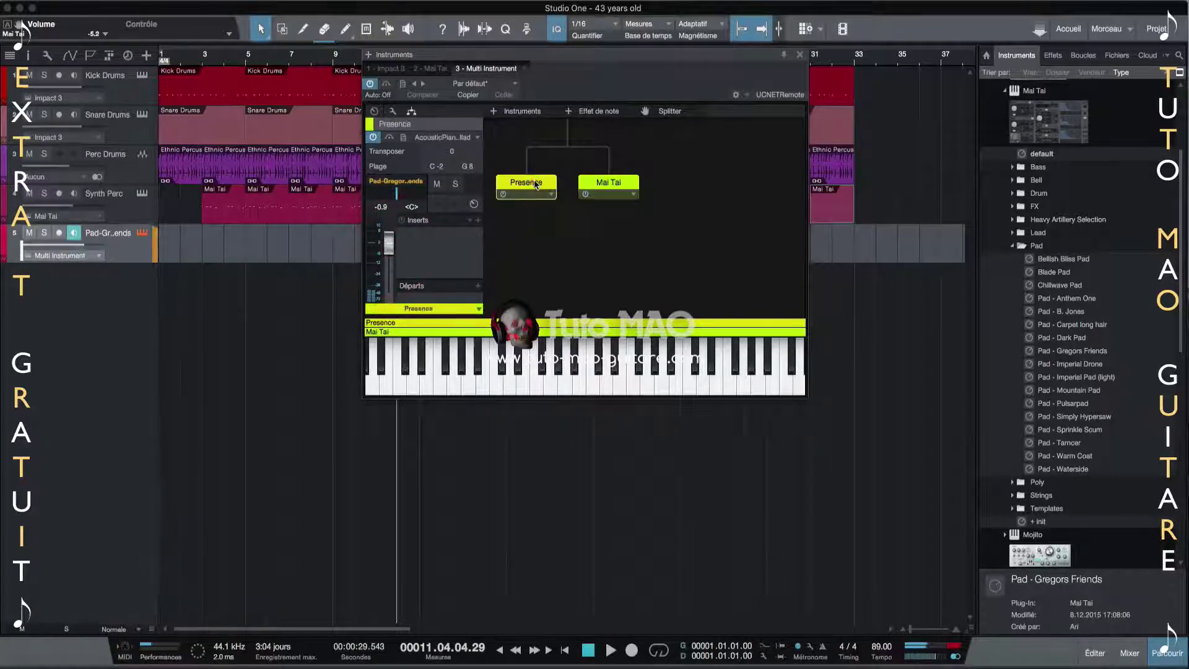
{"action": "left_click_drag", "start_coordinate": [396, 198], "coordinate": [388, 198]}
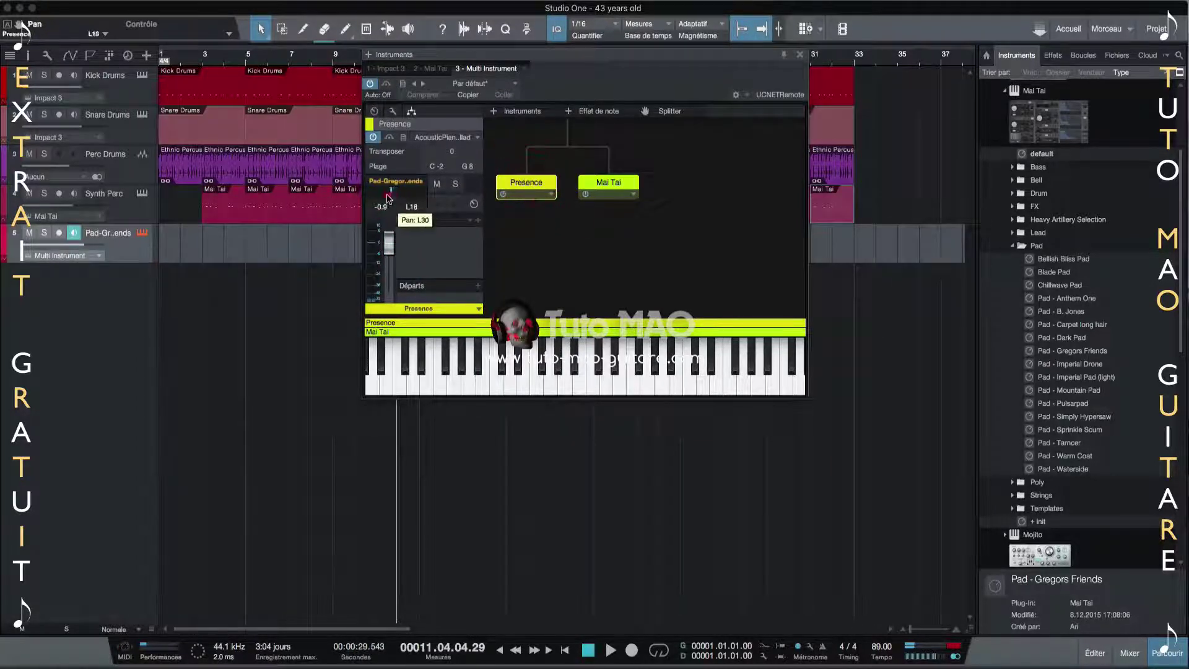
{"action": "left_click", "coordinate": [616, 185]}
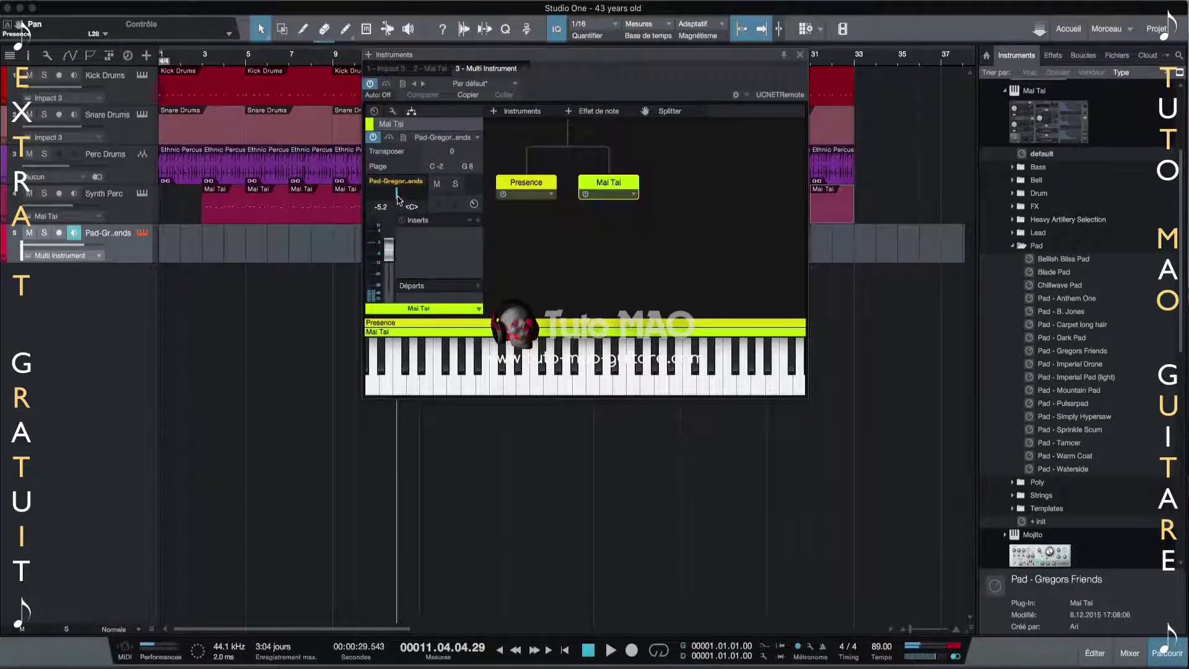
{"action": "left_click_drag", "start_coordinate": [397, 198], "coordinate": [403, 197]}
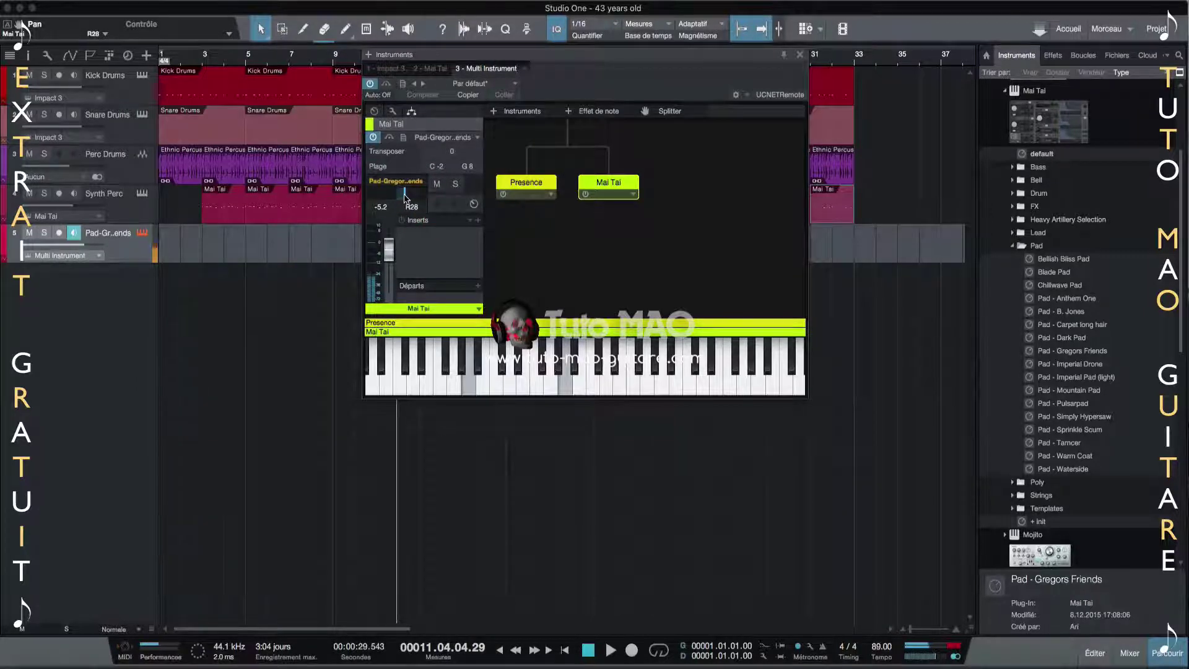
{"action": "left_click", "coordinate": [800, 56]}
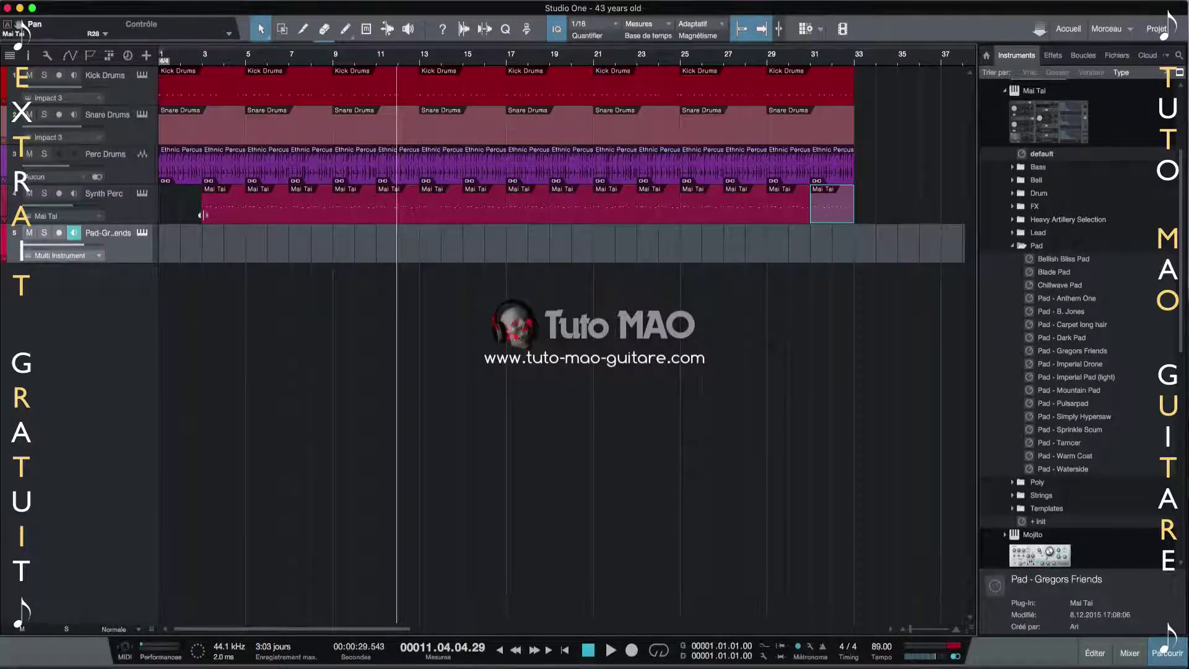
Turn on the metronome and record the chord part on the Pad - Gregors Friends track from bar 5 to bar 13.
{"action": "left_click", "coordinate": [247, 57]}
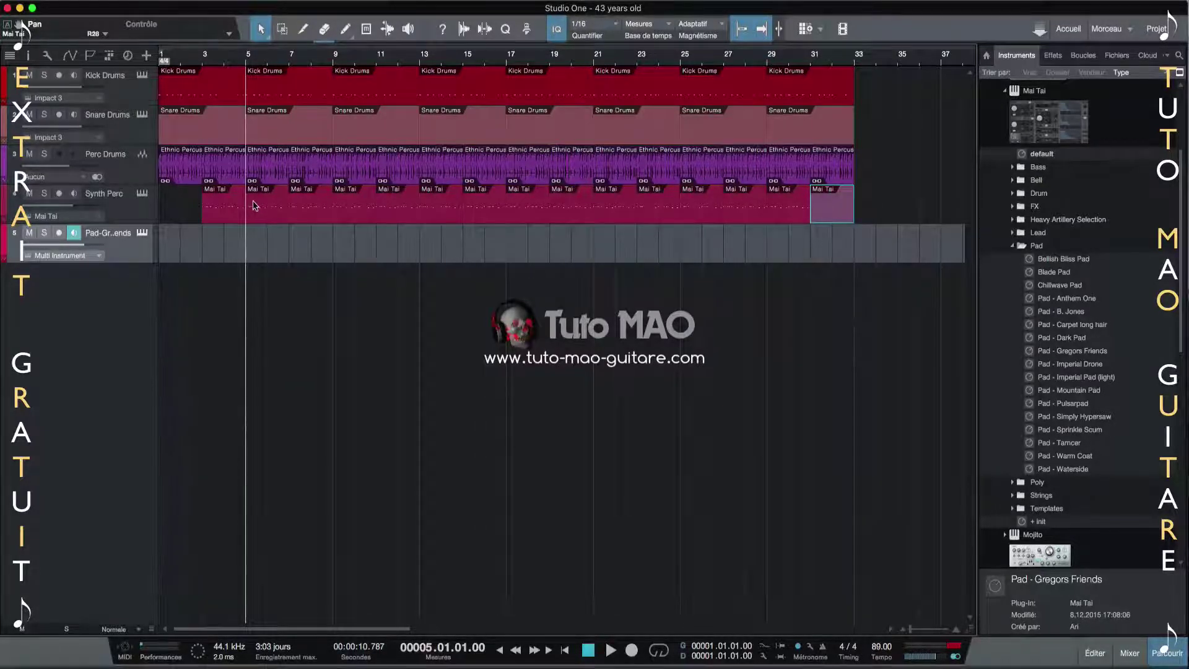
{"action": "left_click", "coordinate": [823, 647]}
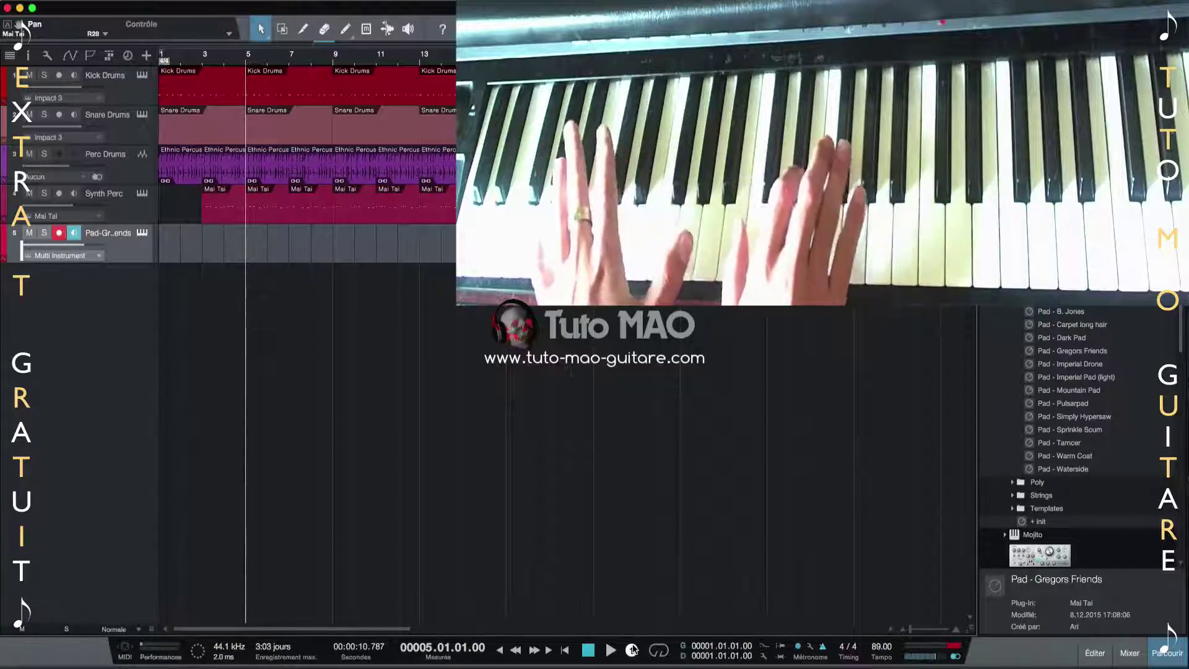
{"action": "left_click", "coordinate": [632, 649]}
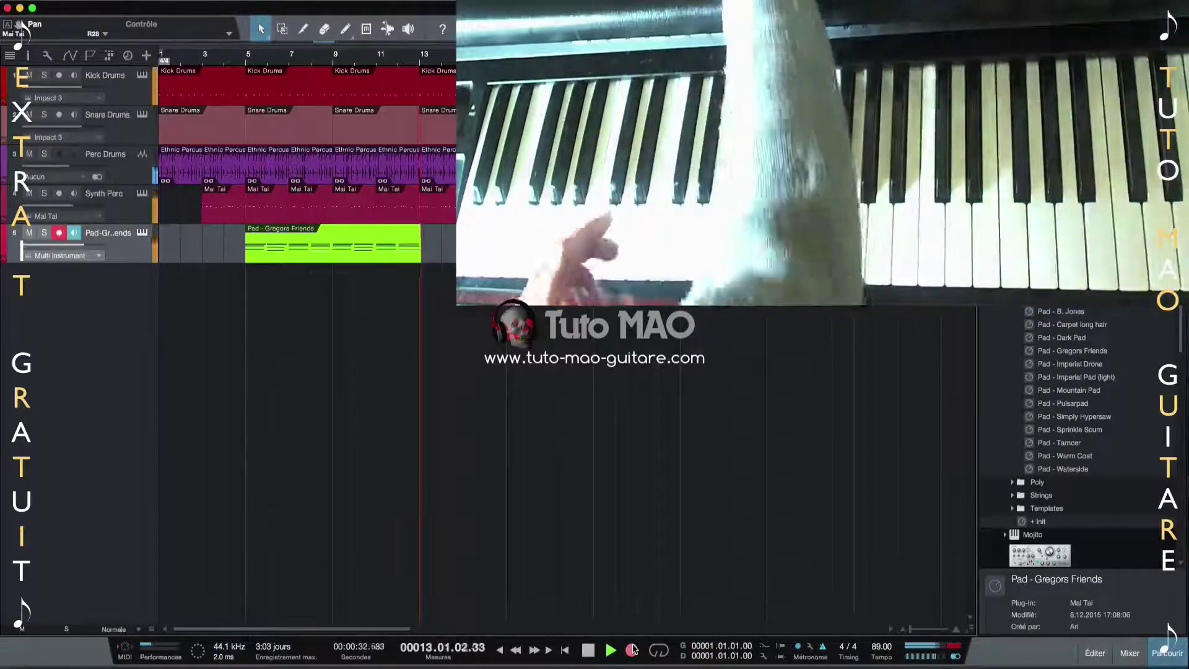
{"action": "key", "text": "space"}
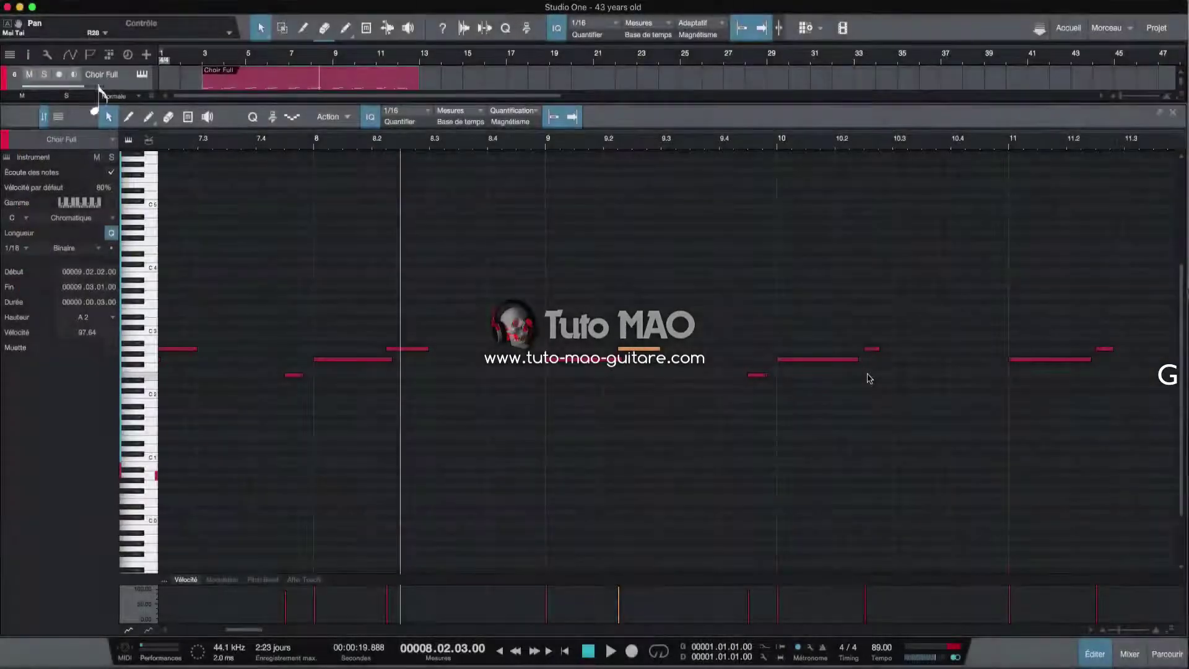
Start the Choir Full A2 notes in bars 10 and 11 at beat 2.2 and trim the preceding G2 notes to end there.
{"action": "left_click_drag", "start_coordinate": [872, 350], "coordinate": [848, 359]}
{"action": "left_click", "coordinate": [876, 365]}
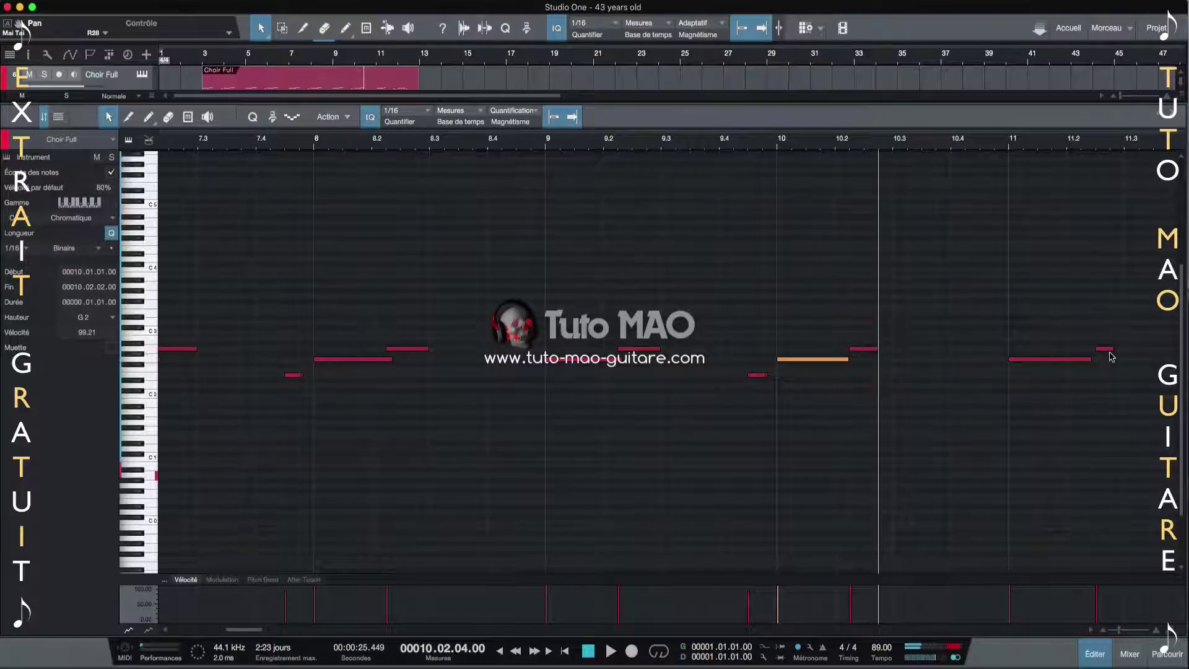
{"action": "left_click_drag", "start_coordinate": [1108, 350], "coordinate": [1082, 363]}
{"action": "left_click", "coordinate": [1090, 361]}
Lengthen the last Choir Full E2 note in bar 12 so that it ends on beat 3.
{"action": "left_click_drag", "start_coordinate": [1104, 144], "coordinate": [576, 151]}
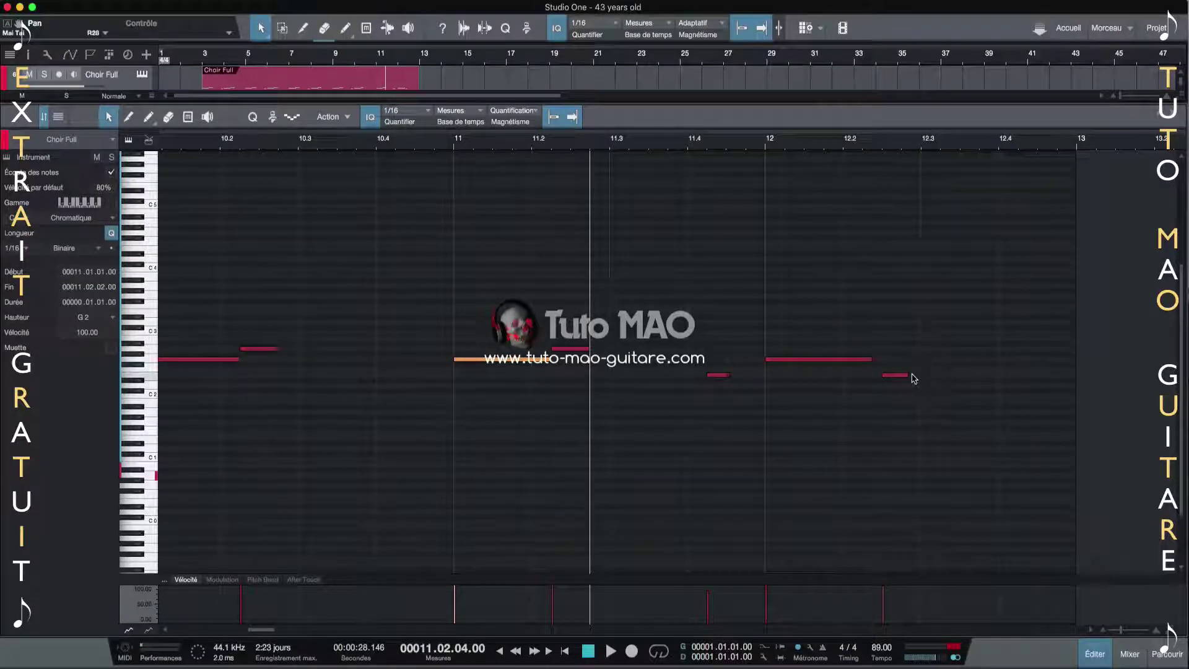
{"action": "left_click_drag", "start_coordinate": [912, 374], "coordinate": [924, 370]}
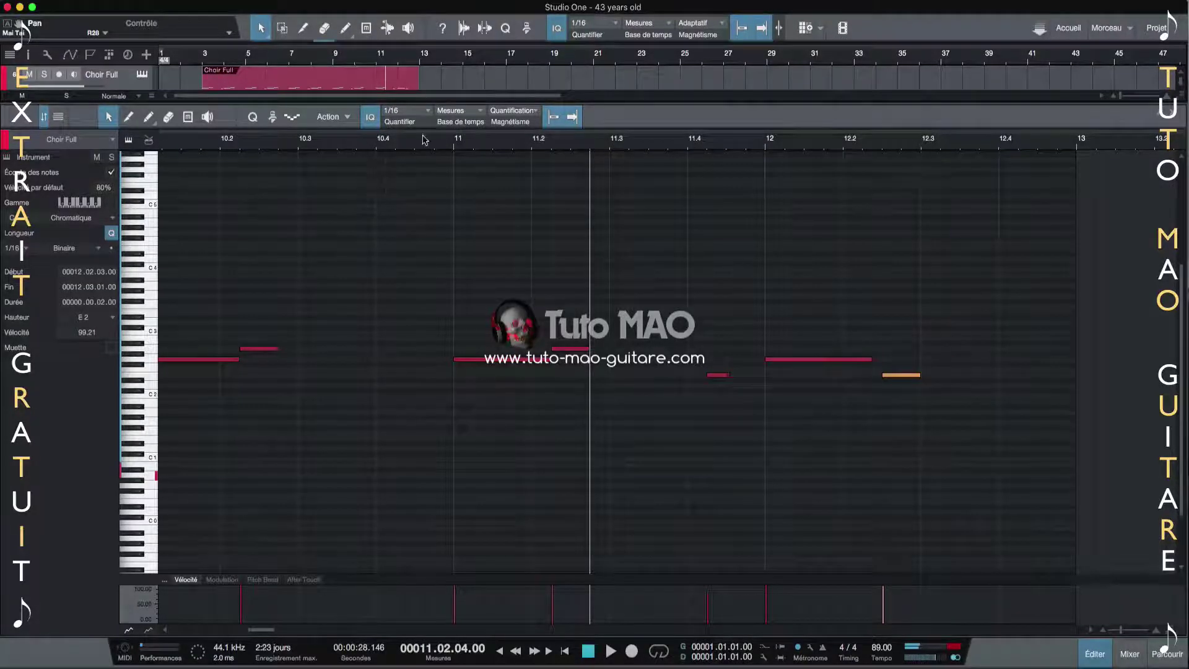
Play the Choir Full part from bar 3 and follow its notes across the whole clip to check their timing.
{"action": "left_click_drag", "start_coordinate": [424, 137], "coordinate": [598, 87]}
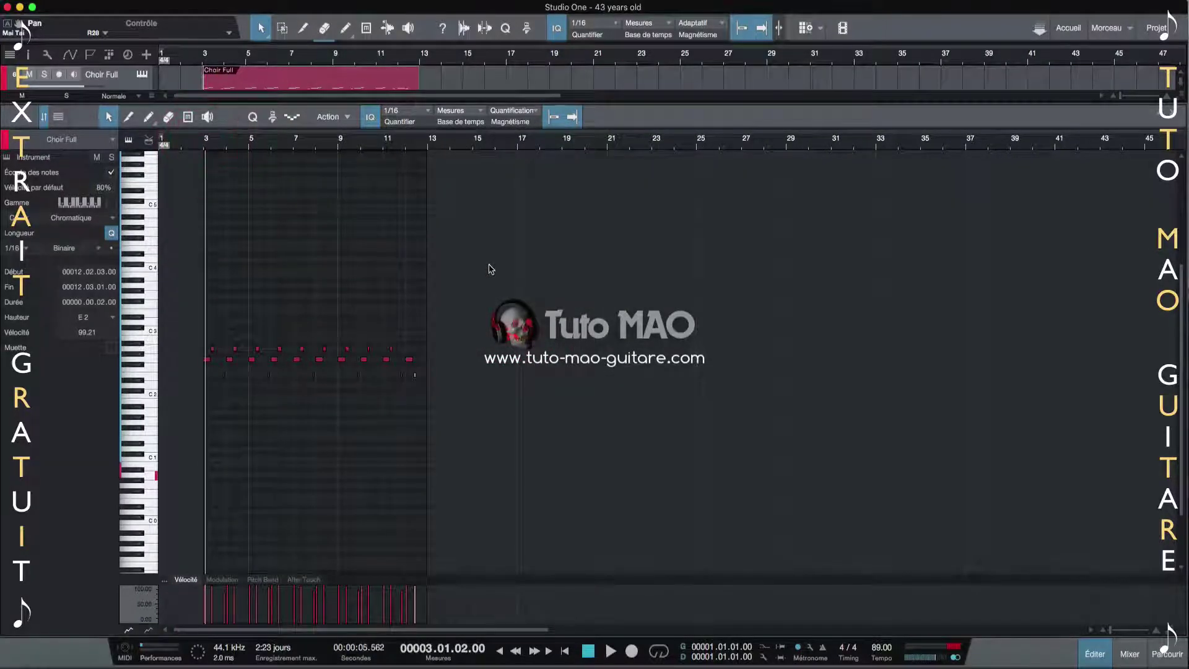
{"action": "key", "text": "space"}
{"action": "left_click", "coordinate": [203, 149]}
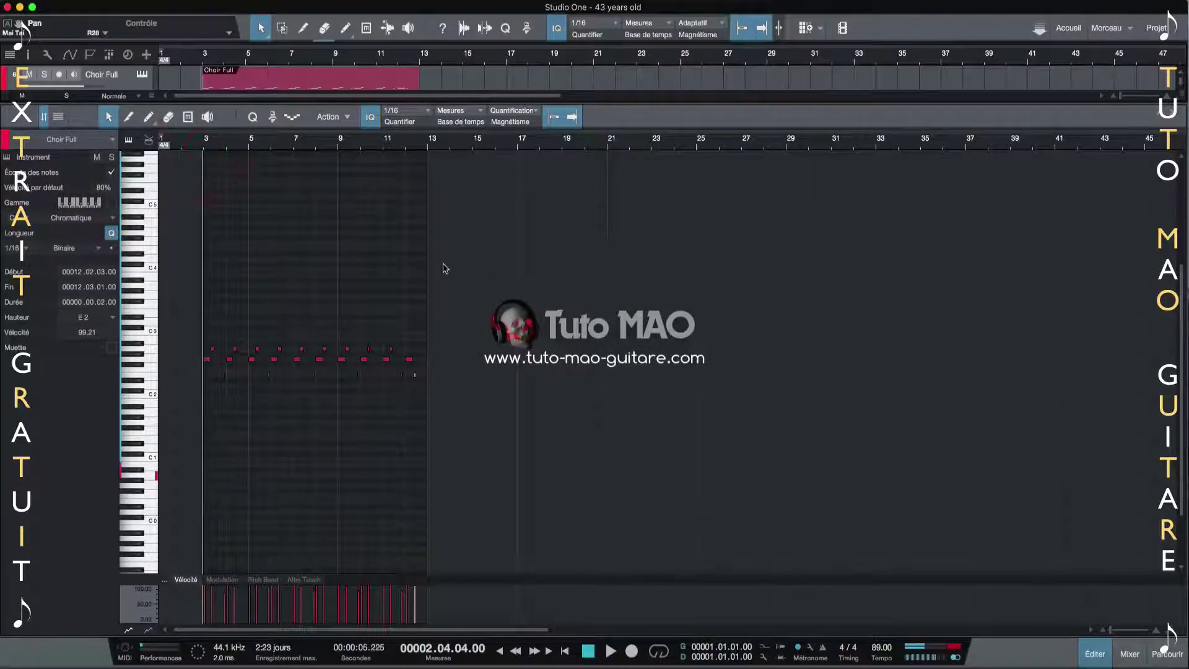
{"action": "key", "text": "space"}
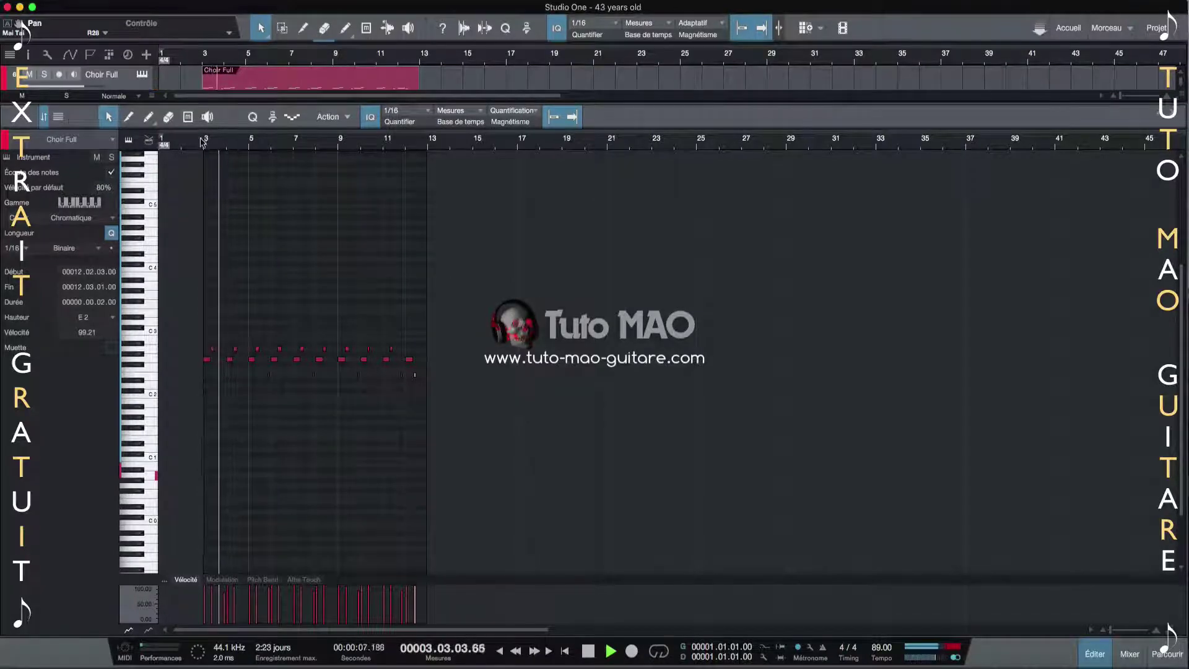
{"action": "left_click_drag", "start_coordinate": [200, 141], "coordinate": [205, 173]}
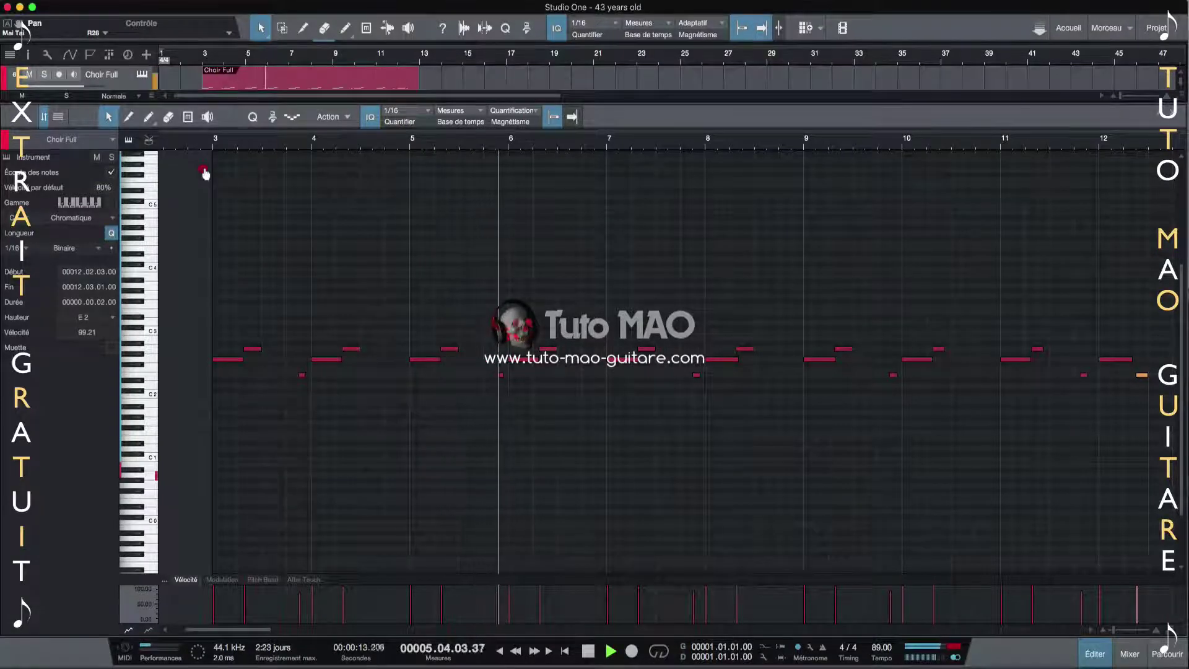
{"action": "scroll", "coordinate": [205, 174], "scroll_direction": "down", "scroll_amount": 1}
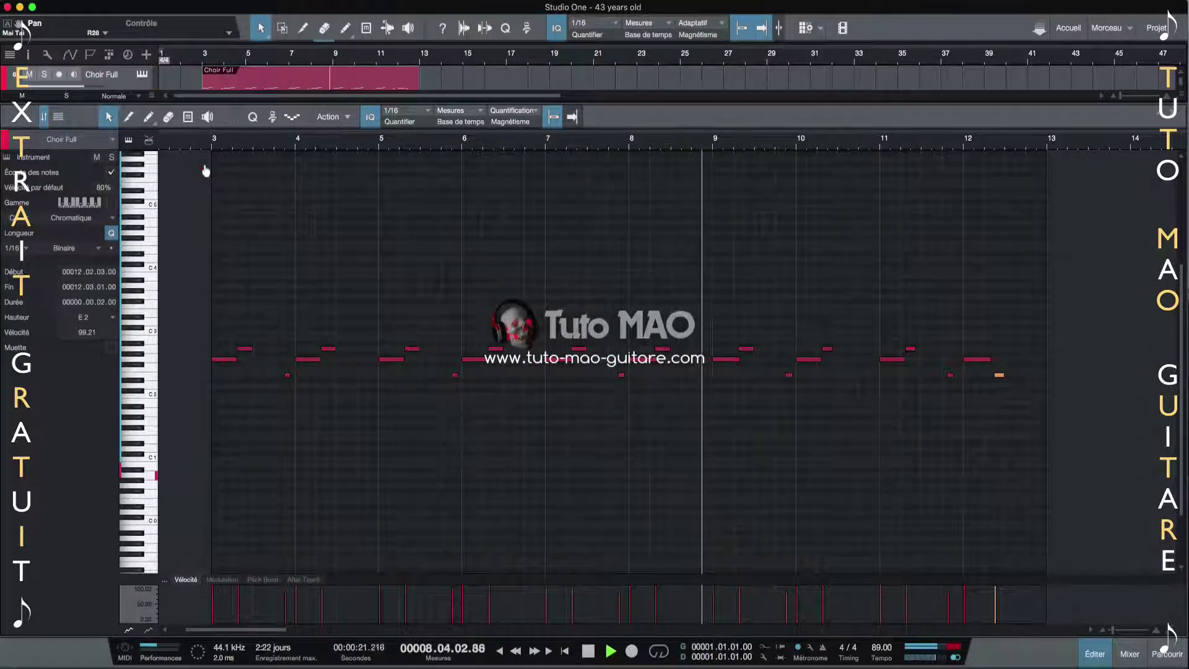
{"action": "left_click_drag", "start_coordinate": [206, 171], "coordinate": [205, 169]}
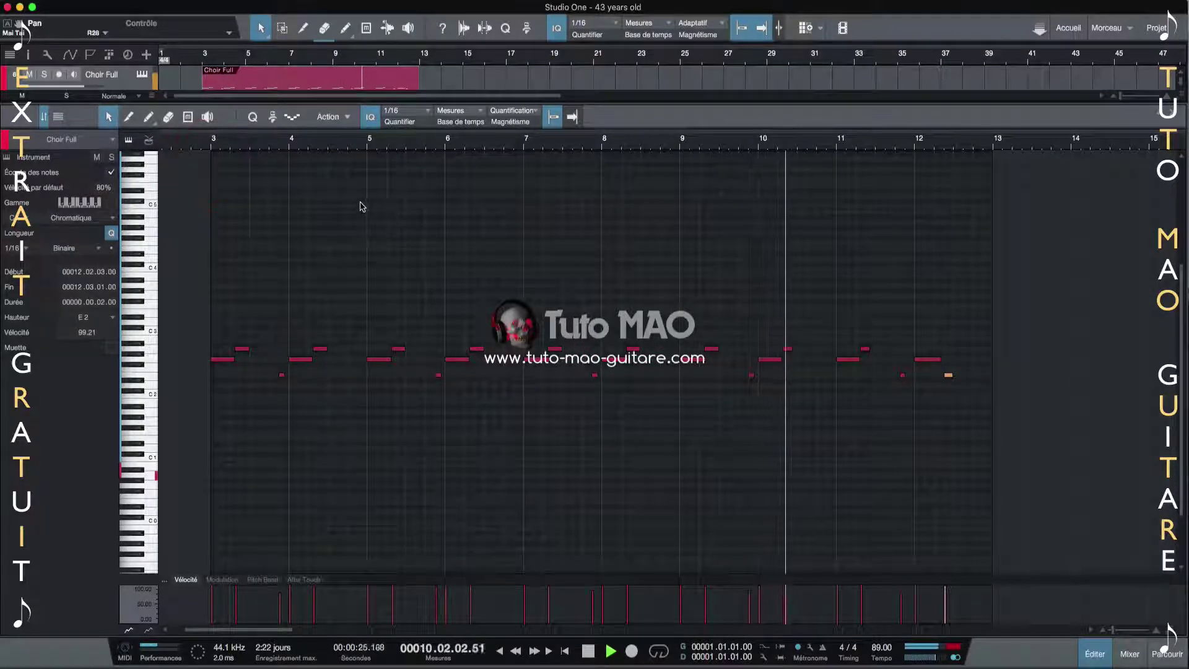
Lengthen the Choir Full A2 notes in bars 10 and 11 to three sixteenths, ending on beat 3, and replay from bar 10.
{"action": "left_click", "coordinate": [791, 350]}
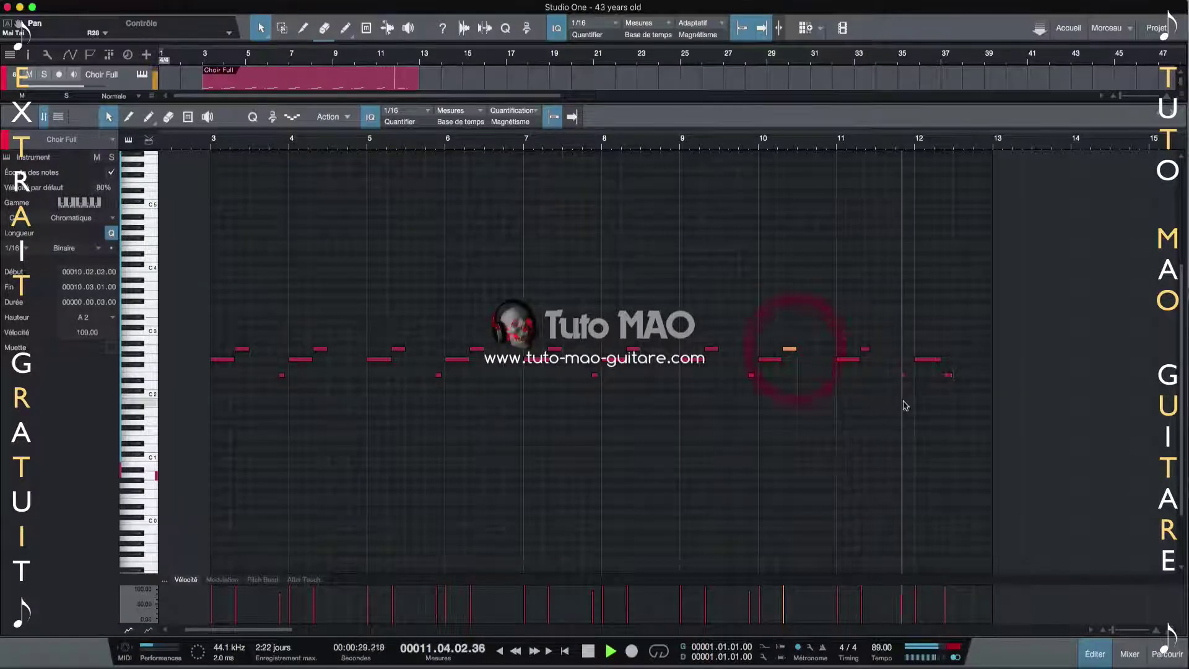
{"action": "left_click", "coordinate": [868, 349]}
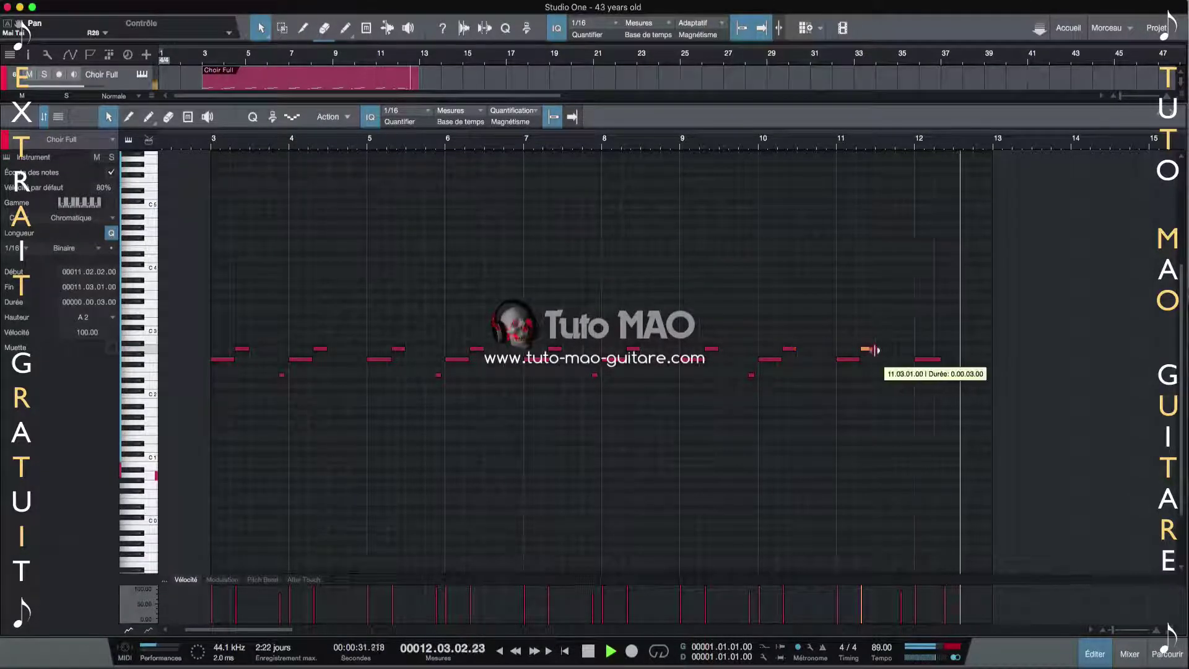
{"action": "key", "text": "space"}
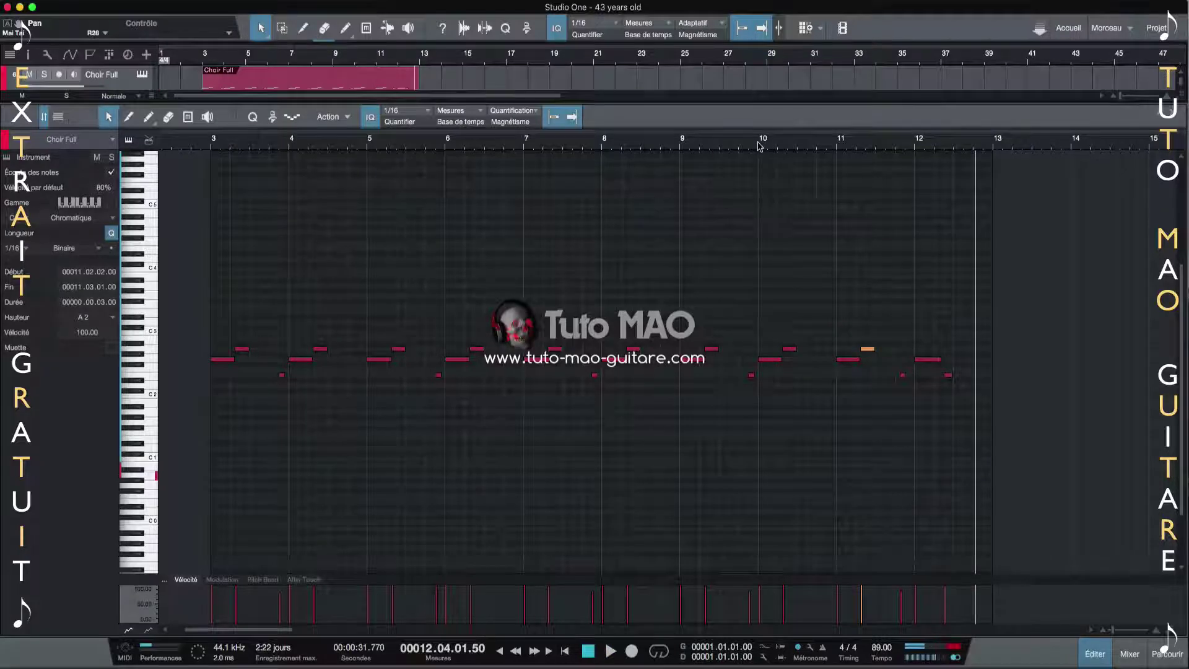
{"action": "left_click", "coordinate": [759, 143]}
{"action": "key", "text": "space"}
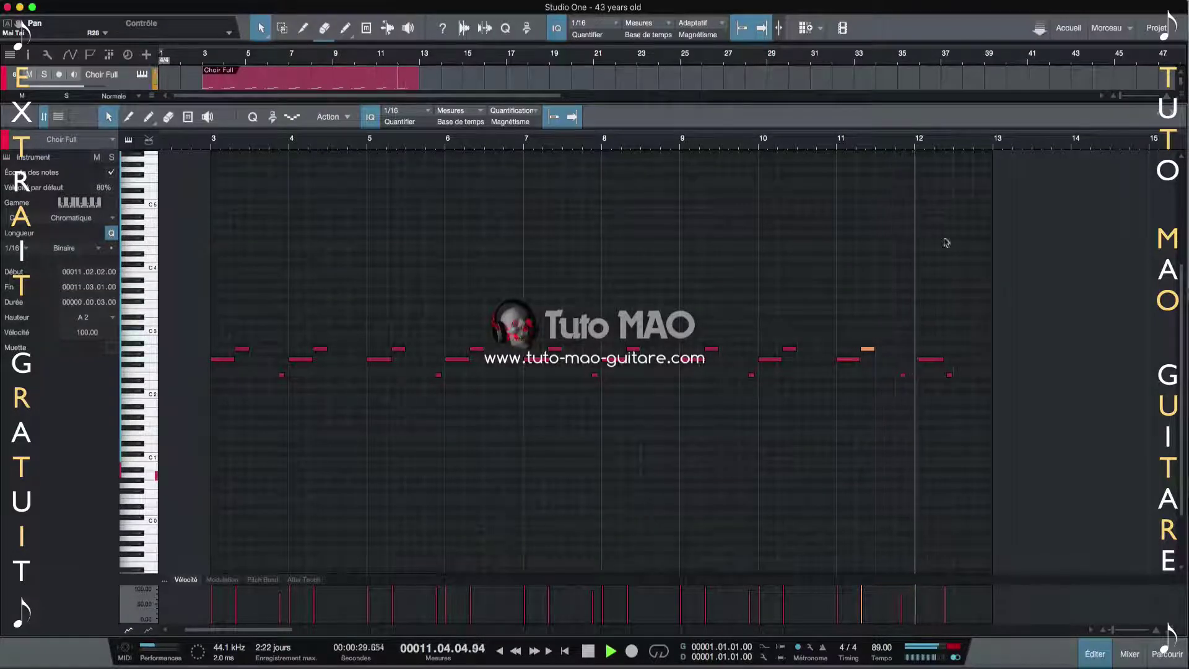
{"action": "key", "text": "space"}
Make the E2 note at the end of bar 11 run from 11.4.3 to 12.1.1, and place the playhead at bar 11.
{"action": "left_click_drag", "start_coordinate": [918, 146], "coordinate": [915, 176]}
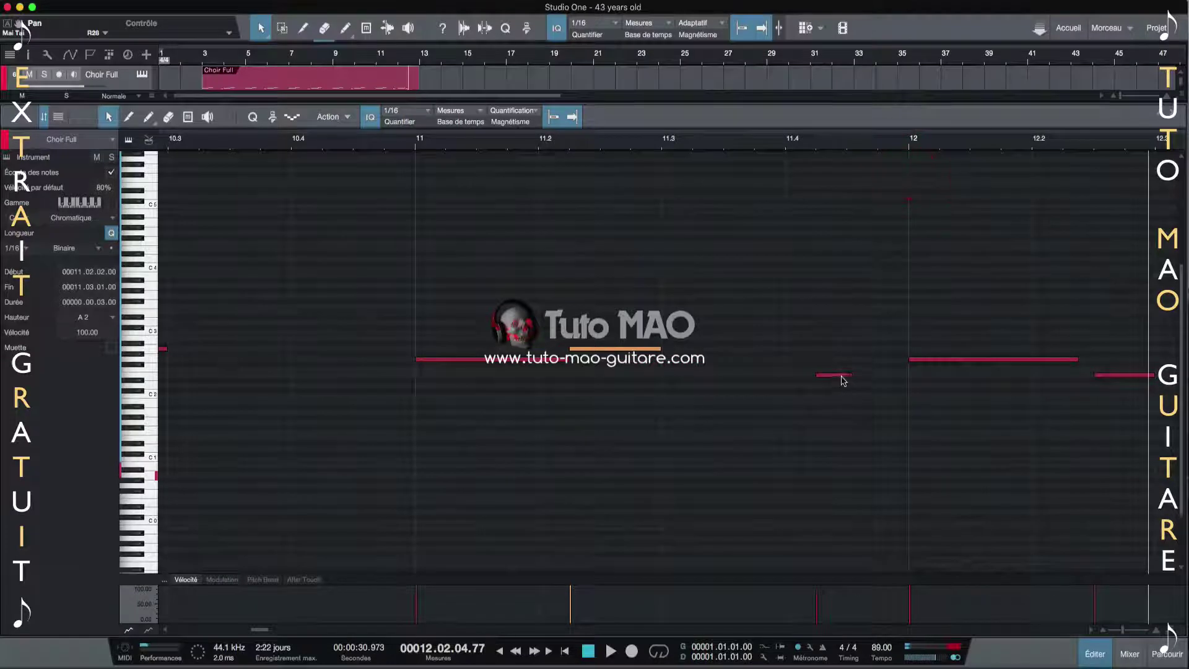
{"action": "left_click_drag", "start_coordinate": [842, 380], "coordinate": [907, 375]}
{"action": "left_click", "coordinate": [418, 143]}
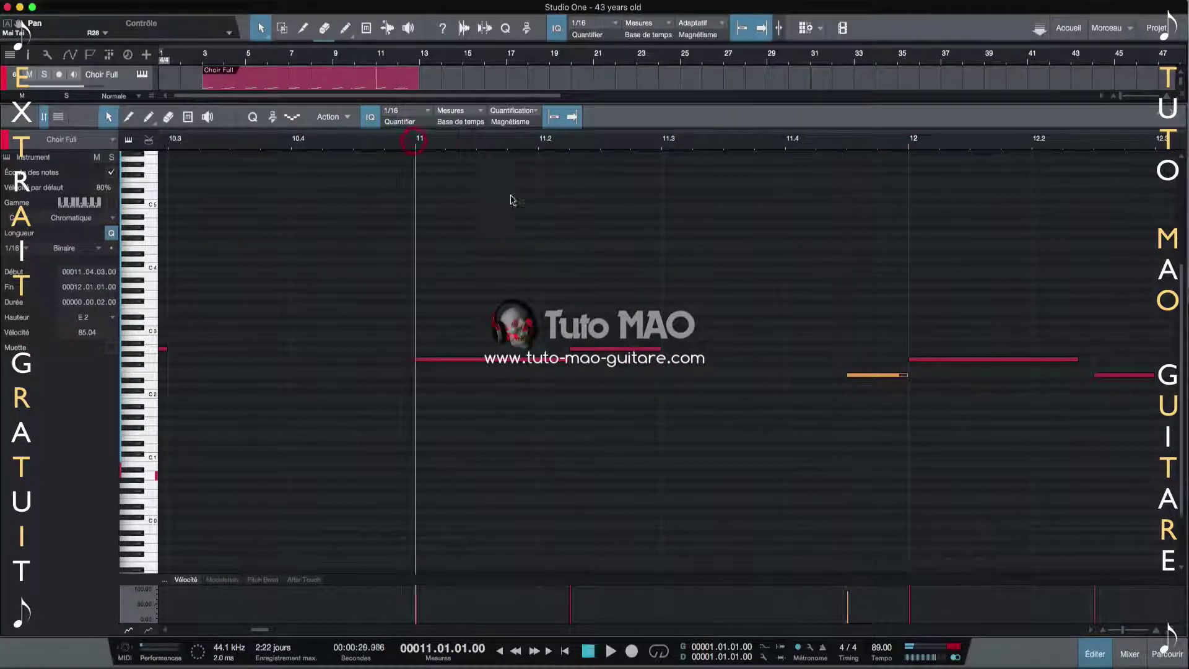
In bar 12 of the Choir Full part, set the boundary between the G2 and E2 notes to 12.2.2, and replay from bar 11.
{"action": "key", "text": "space"}
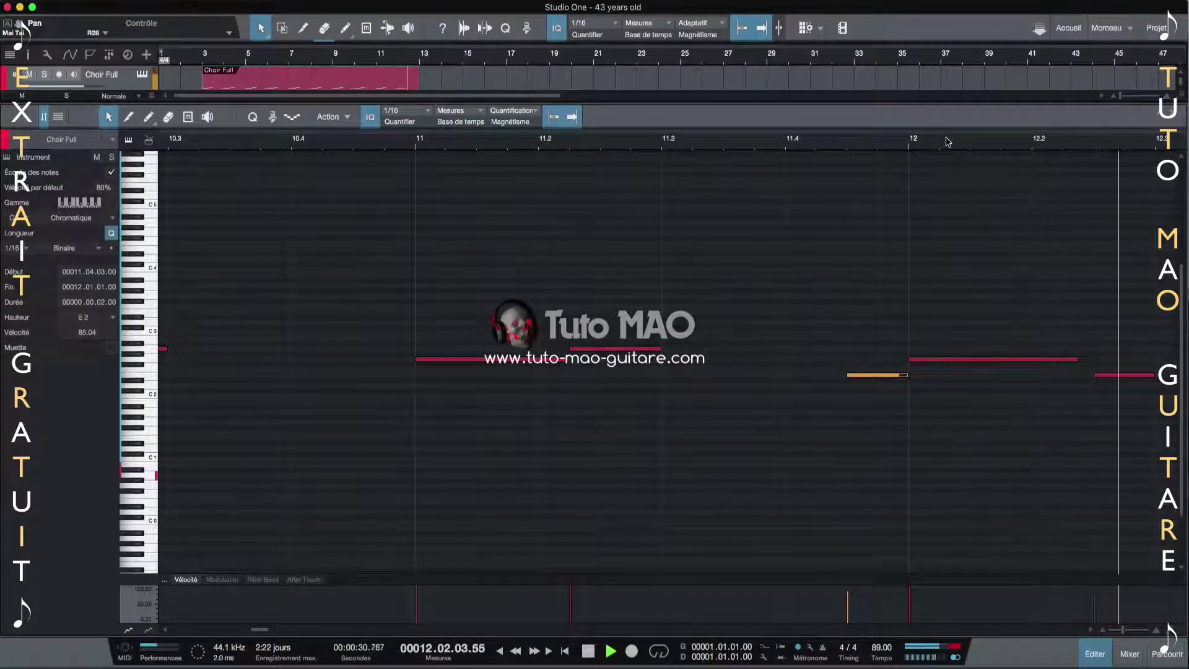
{"action": "left_click_drag", "start_coordinate": [947, 142], "coordinate": [767, 127]}
{"action": "key", "text": "space"}
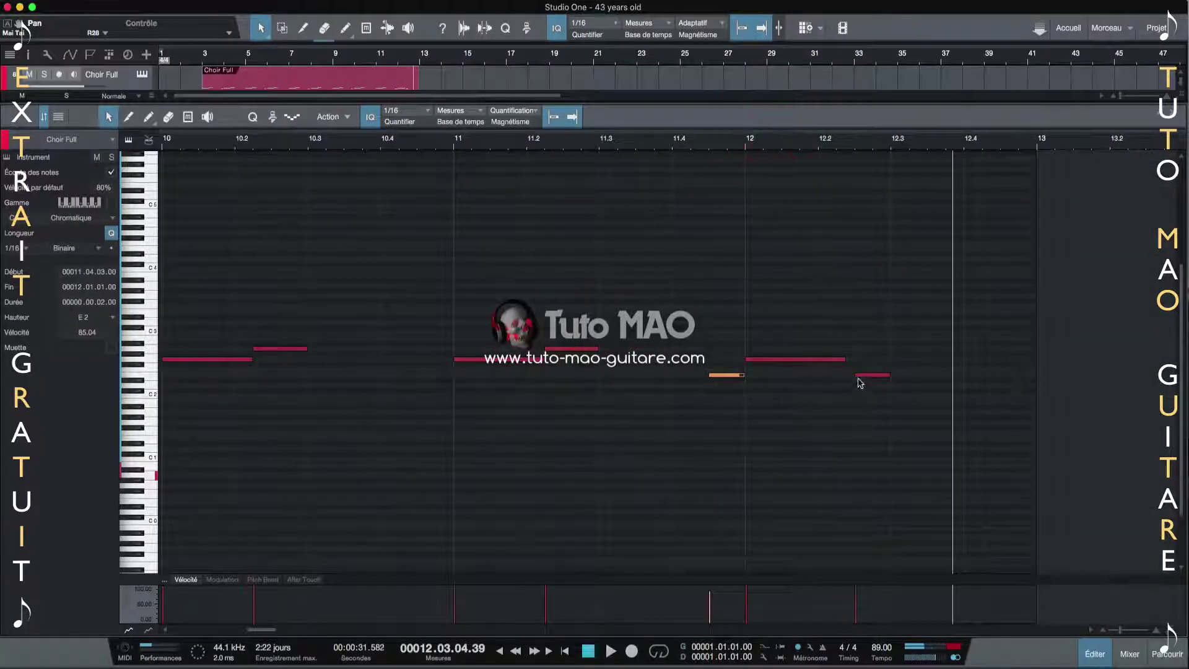
{"action": "left_click_drag", "start_coordinate": [856, 376], "coordinate": [836, 358]}
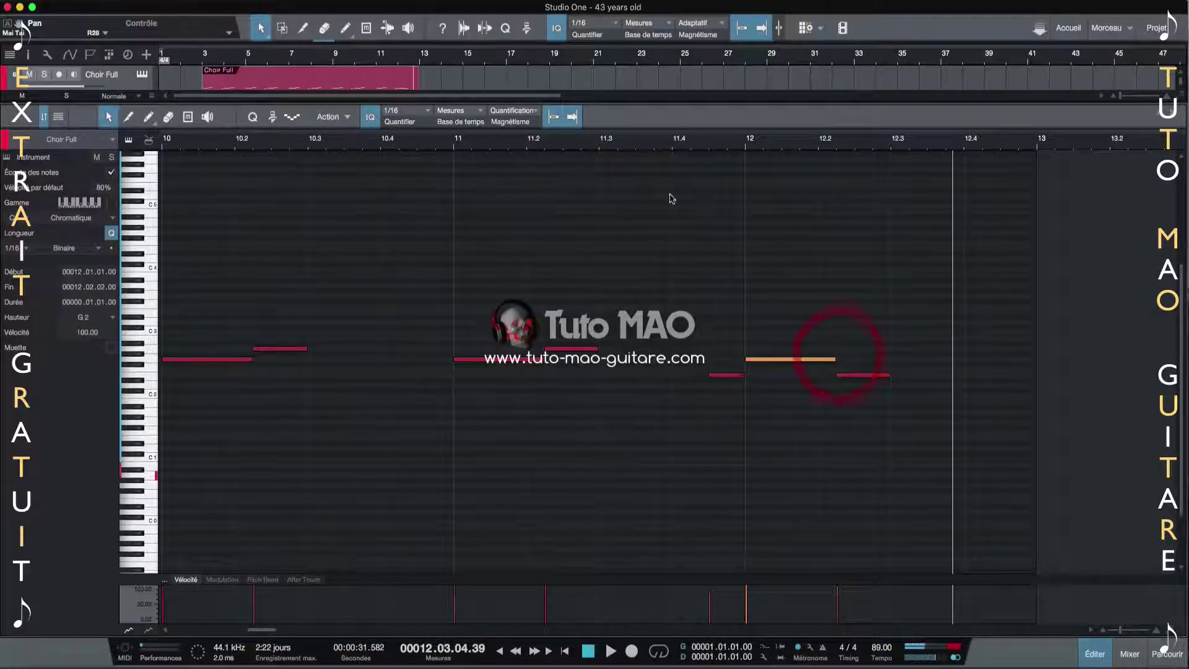
{"action": "left_click", "coordinate": [453, 139]}
{"action": "key", "text": "space"}
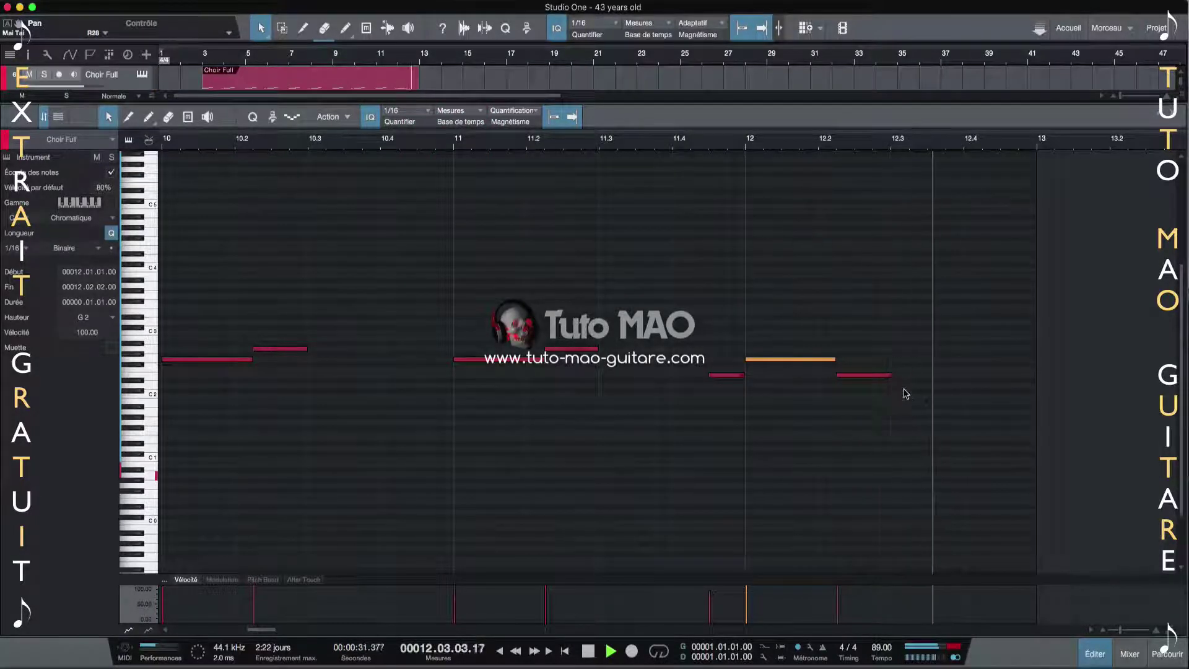
{"action": "left_click_drag", "start_coordinate": [721, 129], "coordinate": [702, 109]}
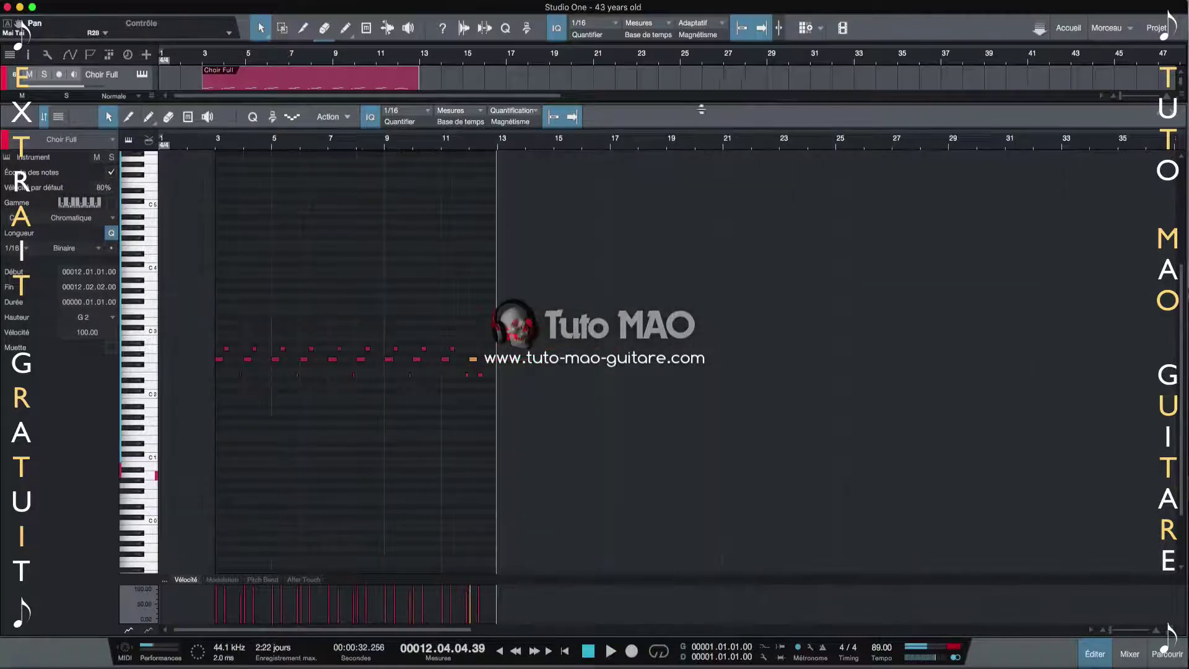
Duplicate the Choir Full clip, trim the first two bars off the copy and place it from bar 13 to bar 21.
{"action": "key", "text": "F2"}
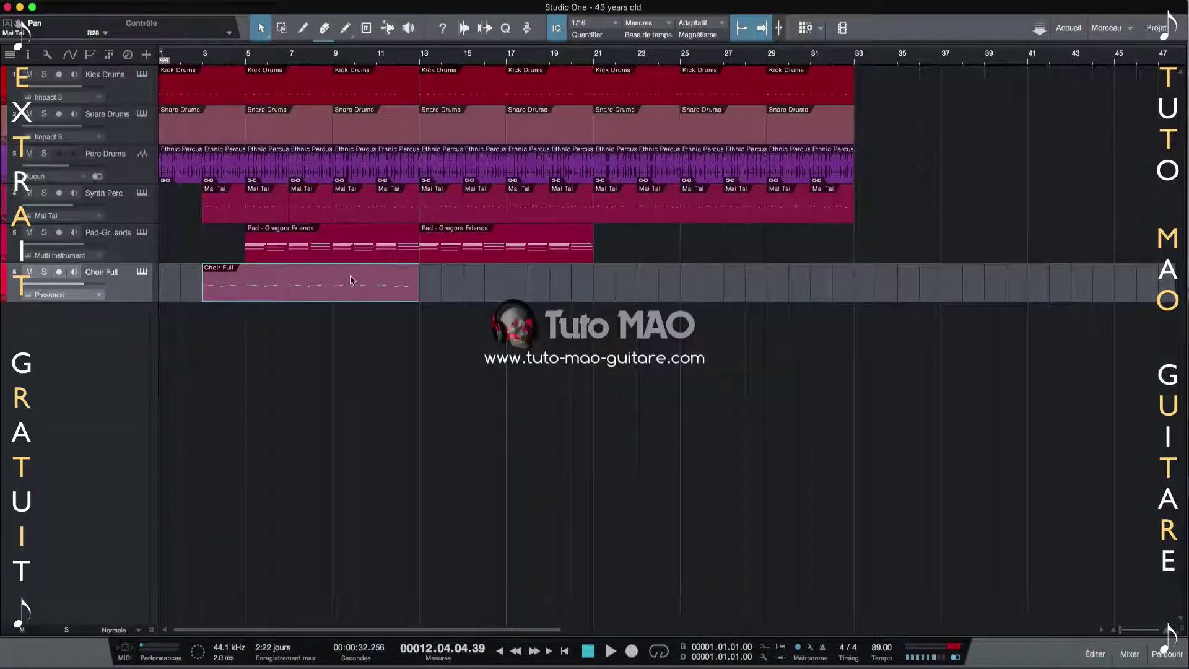
{"action": "key", "text": "d"}
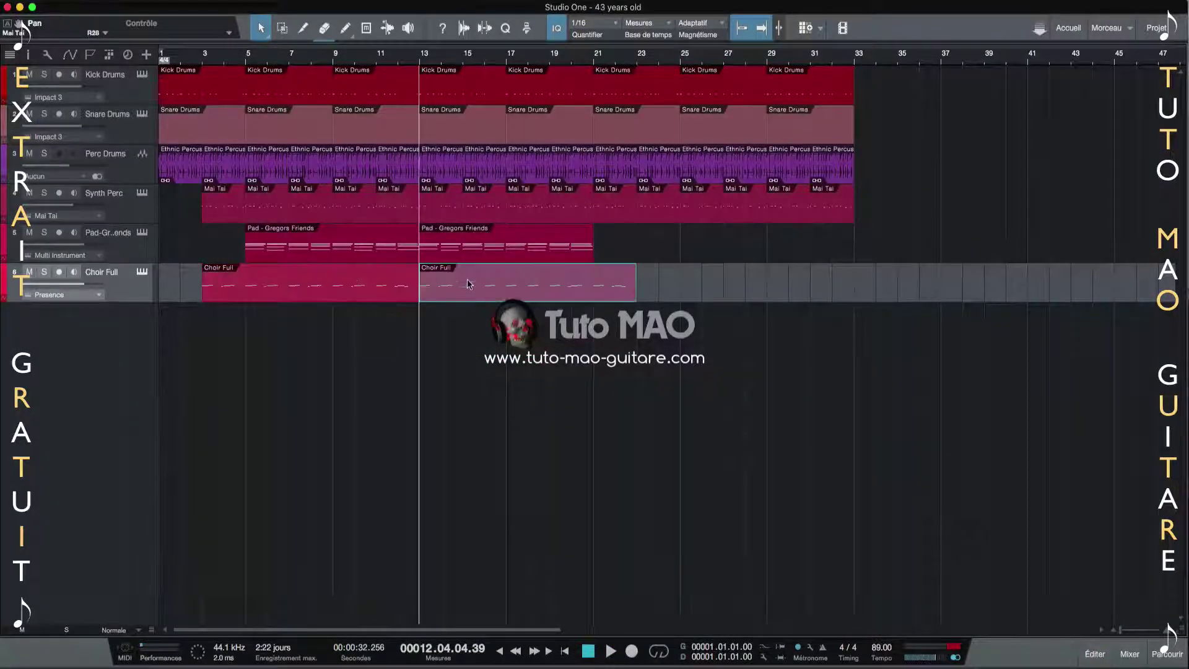
{"action": "left_click_drag", "start_coordinate": [419, 286], "coordinate": [461, 288]}
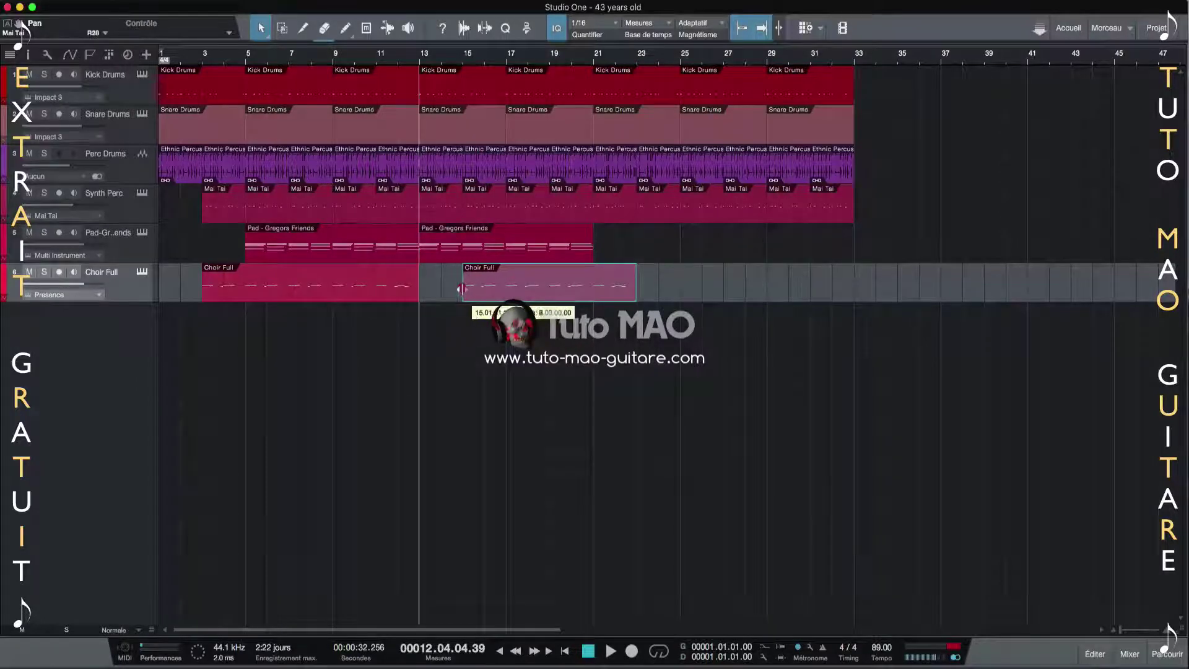
{"action": "left_click_drag", "start_coordinate": [551, 290], "coordinate": [506, 280]}
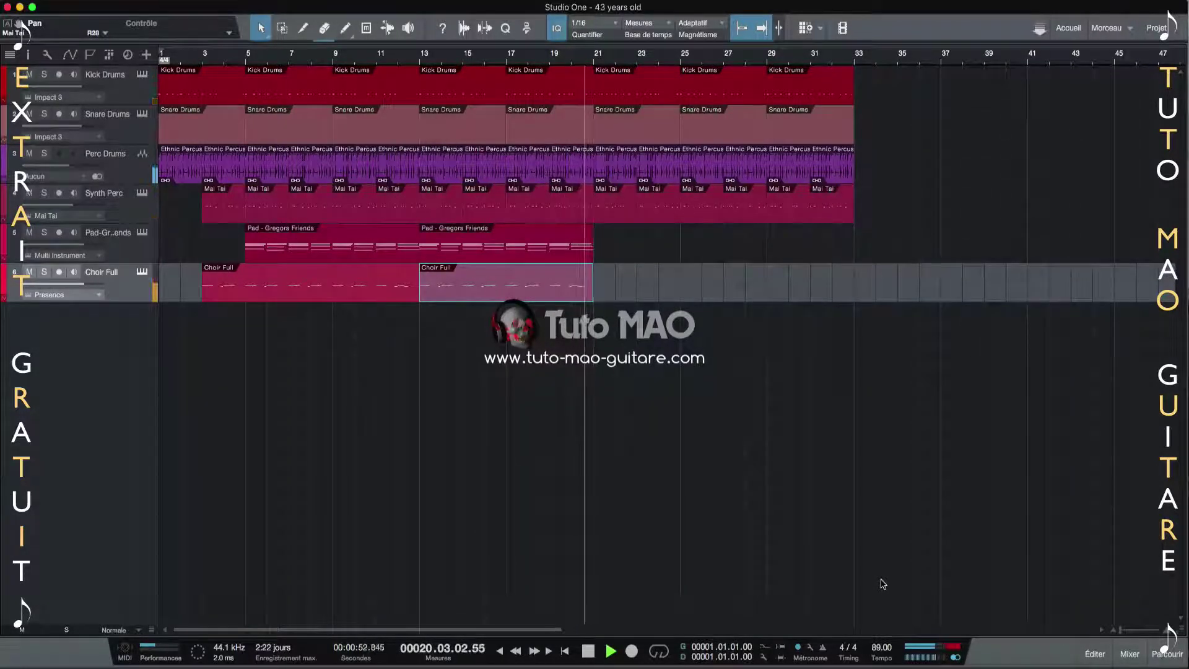
Play the arrangement, open the first Pad - Gregors Friends clip and audition its bass notes in bars 5 to 8.
{"action": "double_click", "coordinate": [365, 234]}
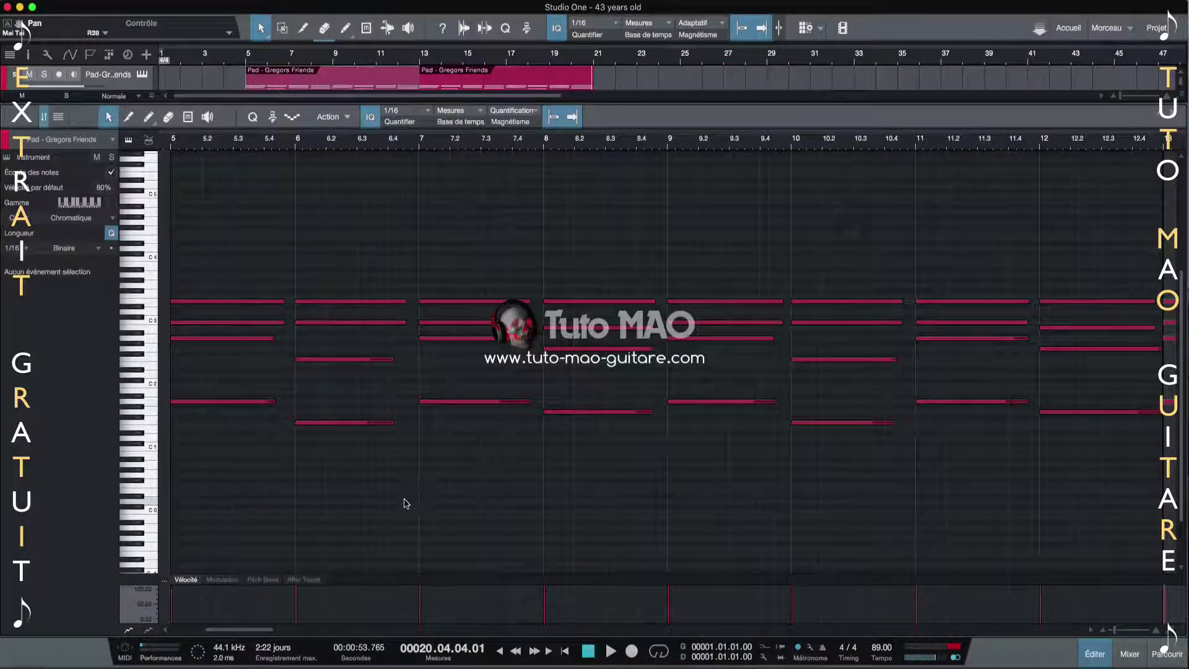
{"action": "left_click", "coordinate": [266, 402]}
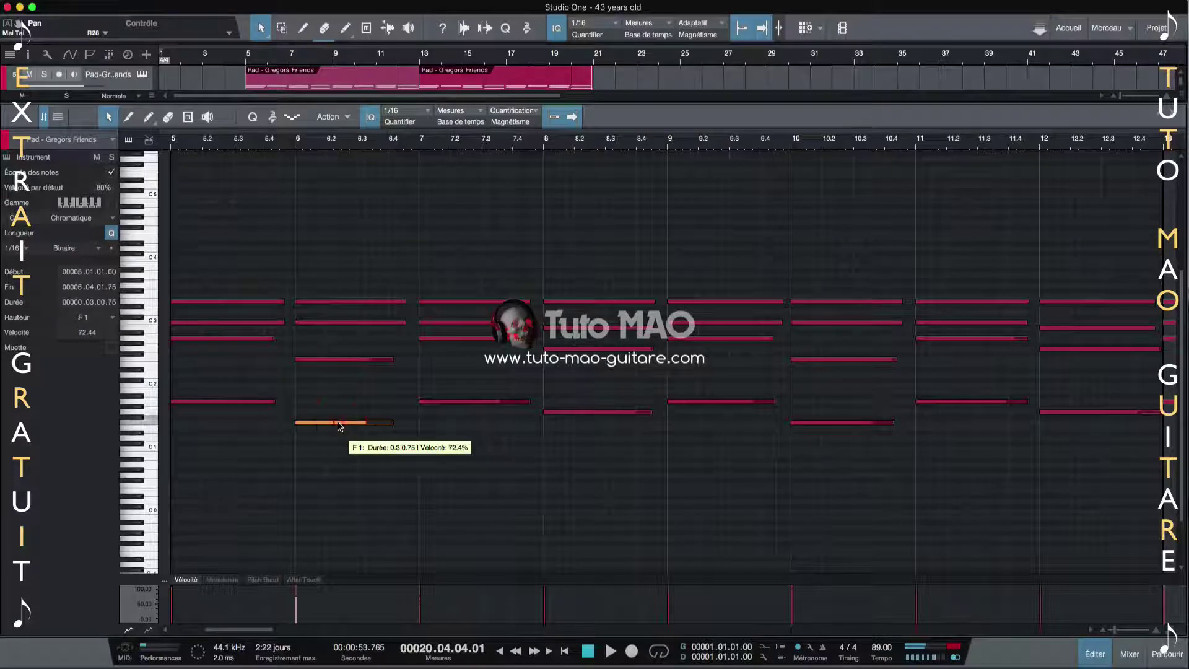
{"action": "left_click", "coordinate": [437, 403]}
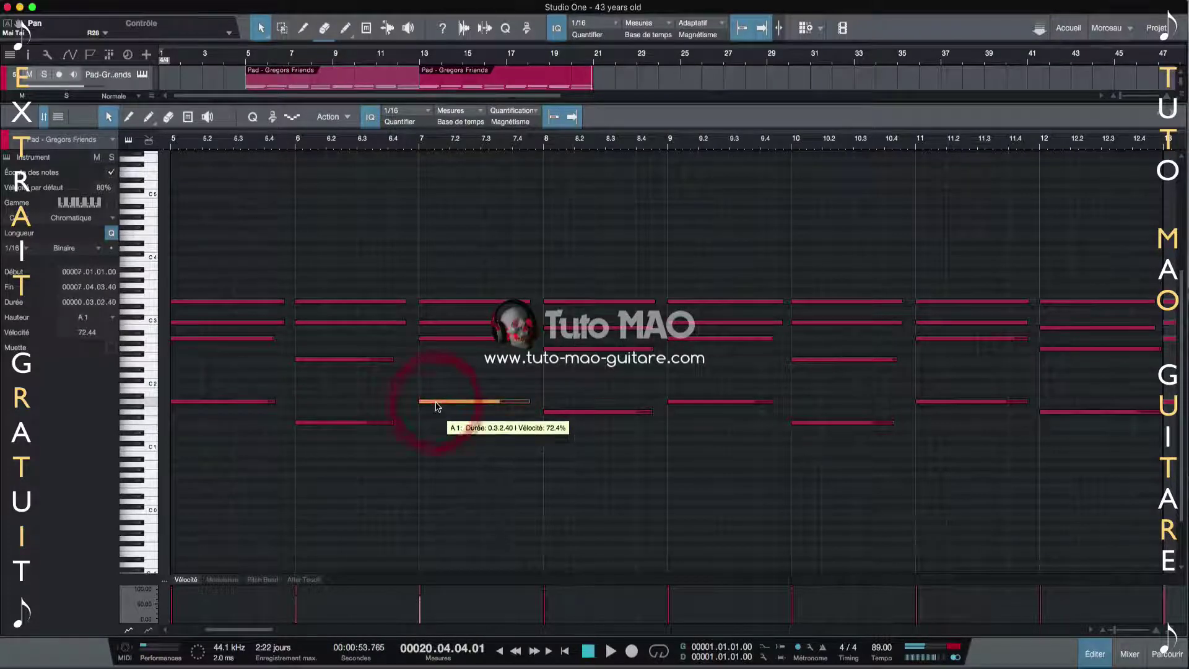
{"action": "left_click", "coordinate": [554, 411]}
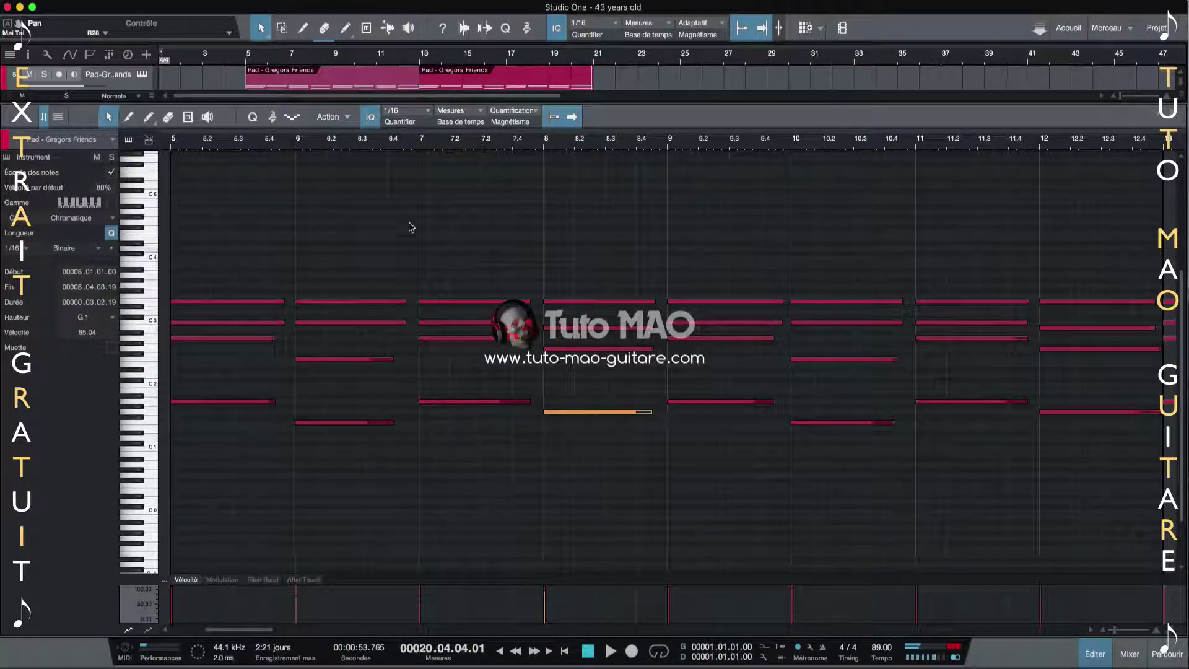
{"action": "left_click_drag", "start_coordinate": [420, 144], "coordinate": [427, 194]}
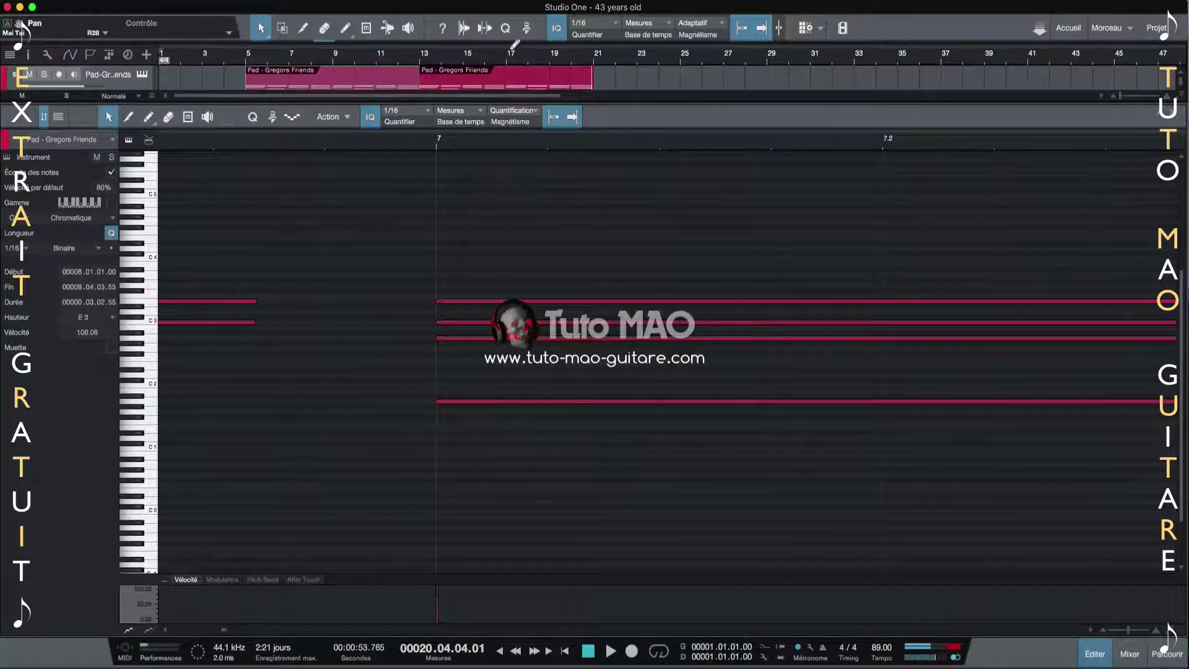
{"action": "left_click_drag", "start_coordinate": [486, 147], "coordinate": [476, 110]}
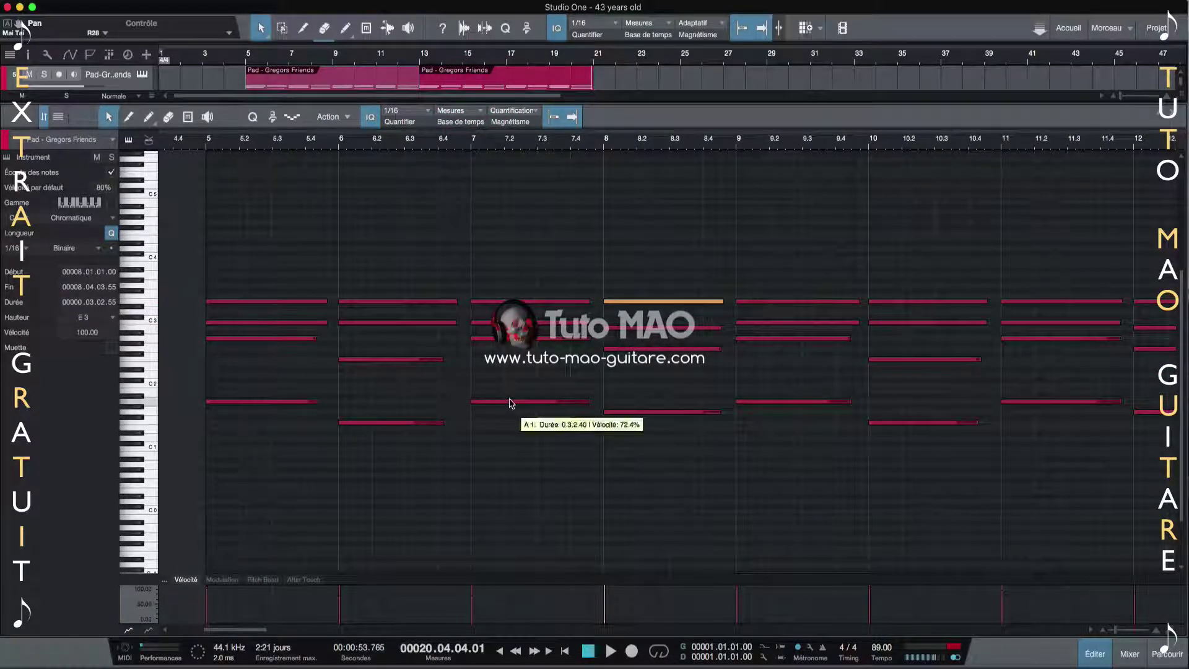
Try lowering the pad's A1 bass note in bar 7 to E1 and listen from bar 5.
{"action": "left_click", "coordinate": [511, 403]}
{"action": "key", "text": "Down"}
{"action": "key", "text": "Down"}
{"action": "key", "text": "Down"}
{"action": "key", "text": "Down"}
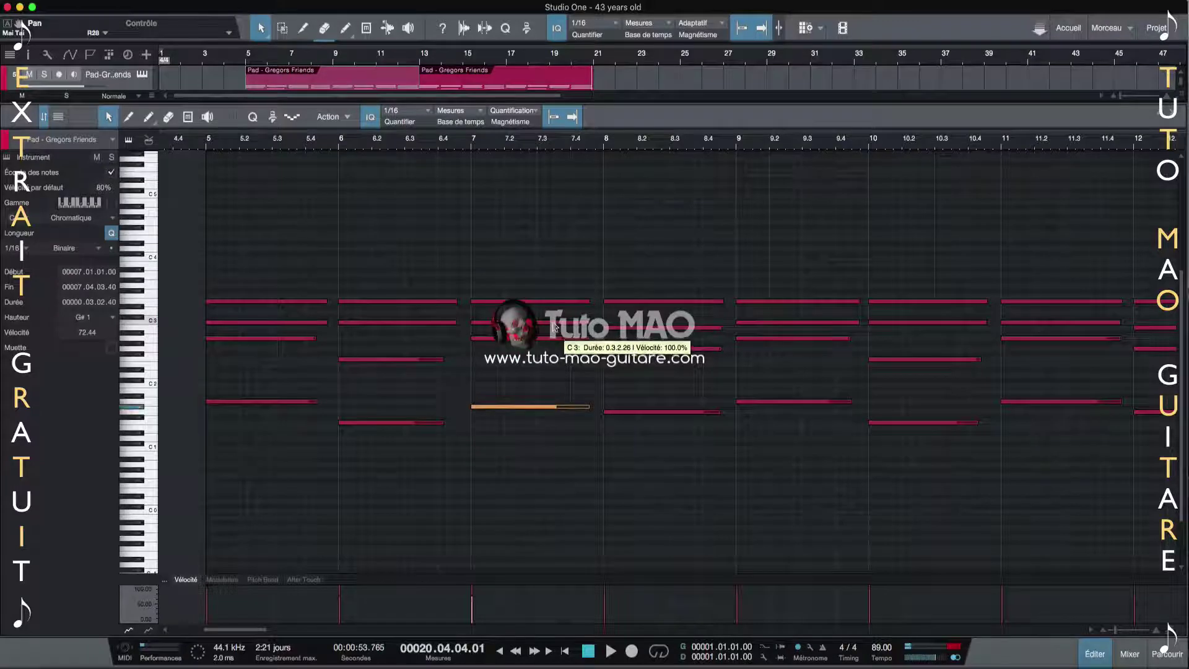
{"action": "key", "text": "Down"}
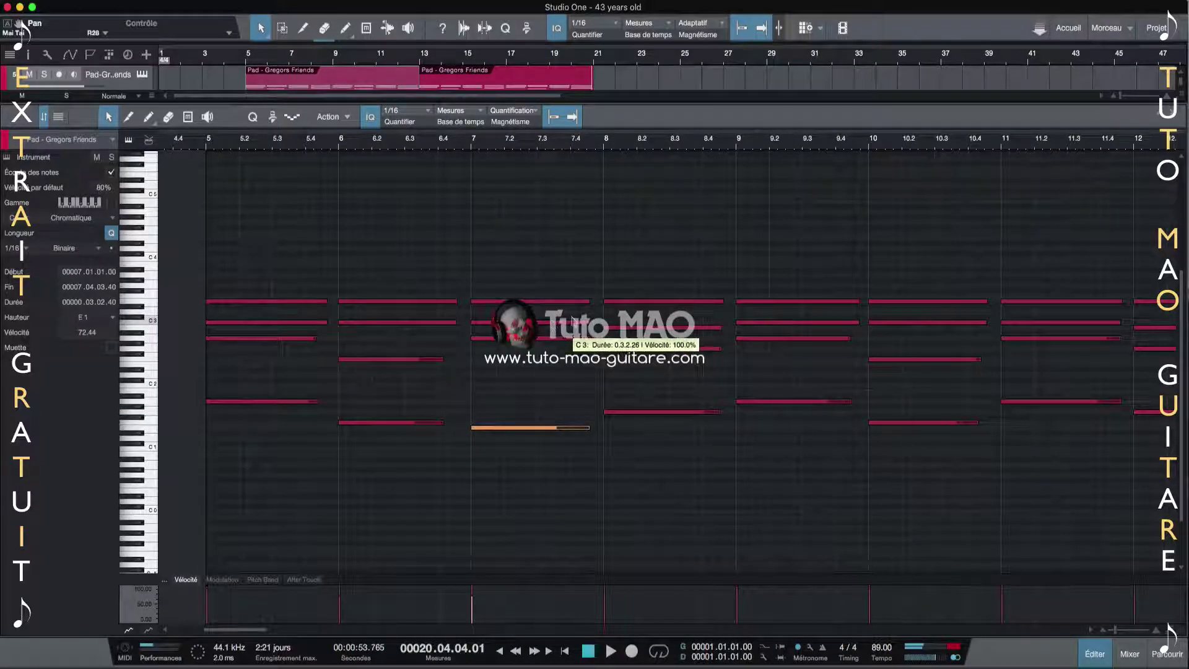
{"action": "left_click", "coordinate": [206, 139]}
{"action": "key", "text": "space"}
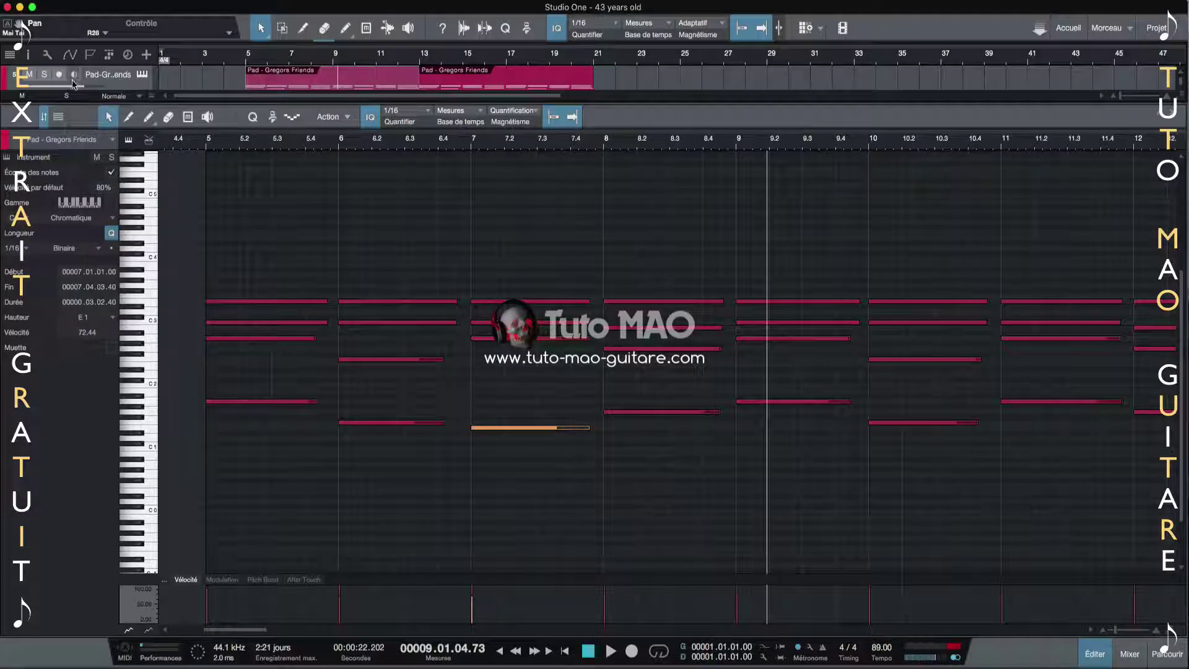
Solo the pad track and listen to its chords from bar 5.
{"action": "left_click", "coordinate": [45, 74]}
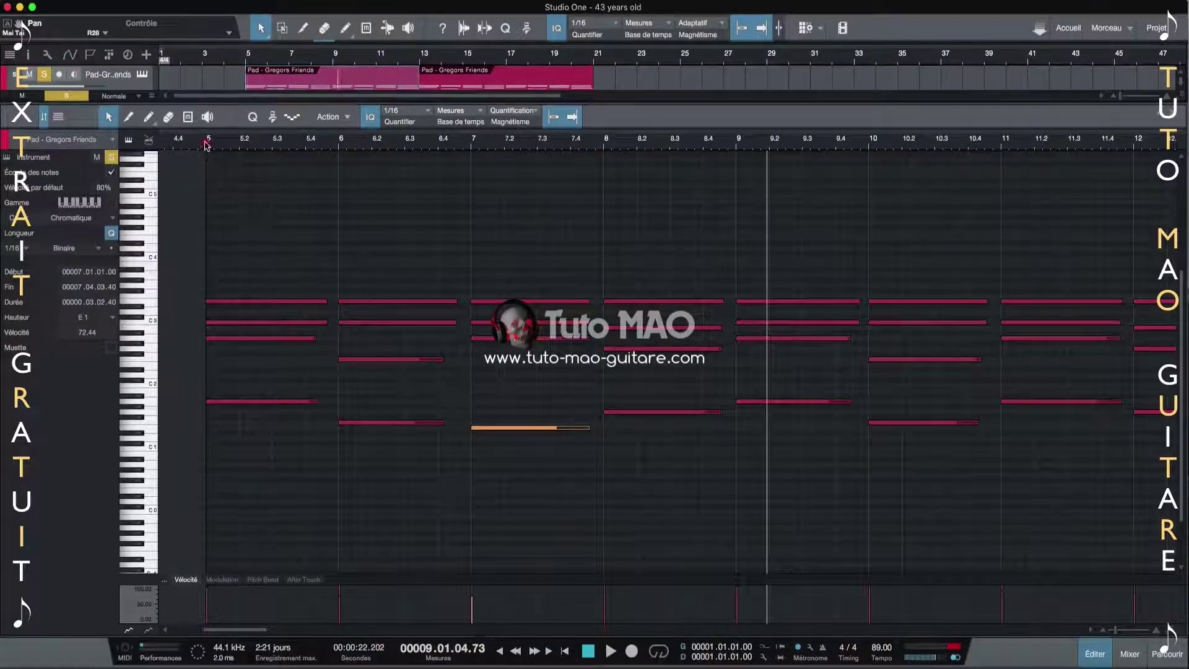
{"action": "left_click", "coordinate": [208, 141]}
{"action": "key", "text": "space"}
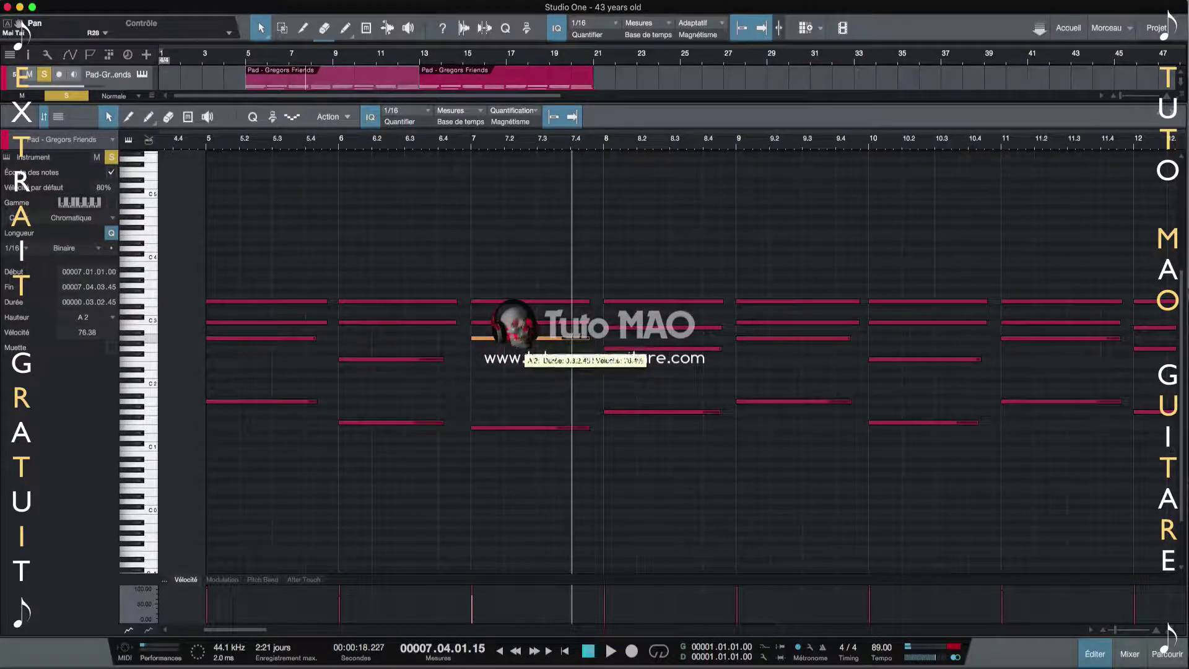
Try lowering the pad's A2 note in bar 7 to E2 and replay the soloed part from bar 5.
{"action": "key", "text": "Down"}
{"action": "key", "text": "Down"}
{"action": "key", "text": "Down"}
{"action": "key", "text": "Down"}
{"action": "key", "text": "Down"}
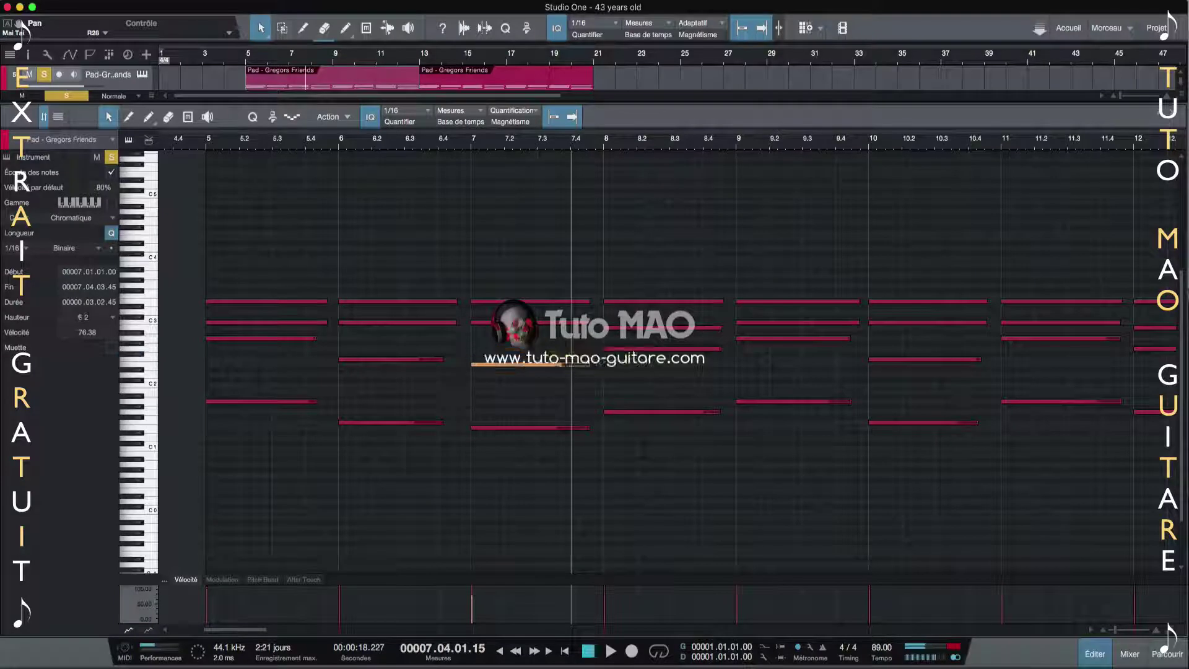
{"action": "left_click", "coordinate": [517, 427]}
{"action": "left_click", "coordinate": [511, 365]}
{"action": "left_click", "coordinate": [209, 138]}
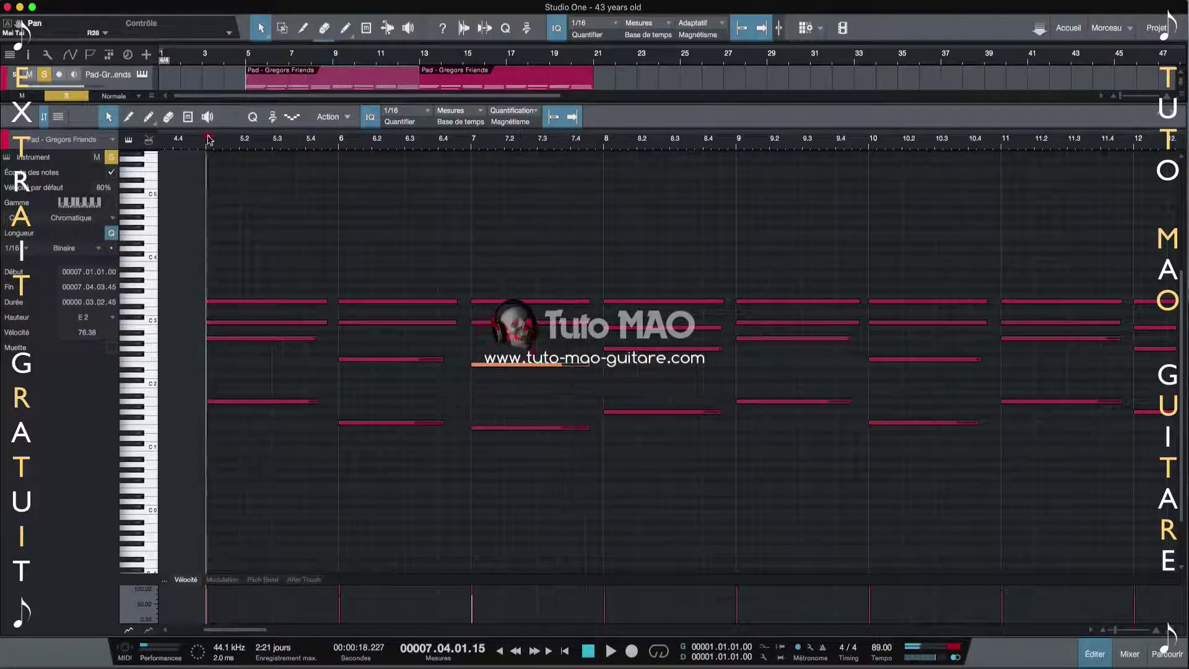
{"action": "key", "text": "space"}
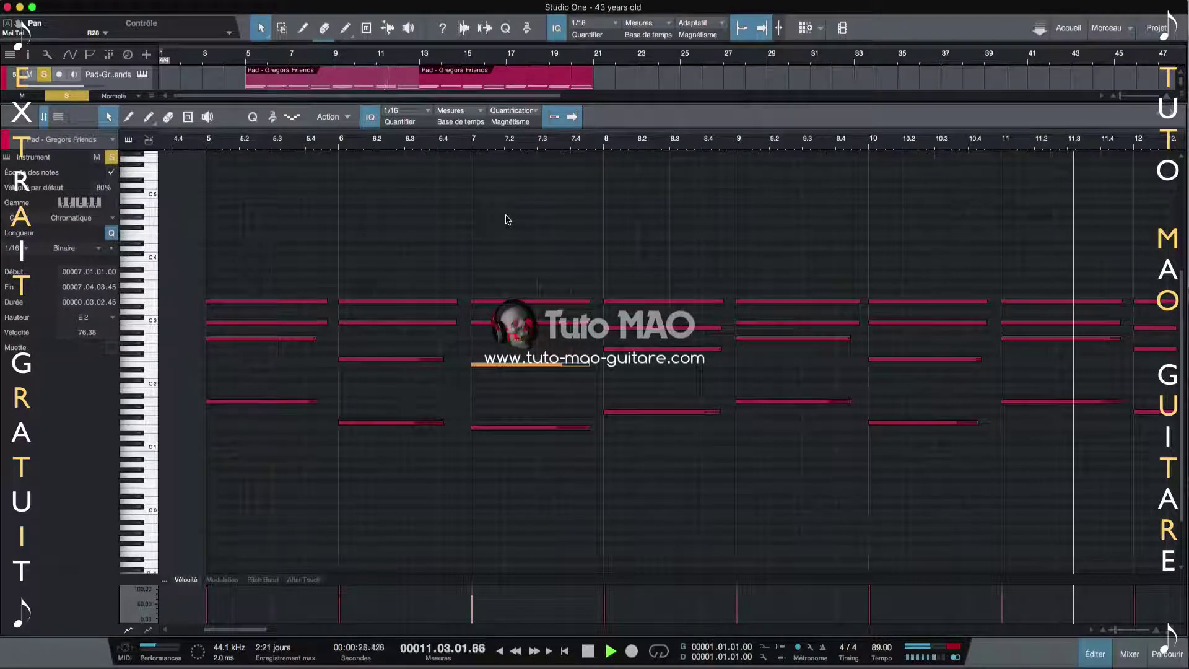
{"action": "key", "text": "space"}
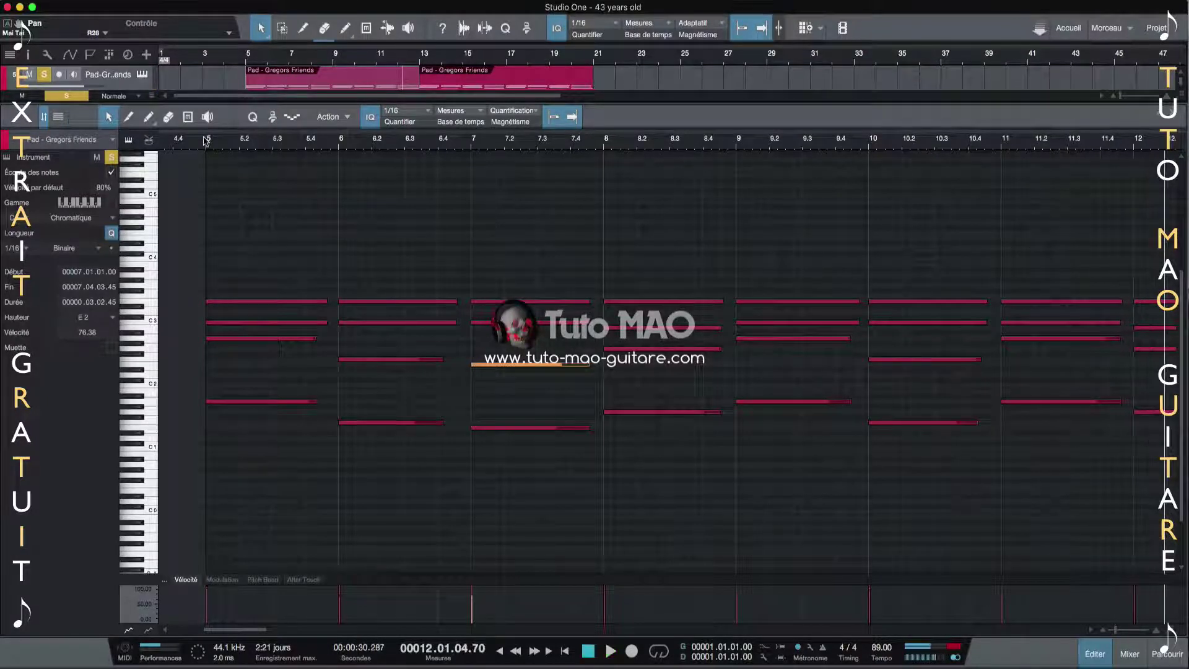
{"action": "left_click", "coordinate": [207, 142]}
{"action": "key", "text": "space"}
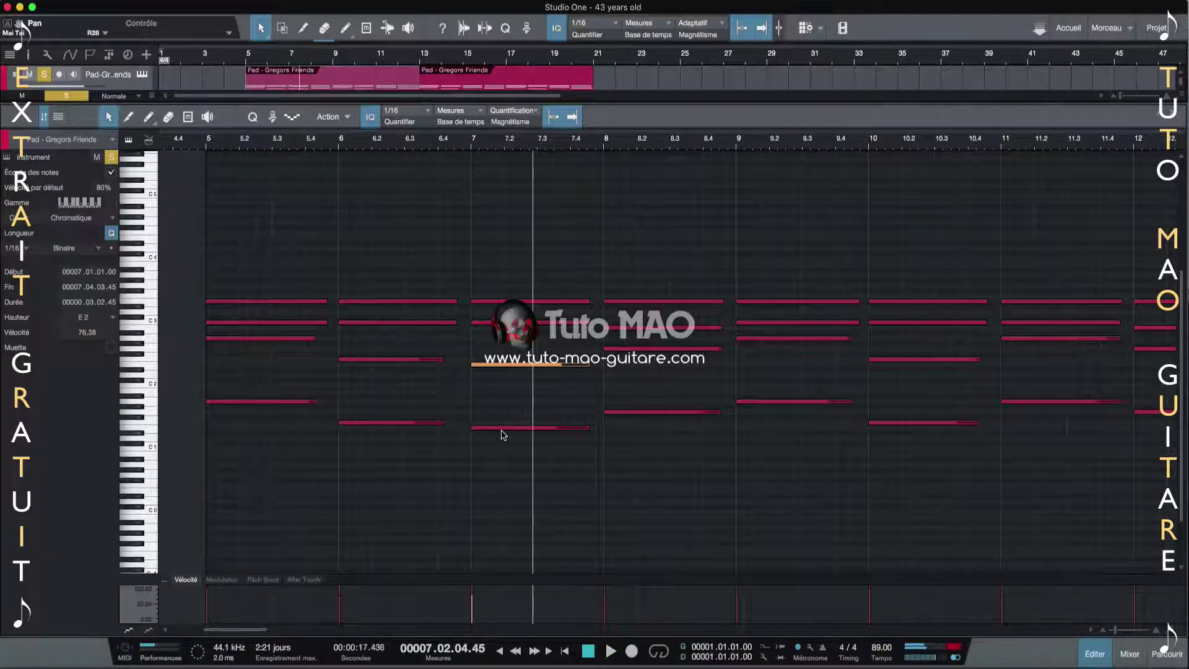
Lower the two bottom pad notes of bar 7 to D1 and D2, and replay the soloed part from bar 5.
{"action": "left_click_drag", "start_coordinate": [502, 430], "coordinate": [500, 440]}
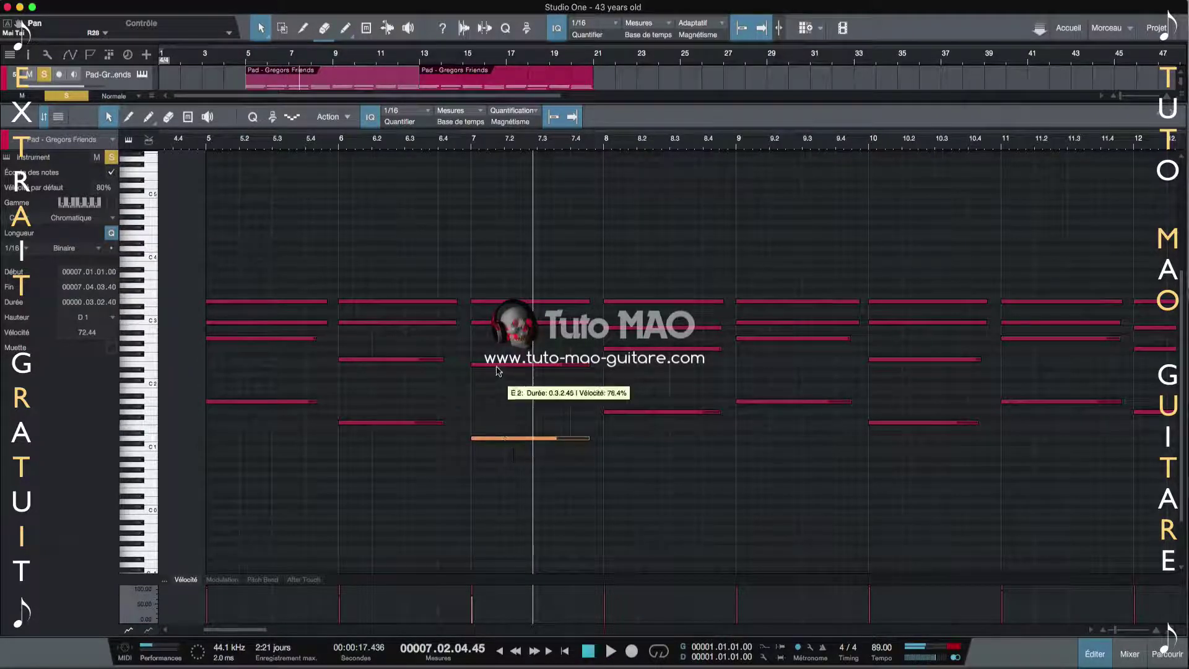
{"action": "left_click_drag", "start_coordinate": [496, 367], "coordinate": [498, 373]}
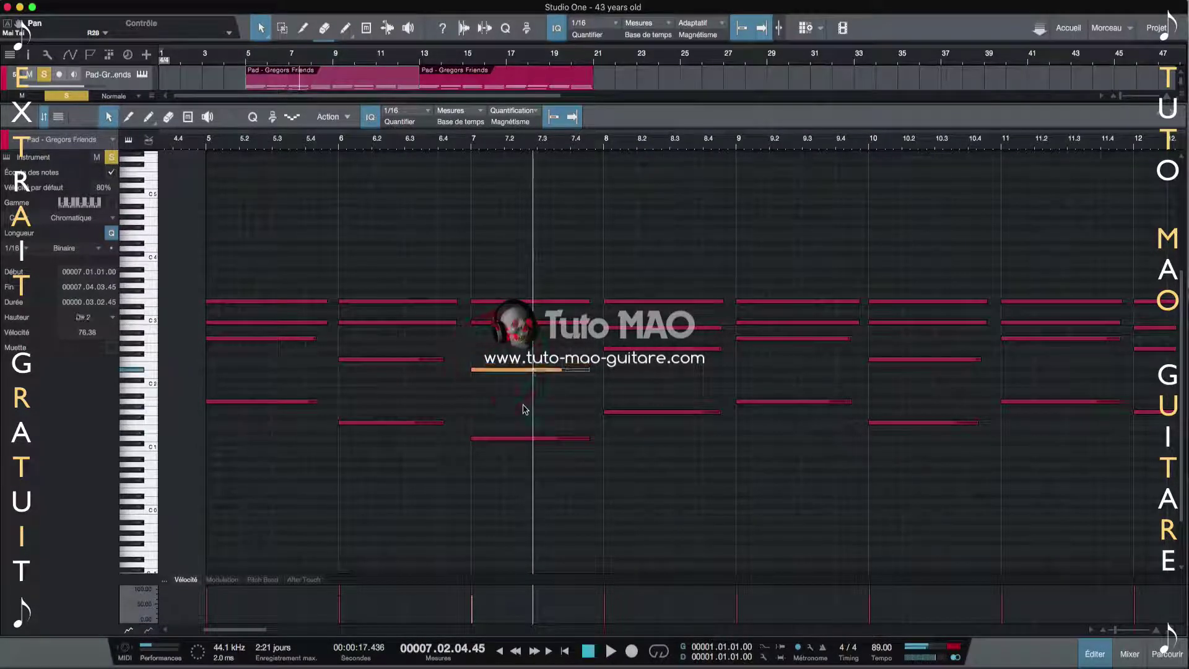
{"action": "left_click", "coordinate": [209, 140]}
{"action": "key", "text": "space"}
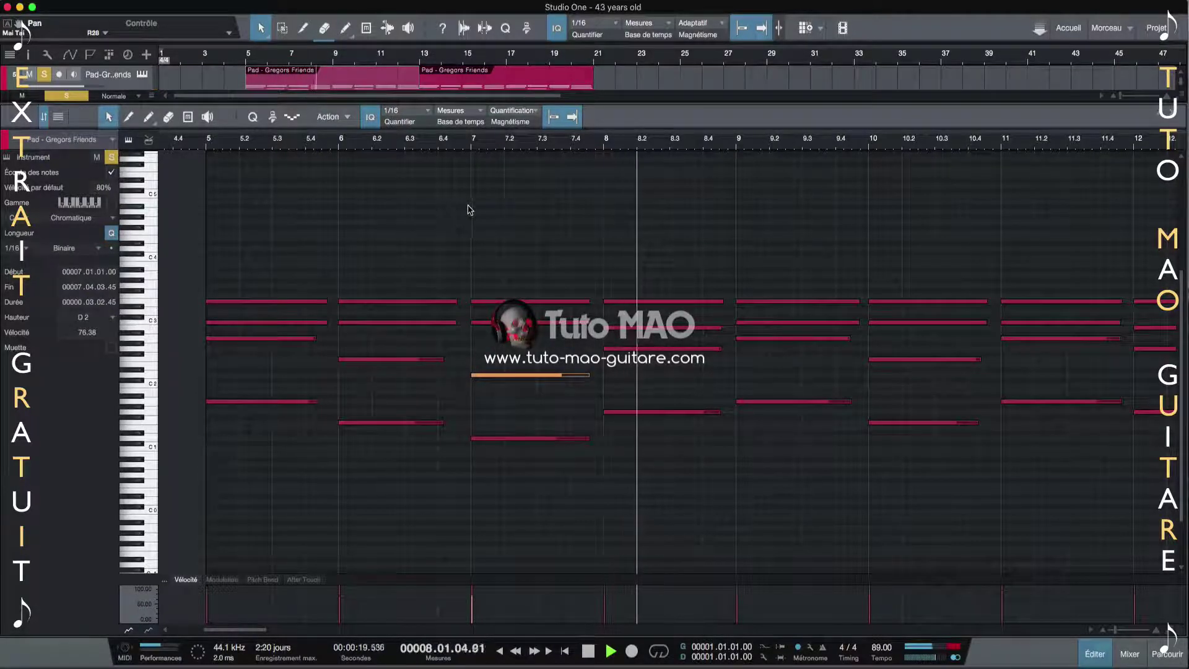
Take the pad track out of solo and play the full mix from bar 5.
{"action": "left_click", "coordinate": [47, 74]}
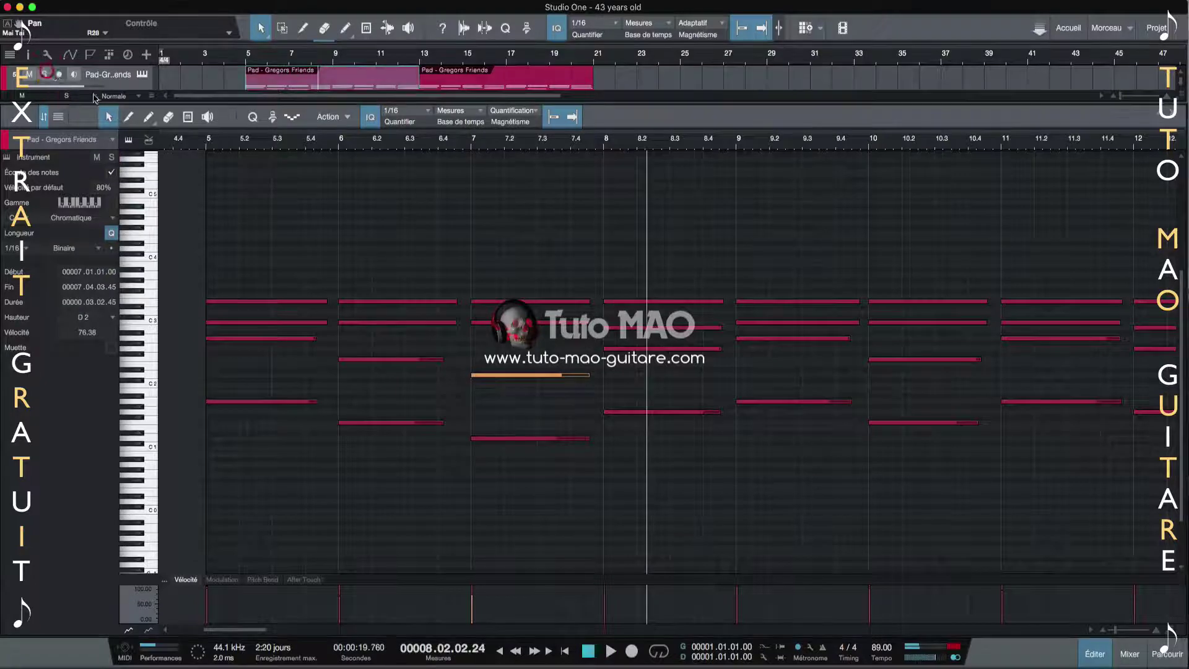
{"action": "left_click", "coordinate": [207, 141]}
{"action": "key", "text": "space"}
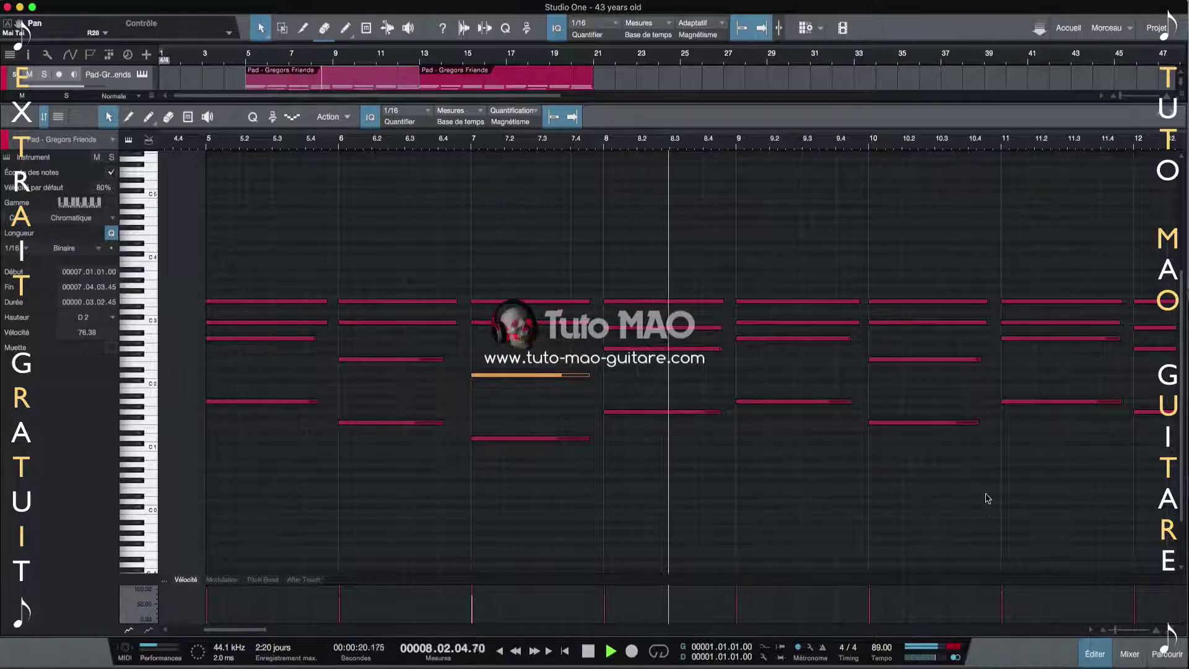
Lower the pad's A1 and A2 notes in bar 11 to E1 and E2 during playback.
{"action": "left_click", "coordinate": [1070, 373]}
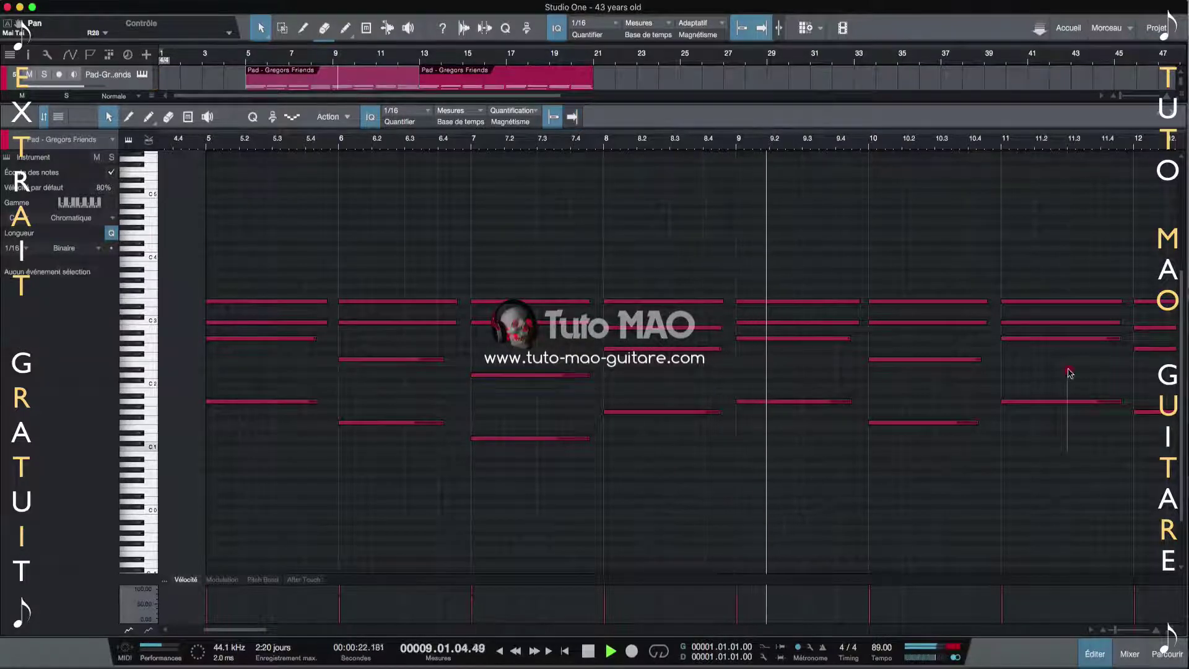
{"action": "left_click_drag", "start_coordinate": [1069, 371], "coordinate": [1062, 344]}
{"action": "left_click_drag", "start_coordinate": [1075, 457], "coordinate": [1063, 332]}
{"action": "key", "text": "Down"}
{"action": "key", "text": "Down"}
{"action": "key", "text": "Down"}
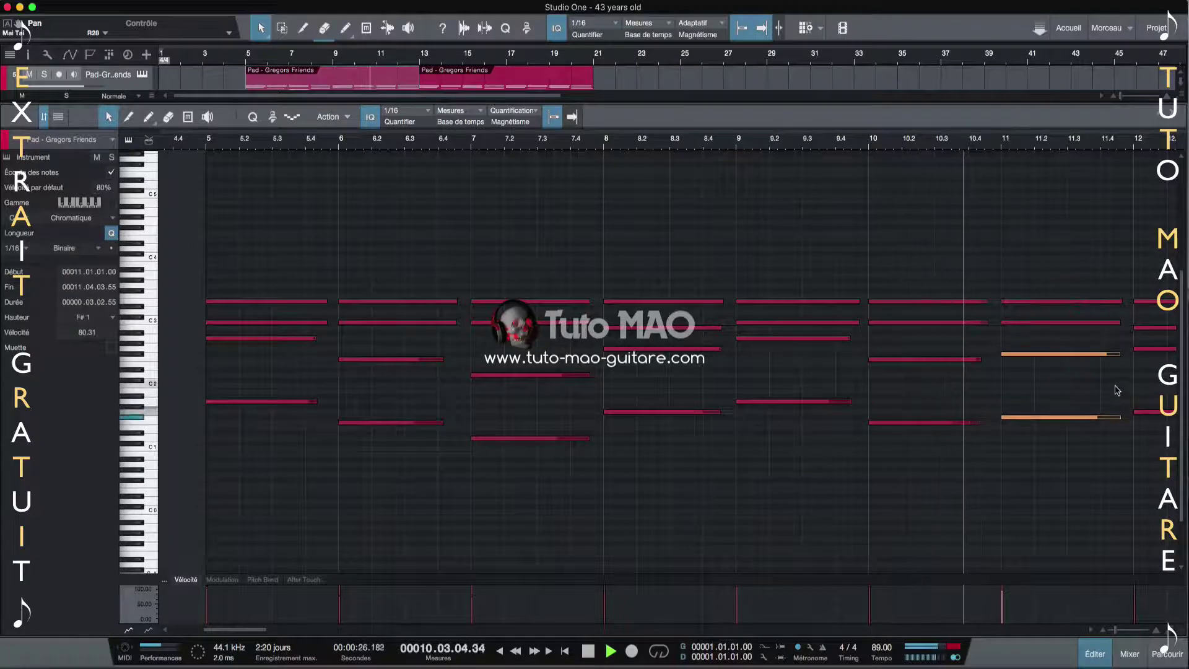
{"action": "key", "text": "Down"}
{"action": "key", "text": "Down"}
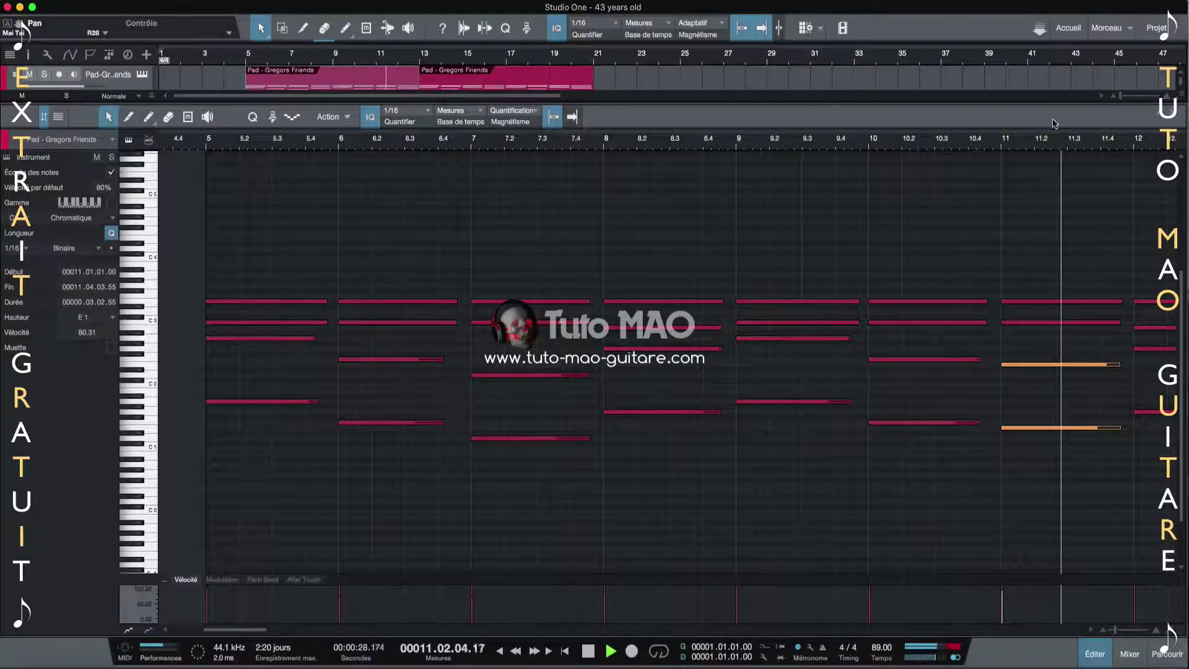
{"action": "left_click_drag", "start_coordinate": [1043, 140], "coordinate": [892, 114]}
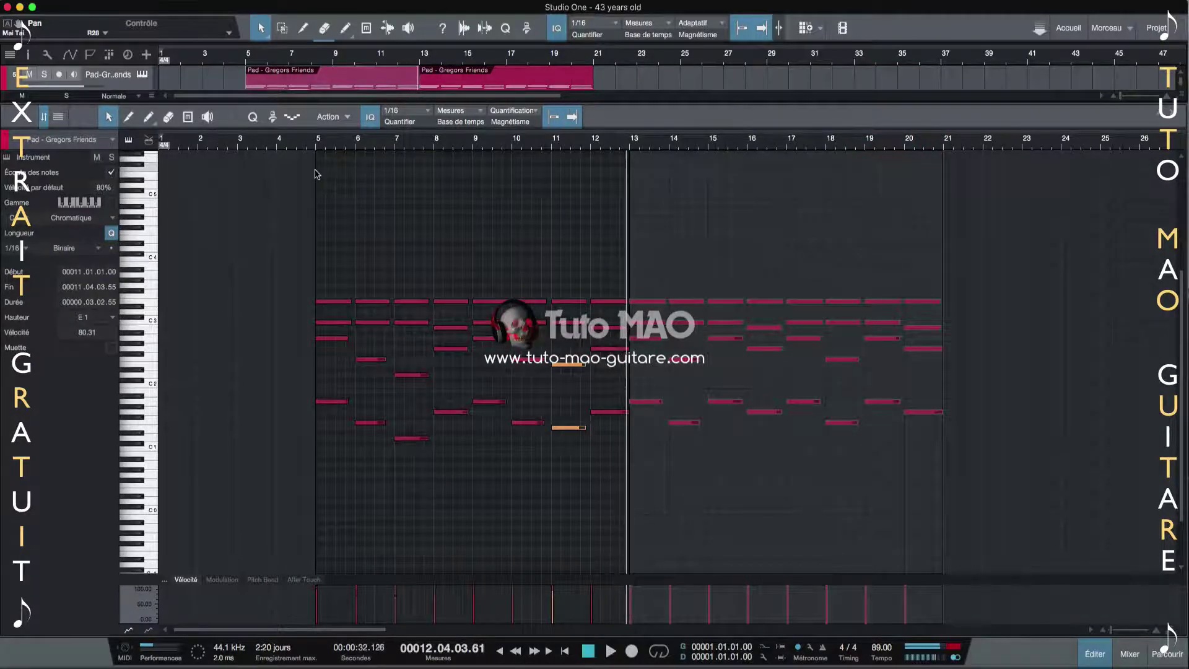
Replace the second Pad - Gregors Friends clip at bar 13 with a duplicate of the edited first clip, and save the song.
{"action": "key", "text": "F2"}
{"action": "left_click", "coordinate": [477, 242]}
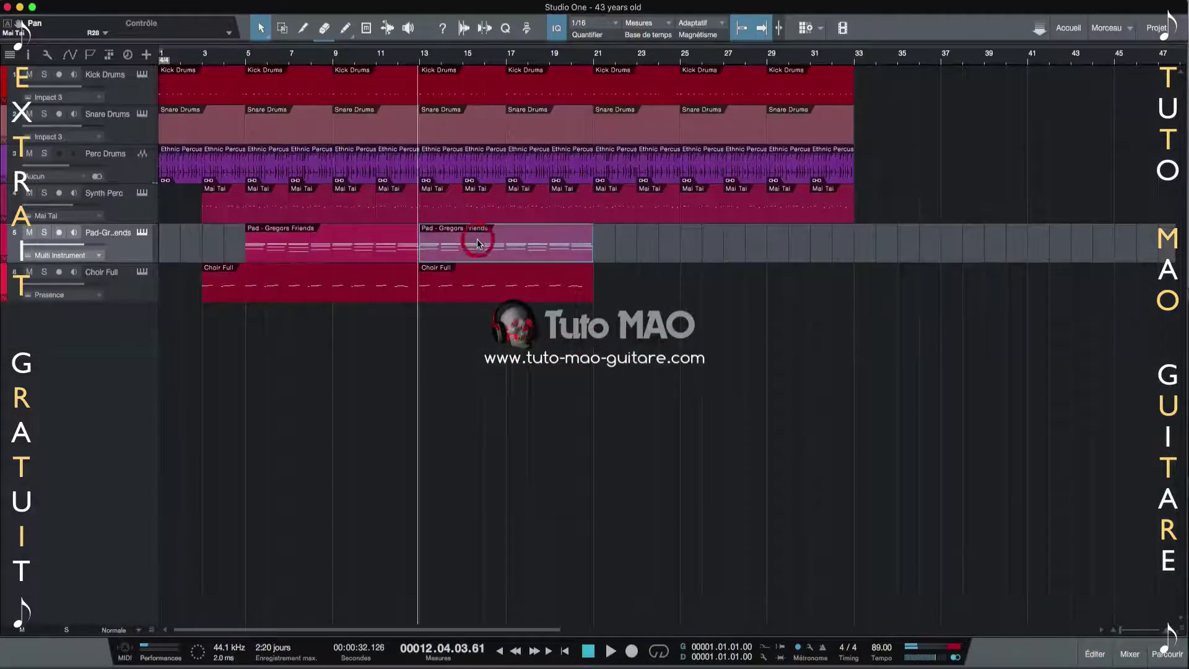
{"action": "key", "text": "Delete"}
{"action": "left_click", "coordinate": [356, 241]}
{"action": "key", "text": "d"}
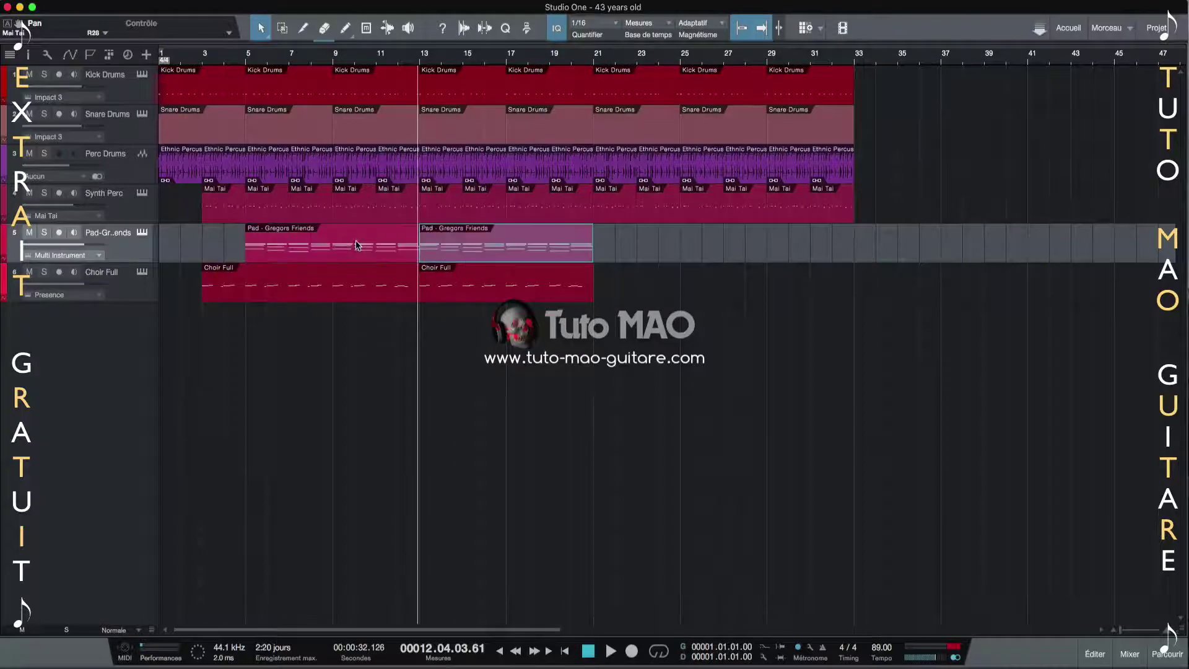
{"action": "left_click", "coordinate": [99, 1]}
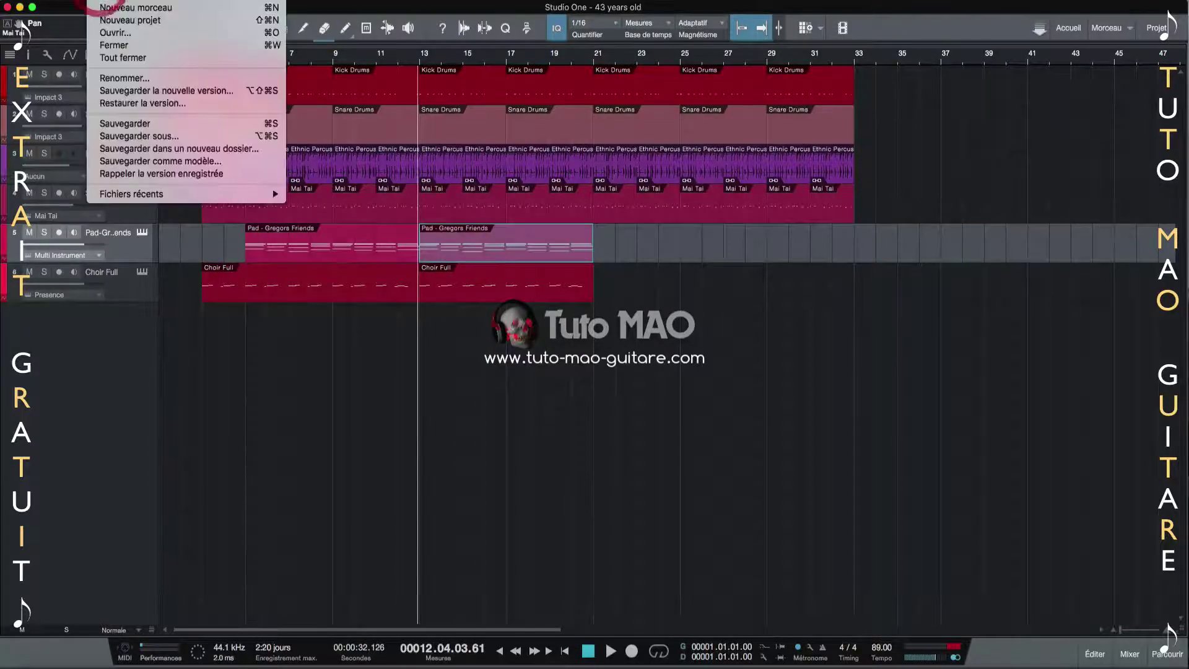
{"action": "left_click", "coordinate": [124, 122]}
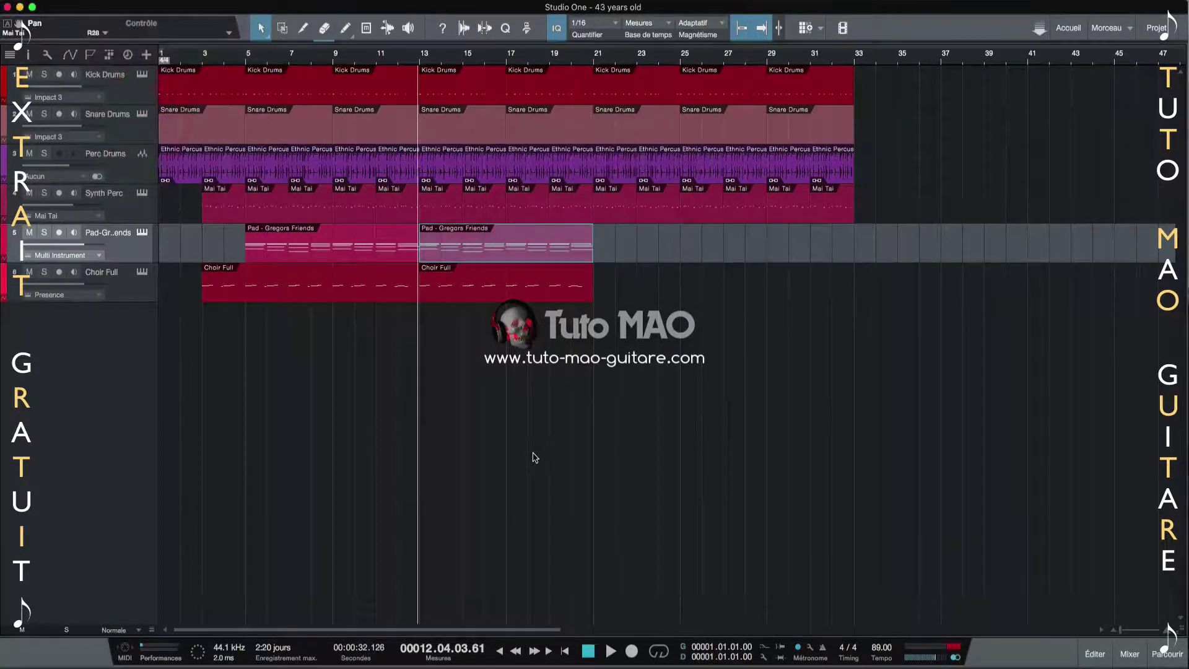